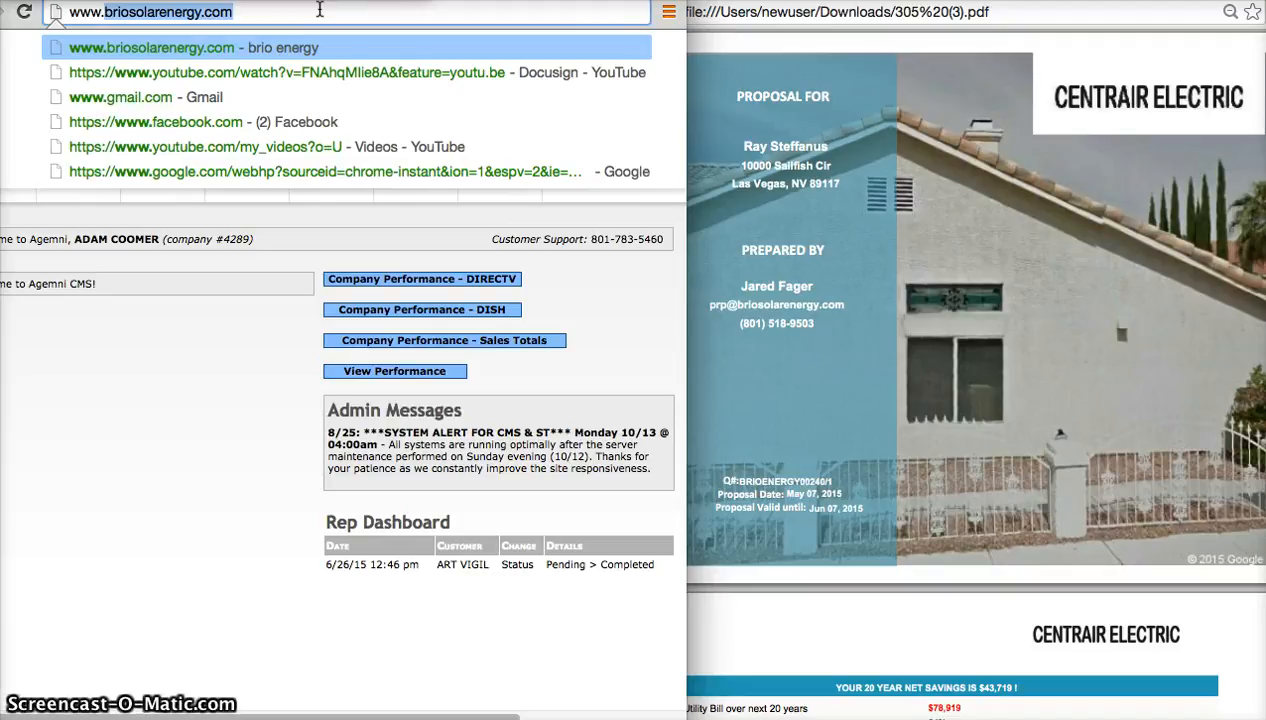
key(Return)
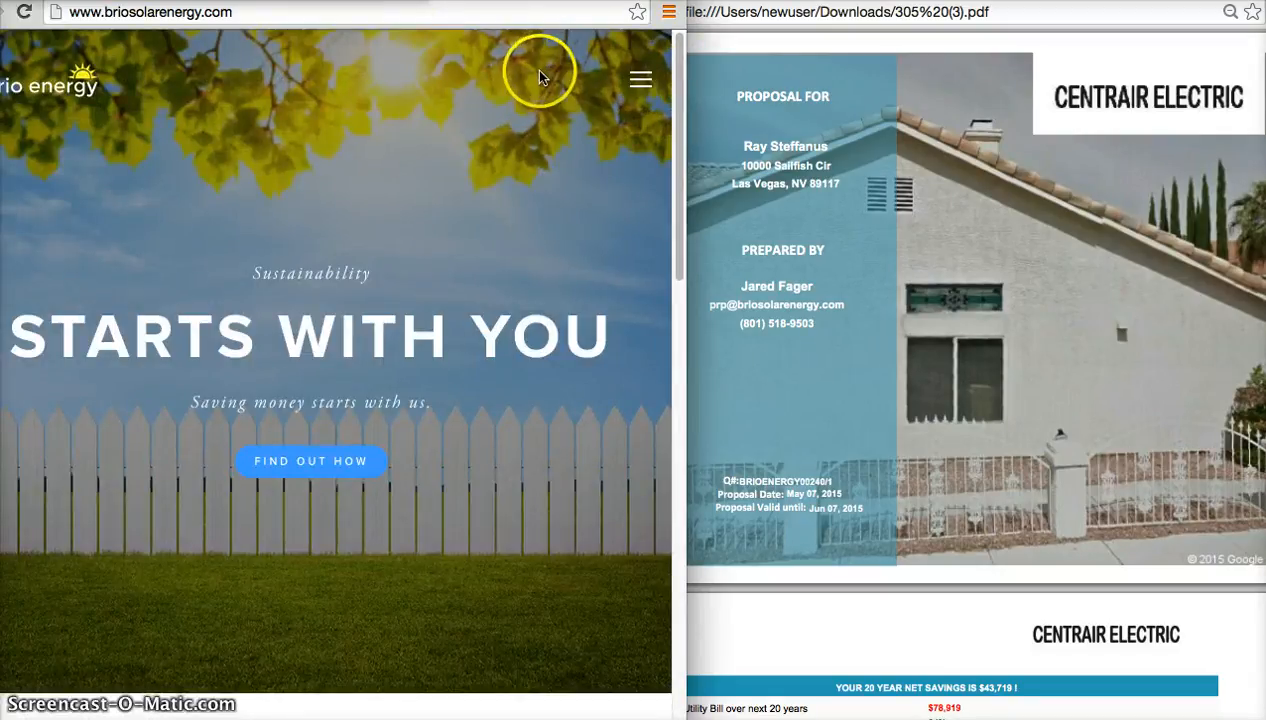
click(641, 85)
click(528, 166)
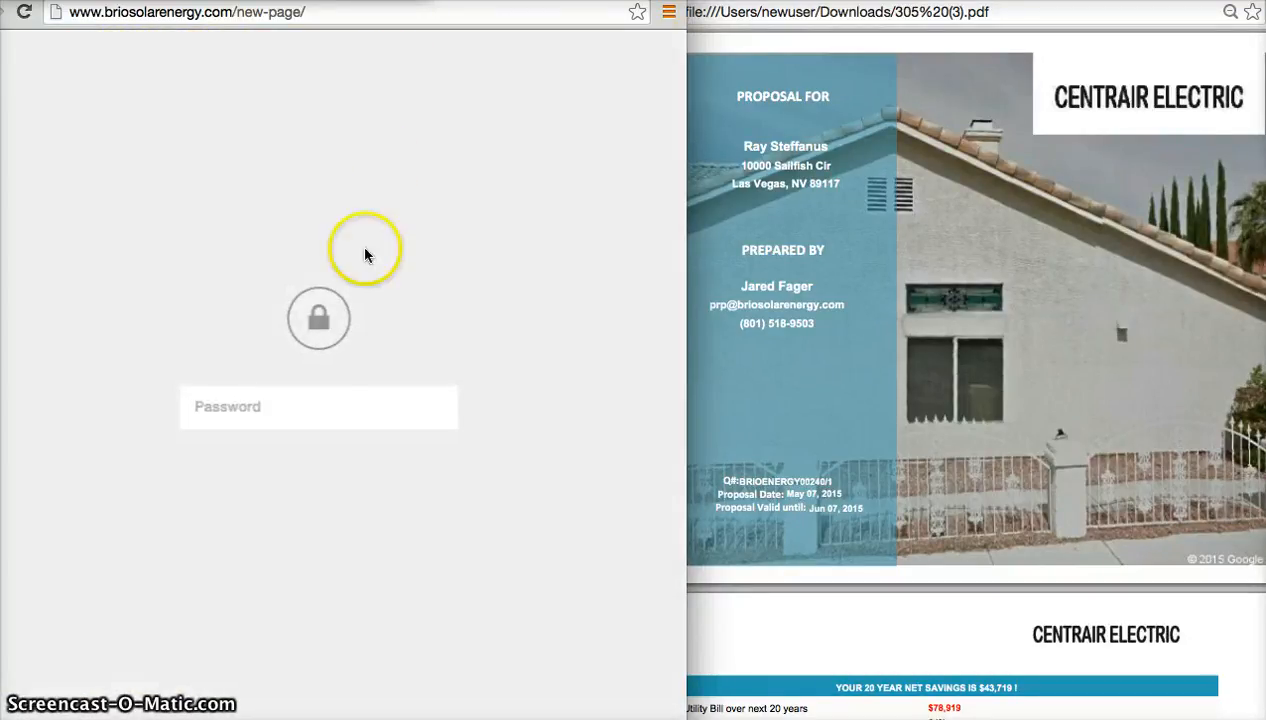
text(123)
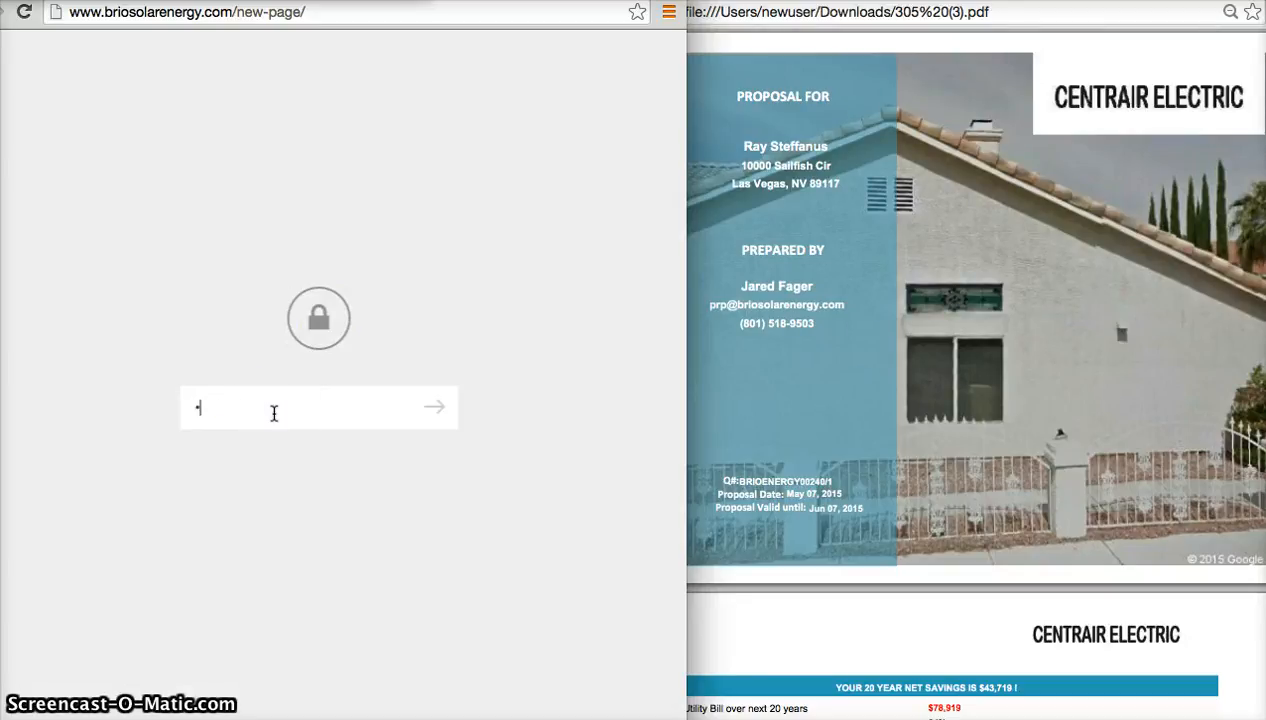
text(45)
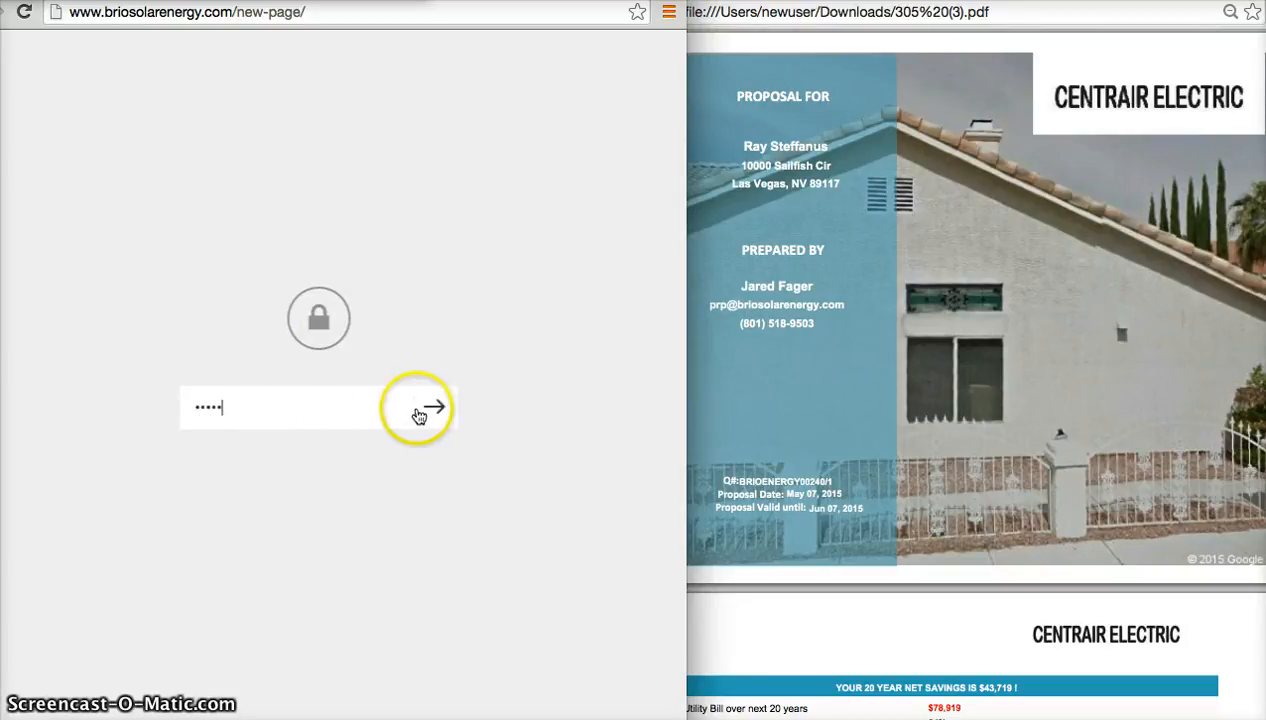
click(437, 405)
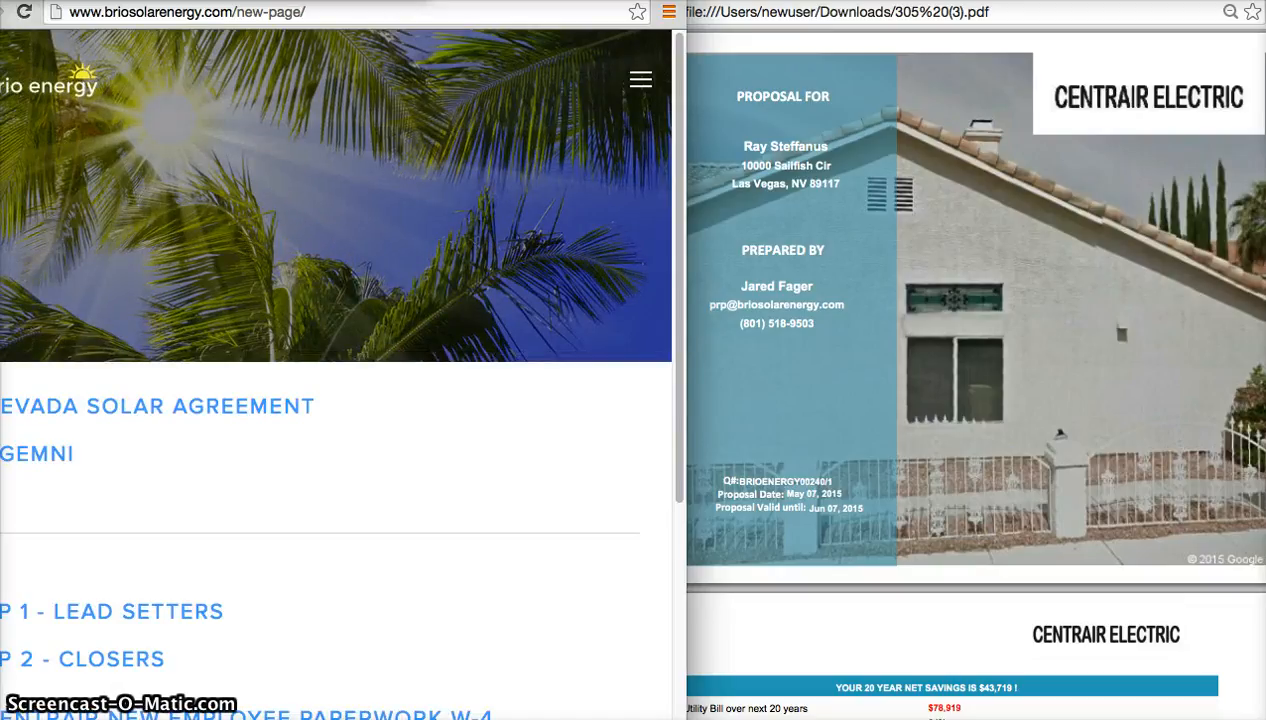
Open the Nevada Solar Agreement form from the unlocked page and look over its fields.
drag(475, 1, 505, 1)
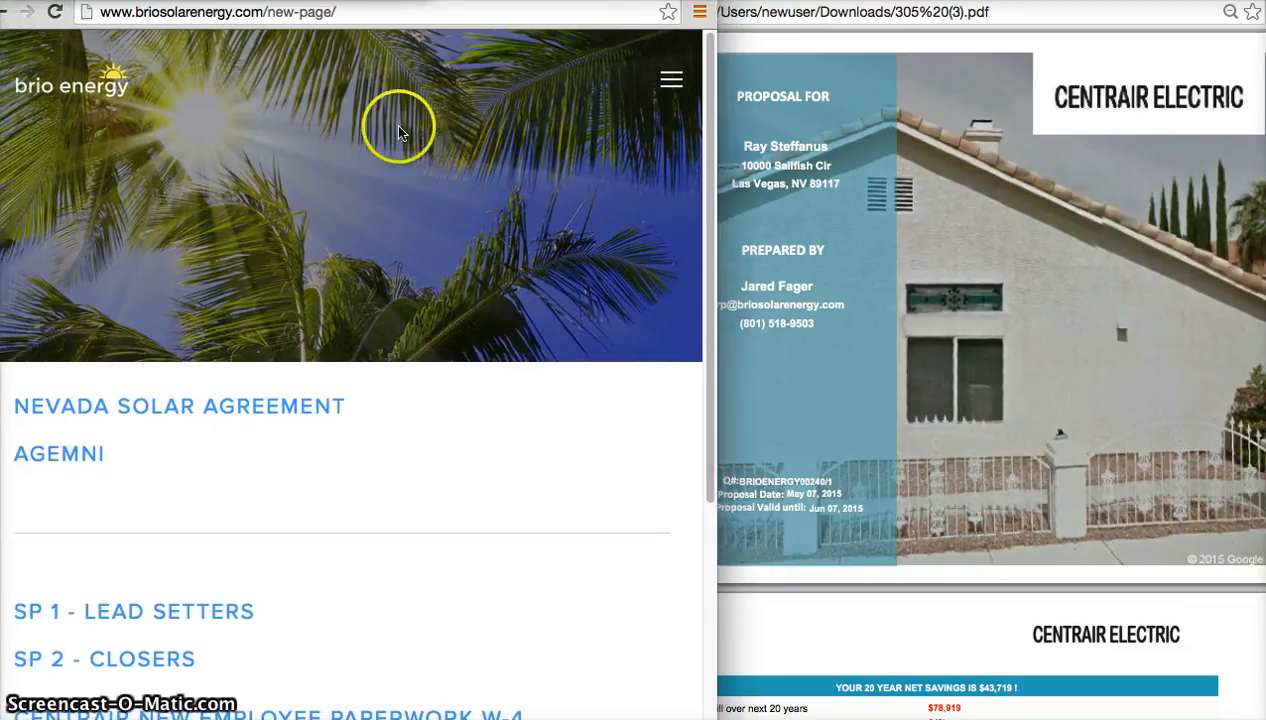
click(157, 402)
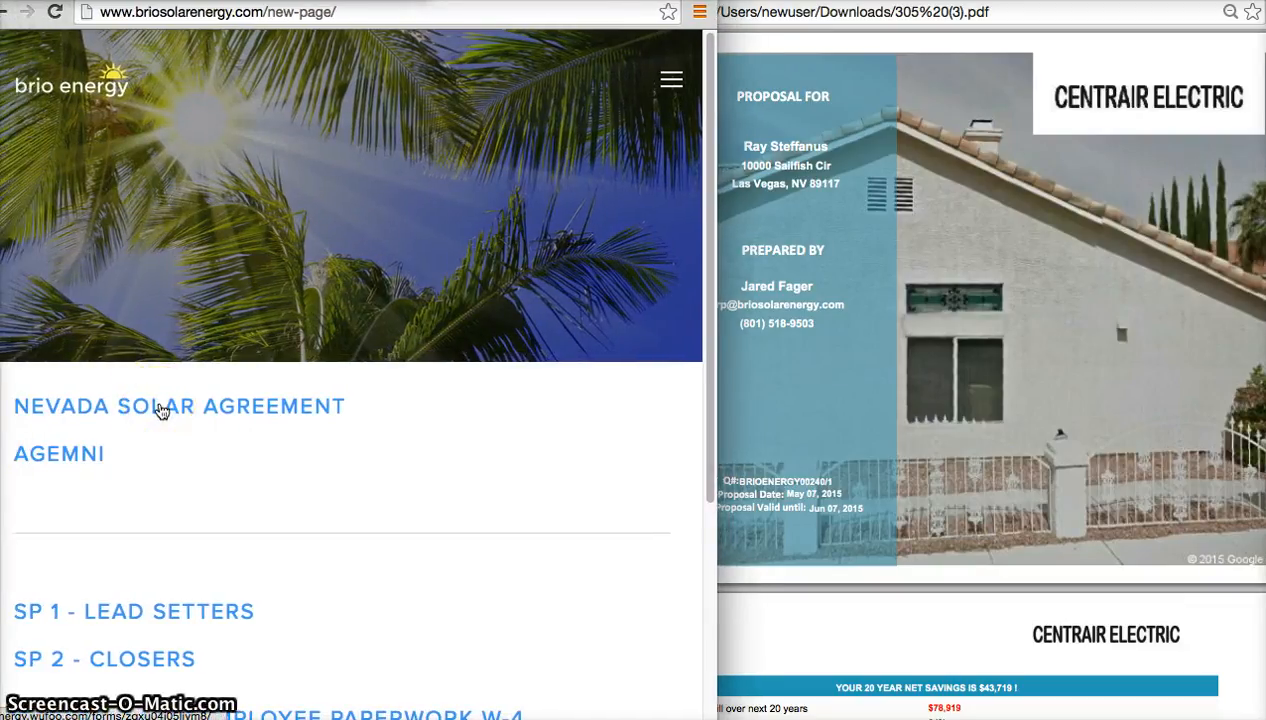
click(160, 409)
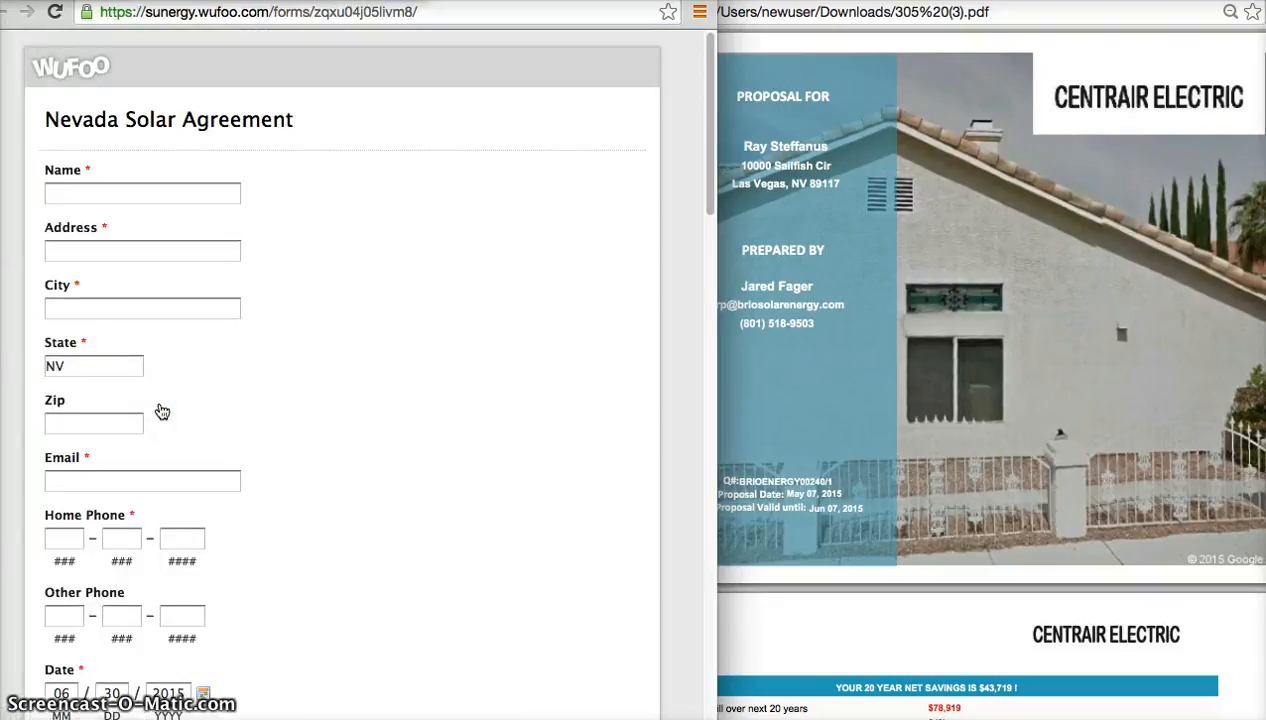
click(243, 384)
scroll(243, 384, down, 15)
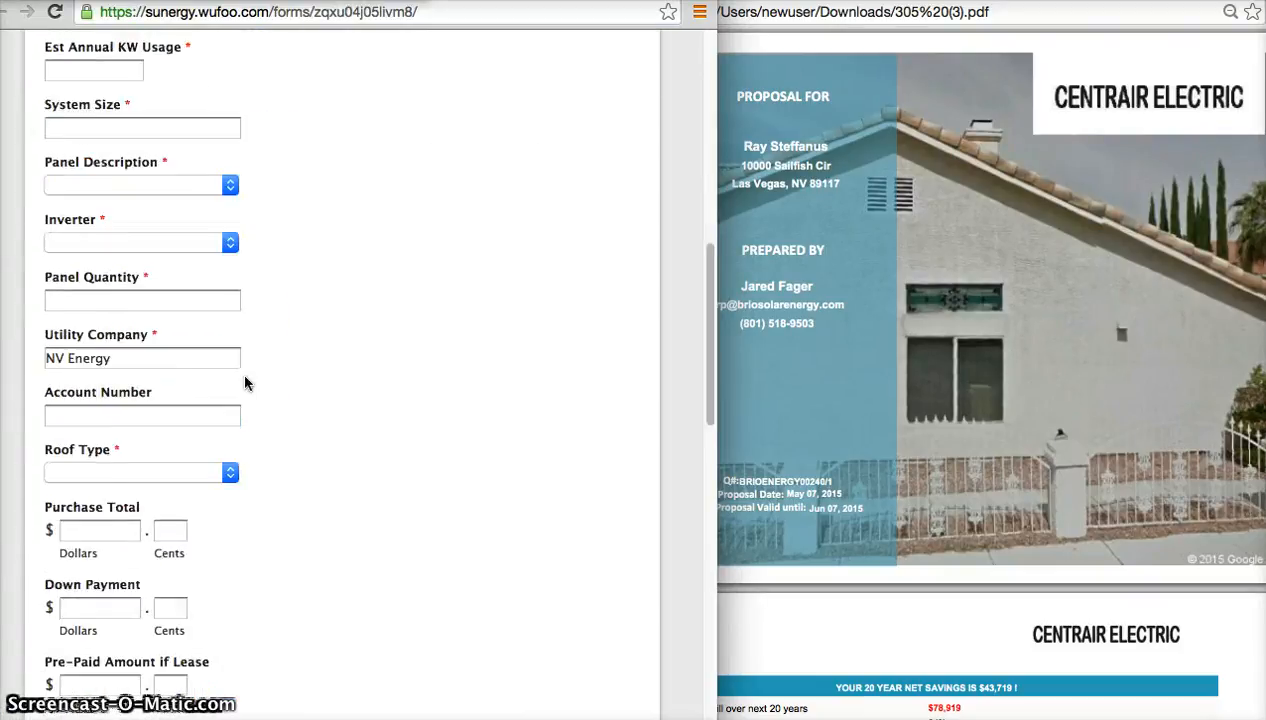
scroll(245, 383, up, 15)
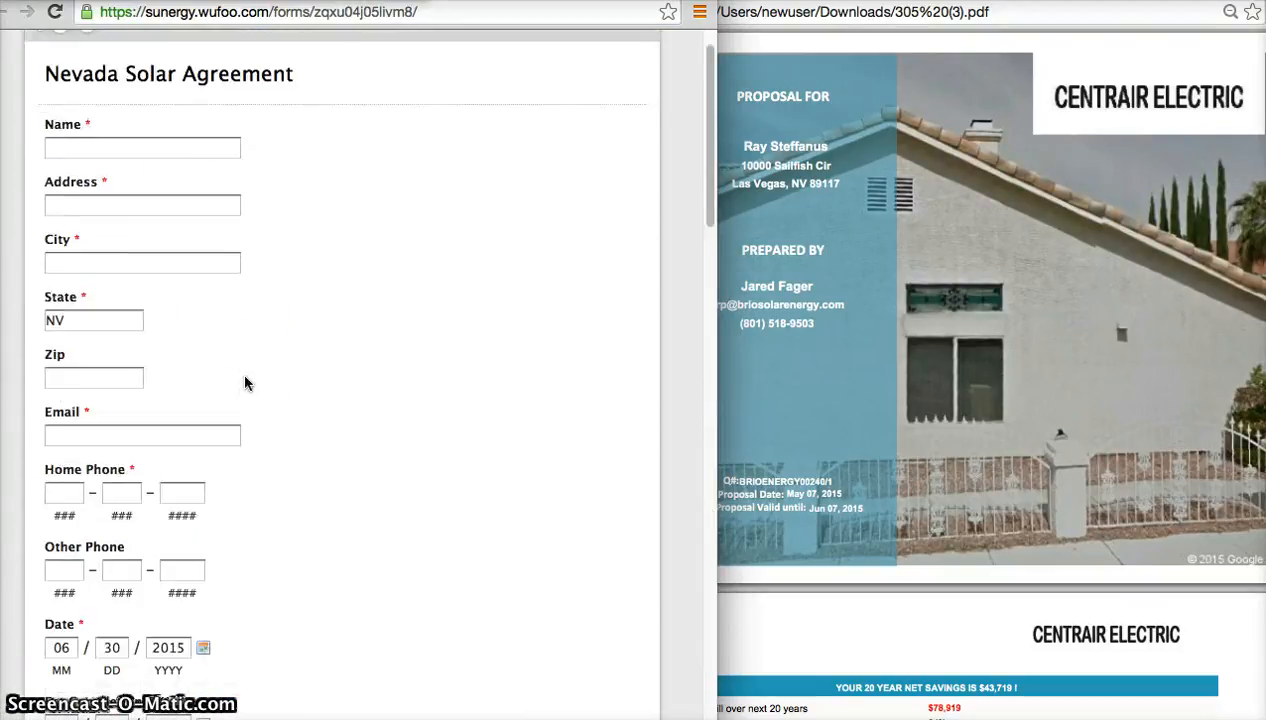
Arrange the agreement form window and the proposal PDF window side by side so both can be read.
click(876, 65)
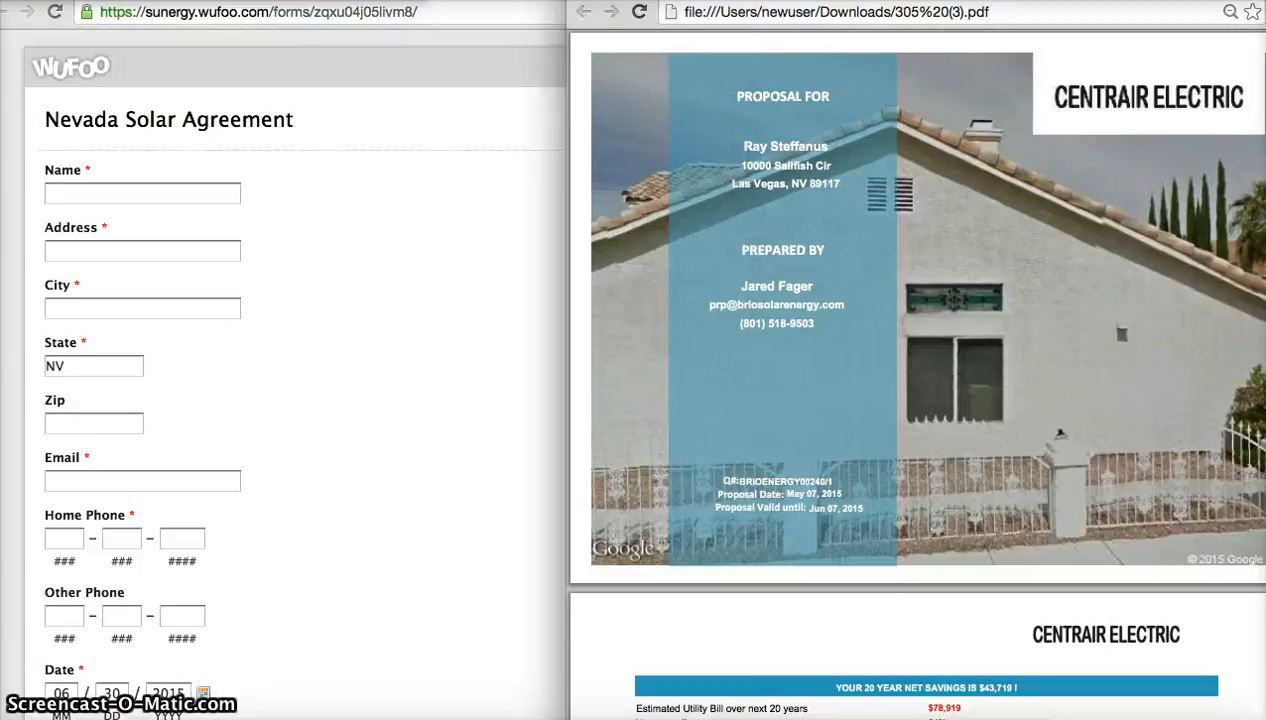
click(364, 156)
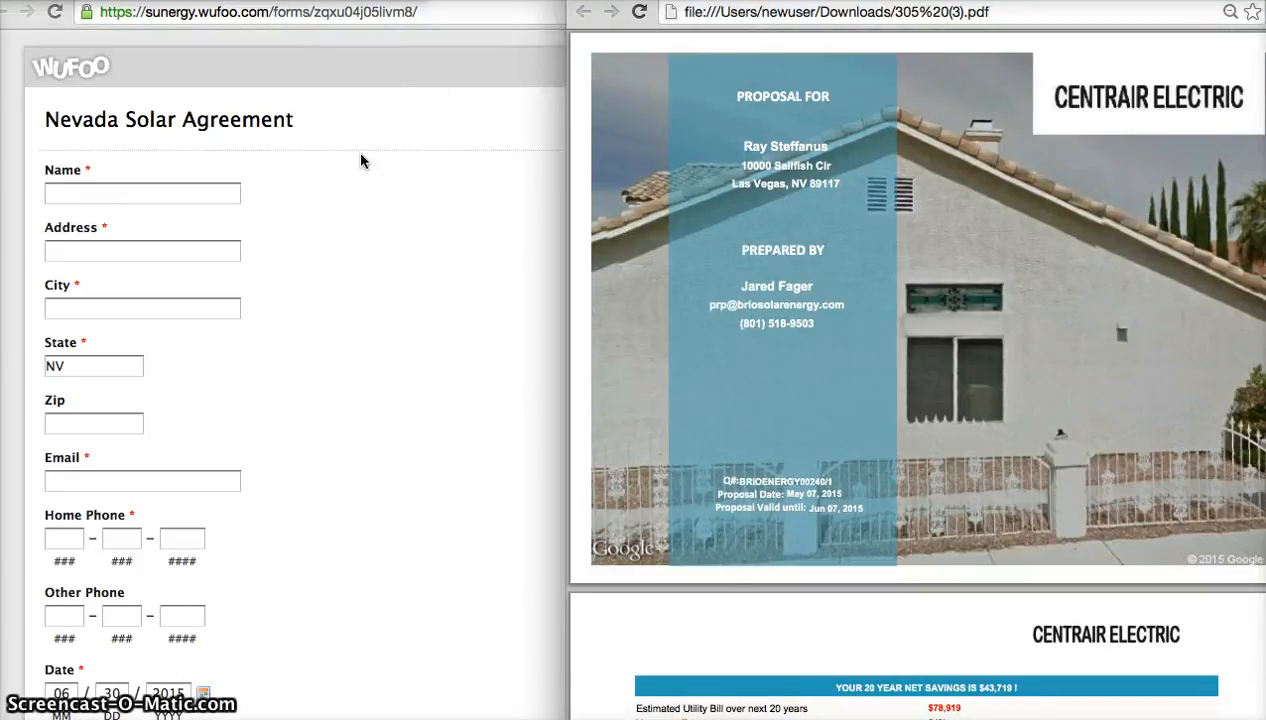
click(197, 198)
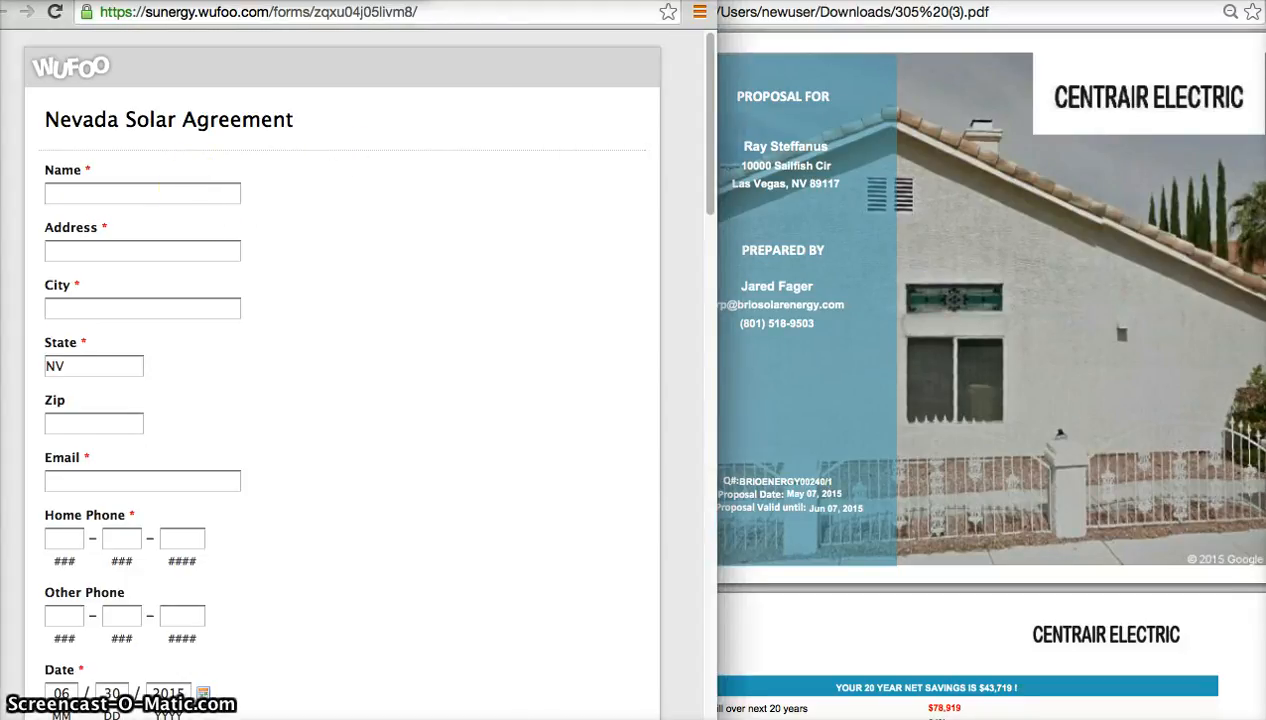
drag(520, 2, 499, 2)
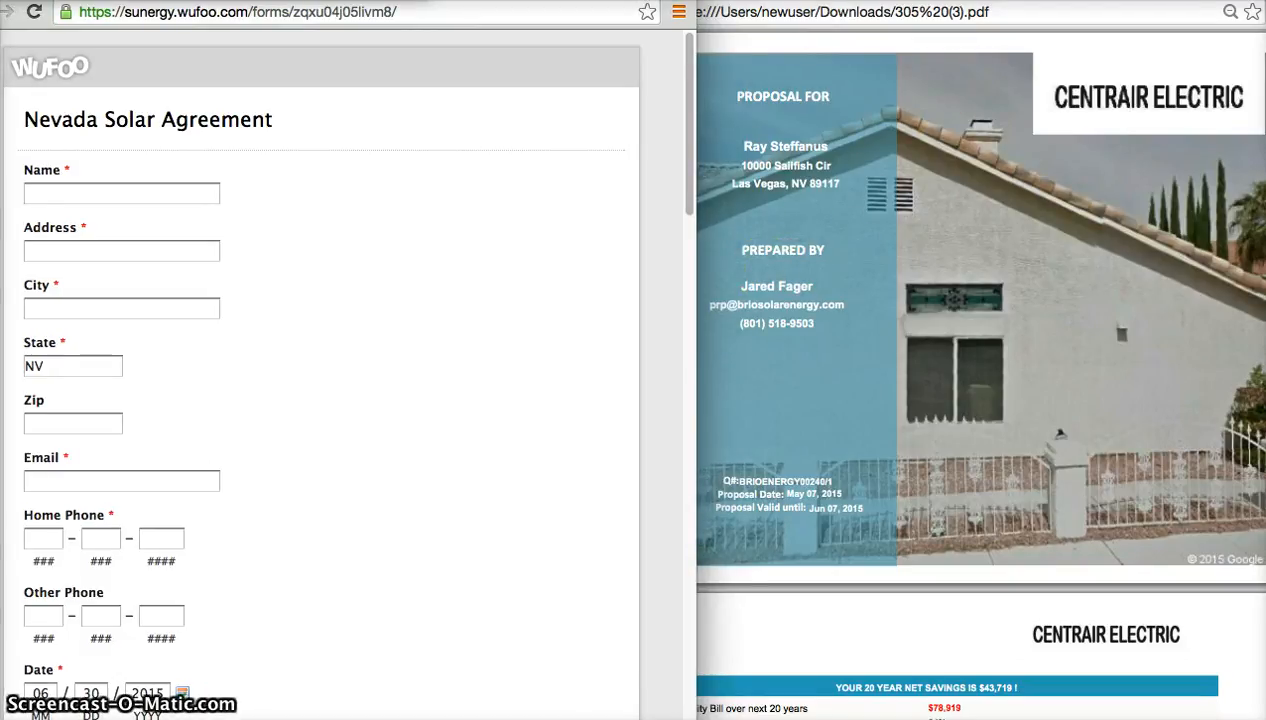
drag(770, 2, 783, 2)
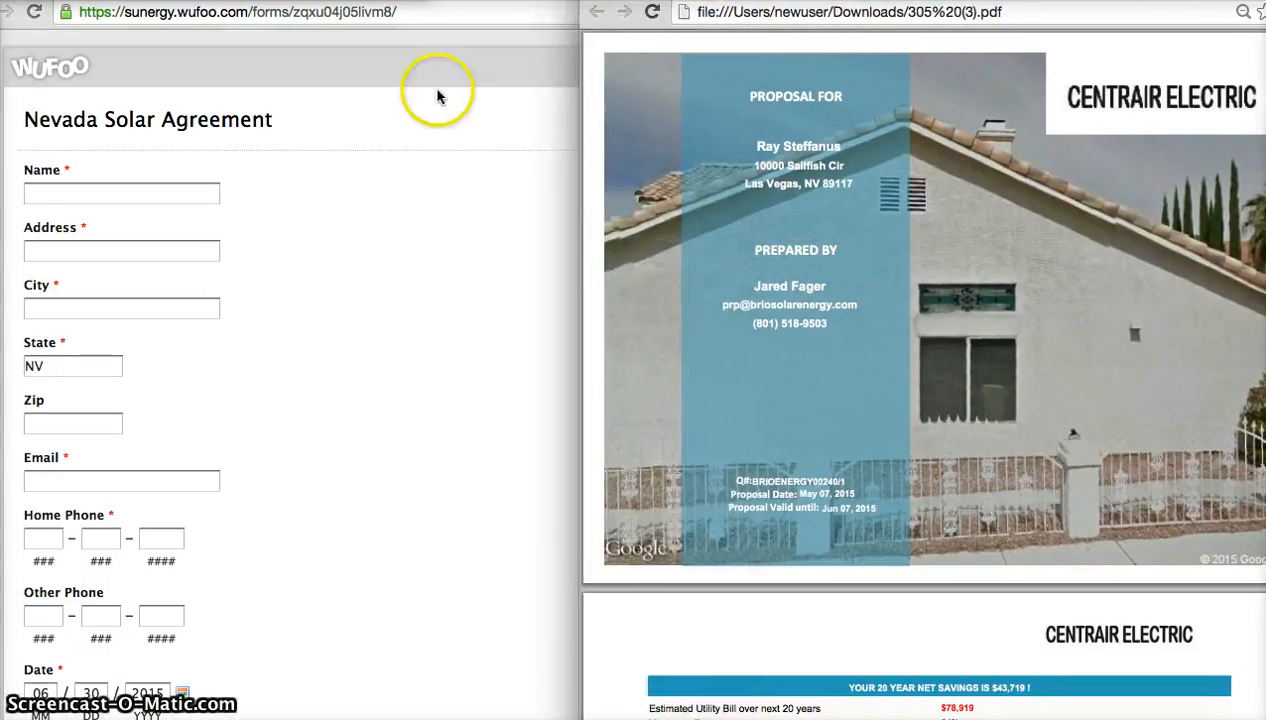
Try the Name entry with only the first customer's full name, and remove the last name.
click(123, 185)
click(117, 192)
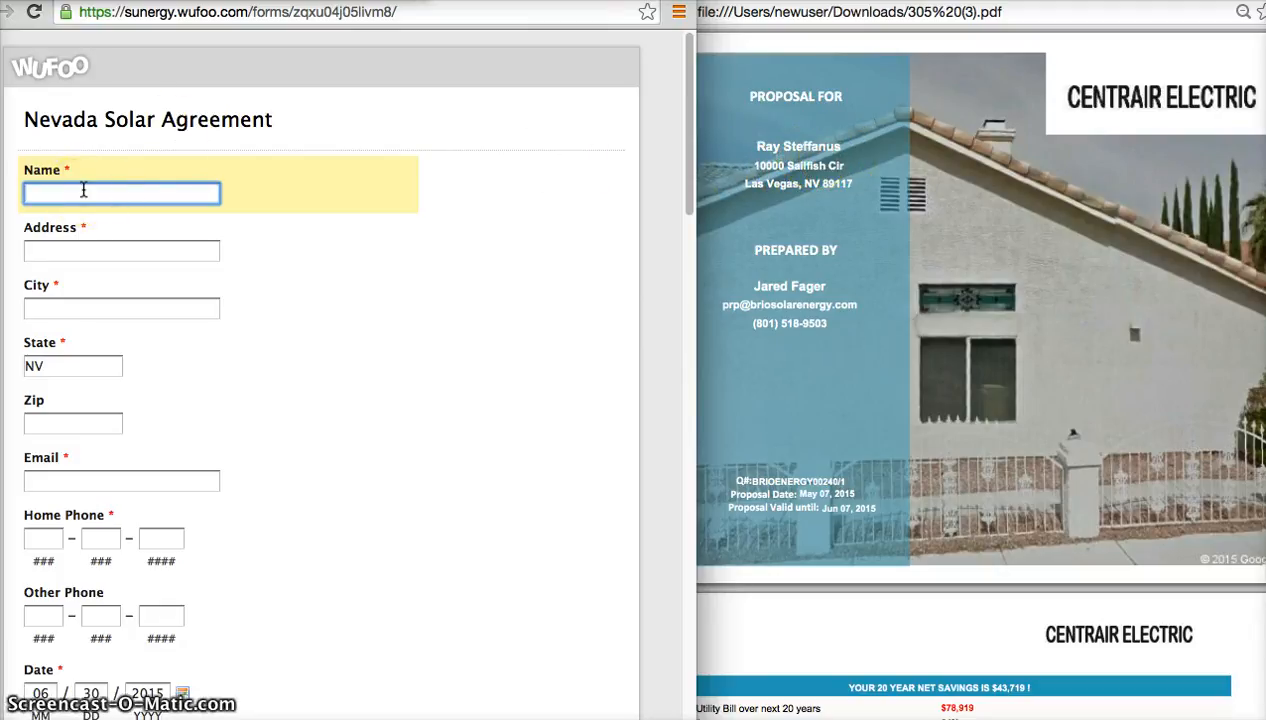
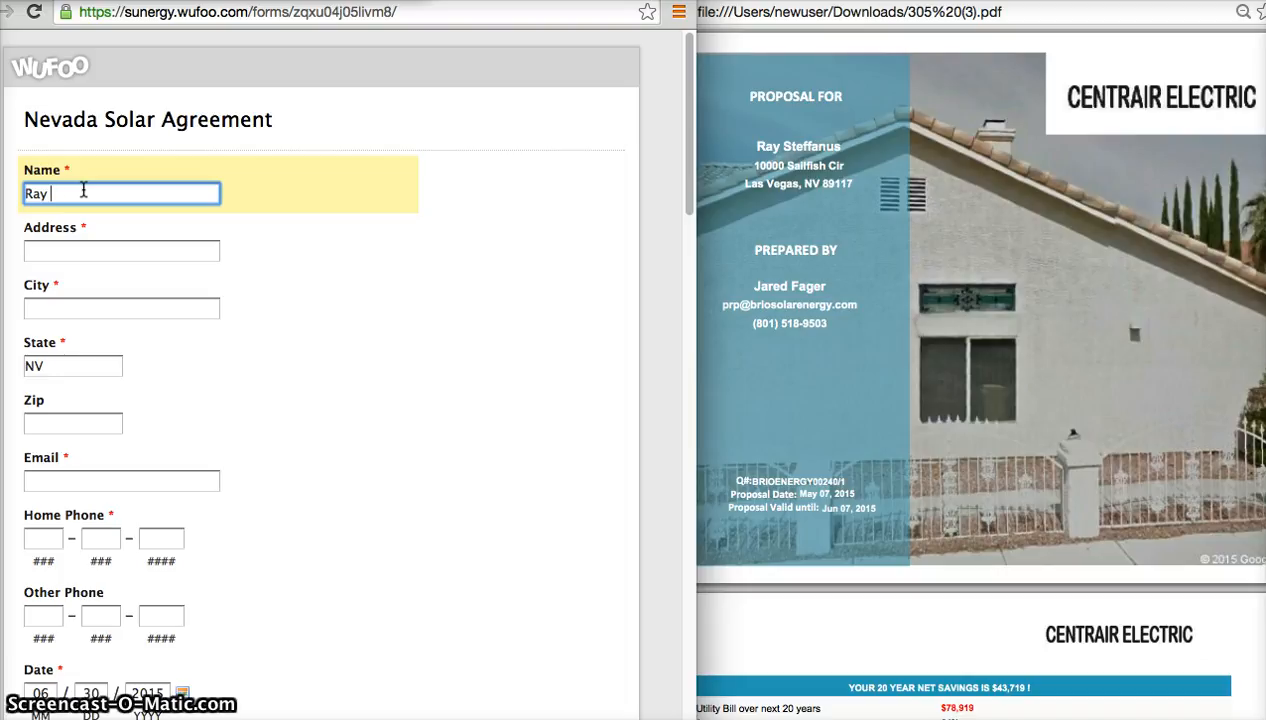
Try the Name entry as both customers' first names with one shared last name, and clear the field.
text(adn)
key(BackSpace)
key(BackSpace)
key(BackSpace)
text(an)
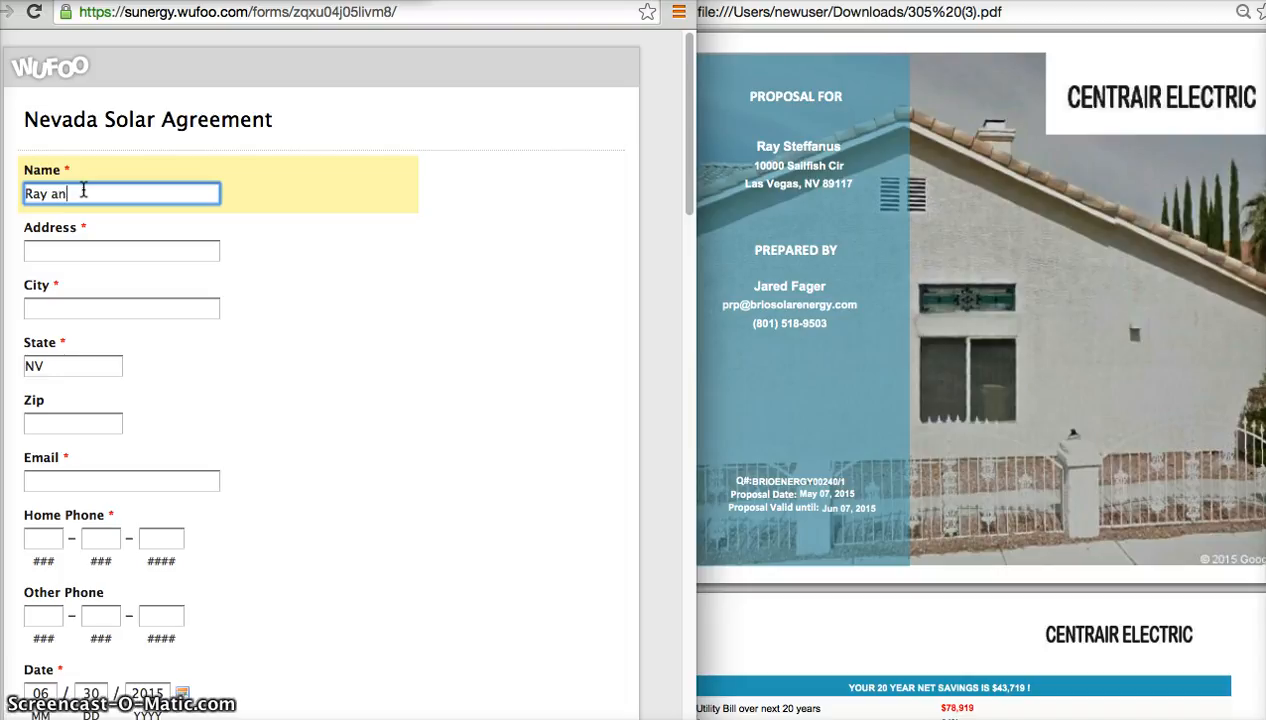
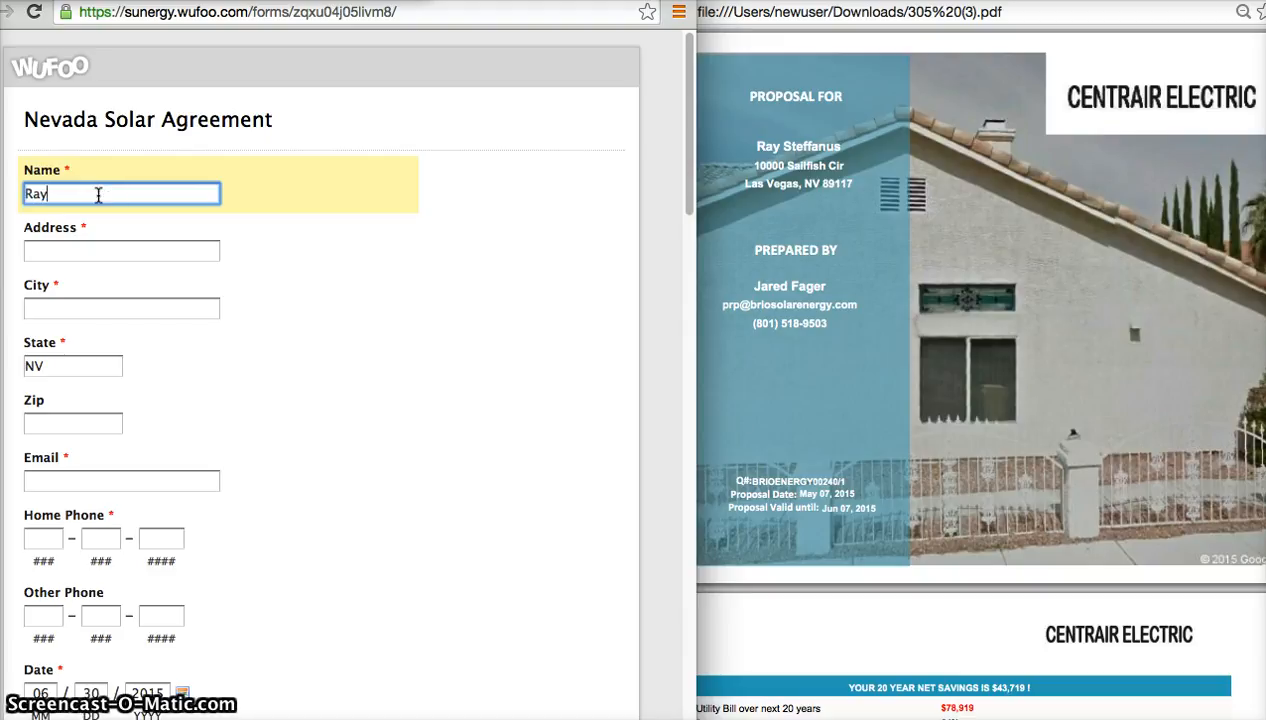
Enter both customers' full names with their separate last names, joined by "and", as the agreement's Name.
text(and )
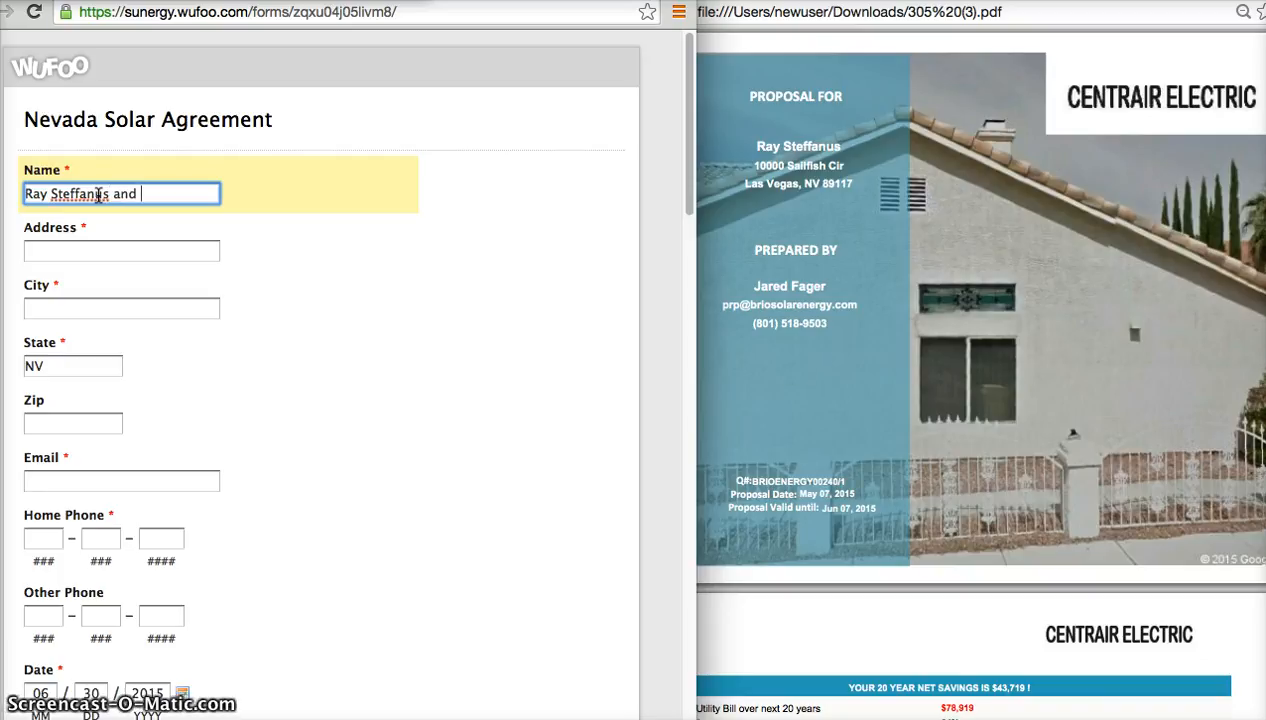
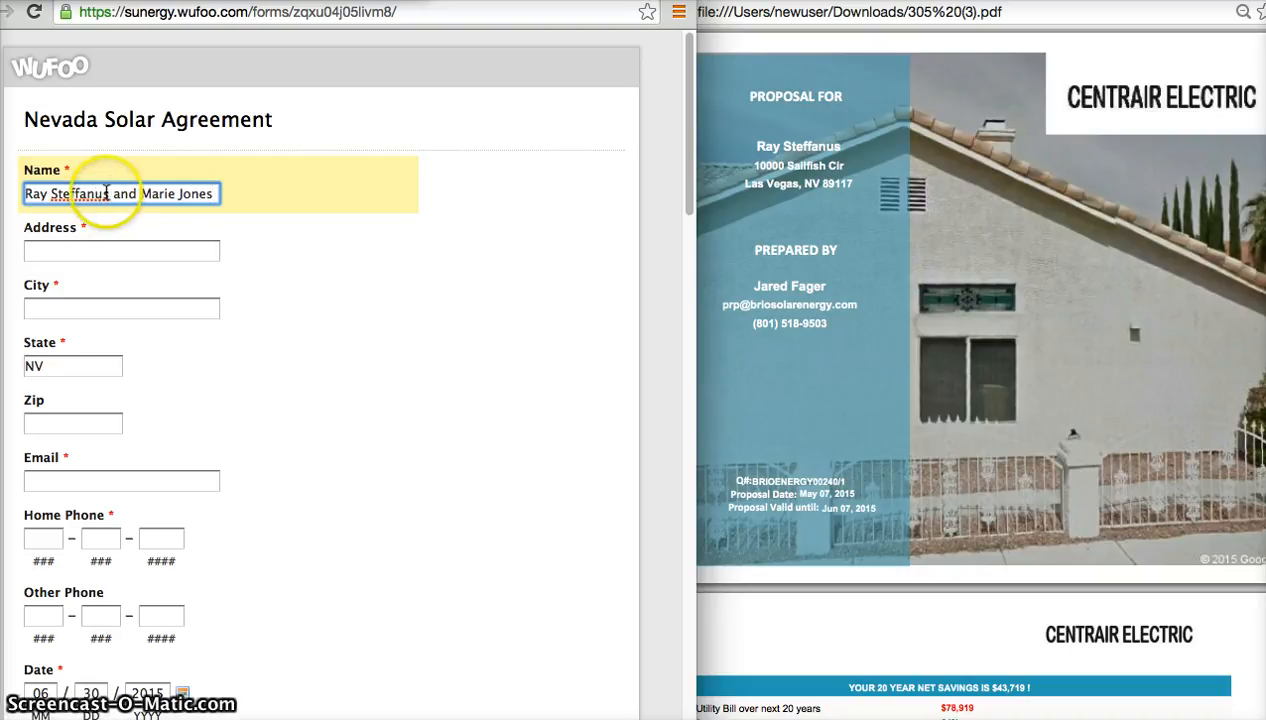
triple_click(131, 193)
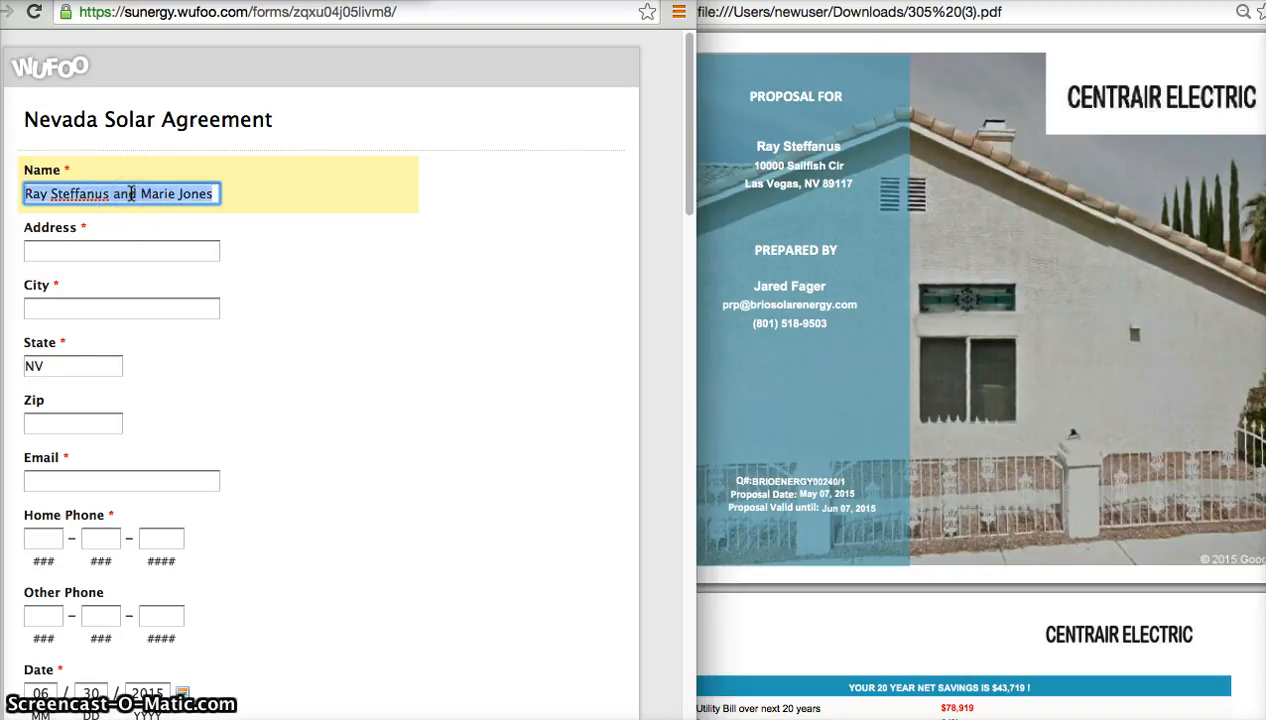
key(Tab)
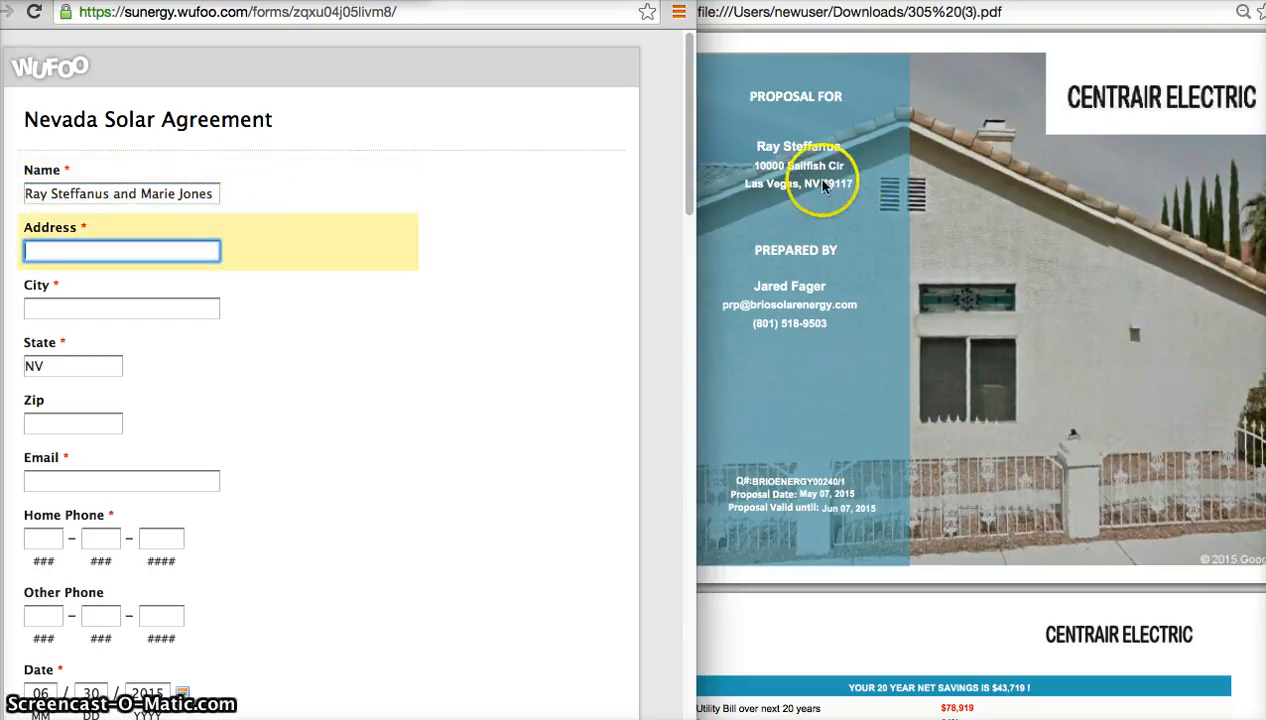
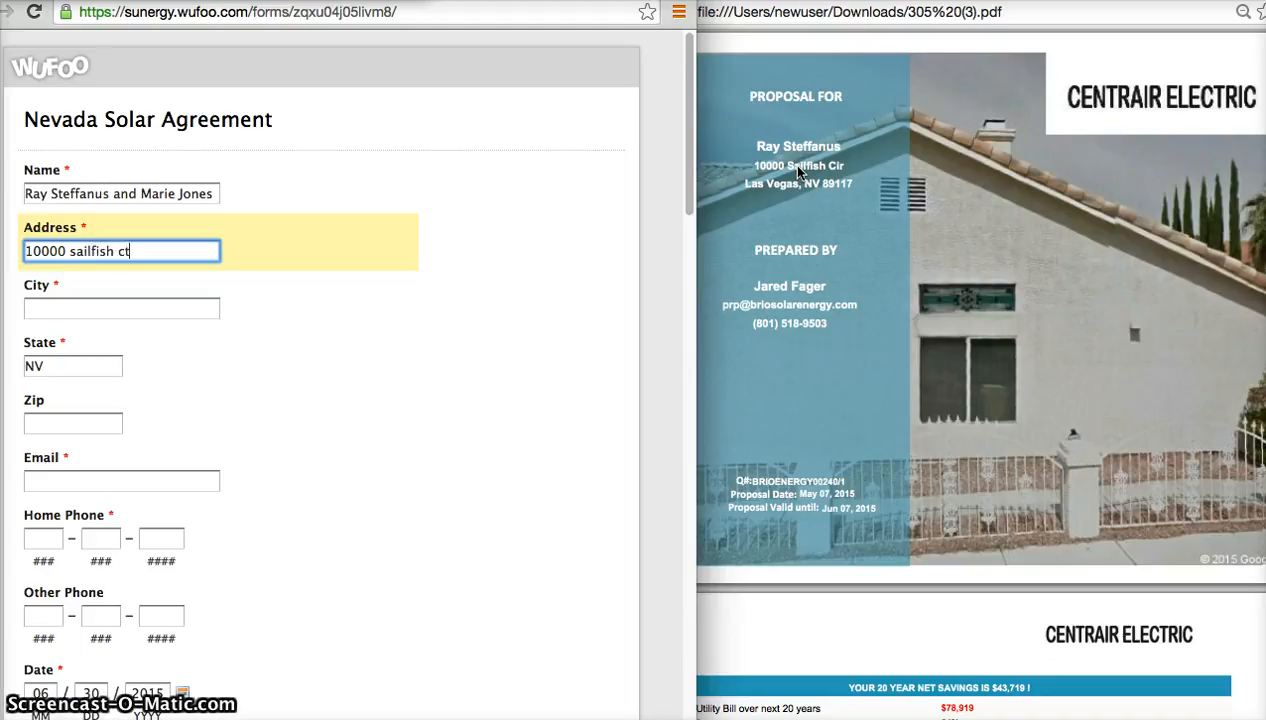
Enter the customer's street address from the proposal as the Address, correcting the street suffix to match it.
key(Tab)
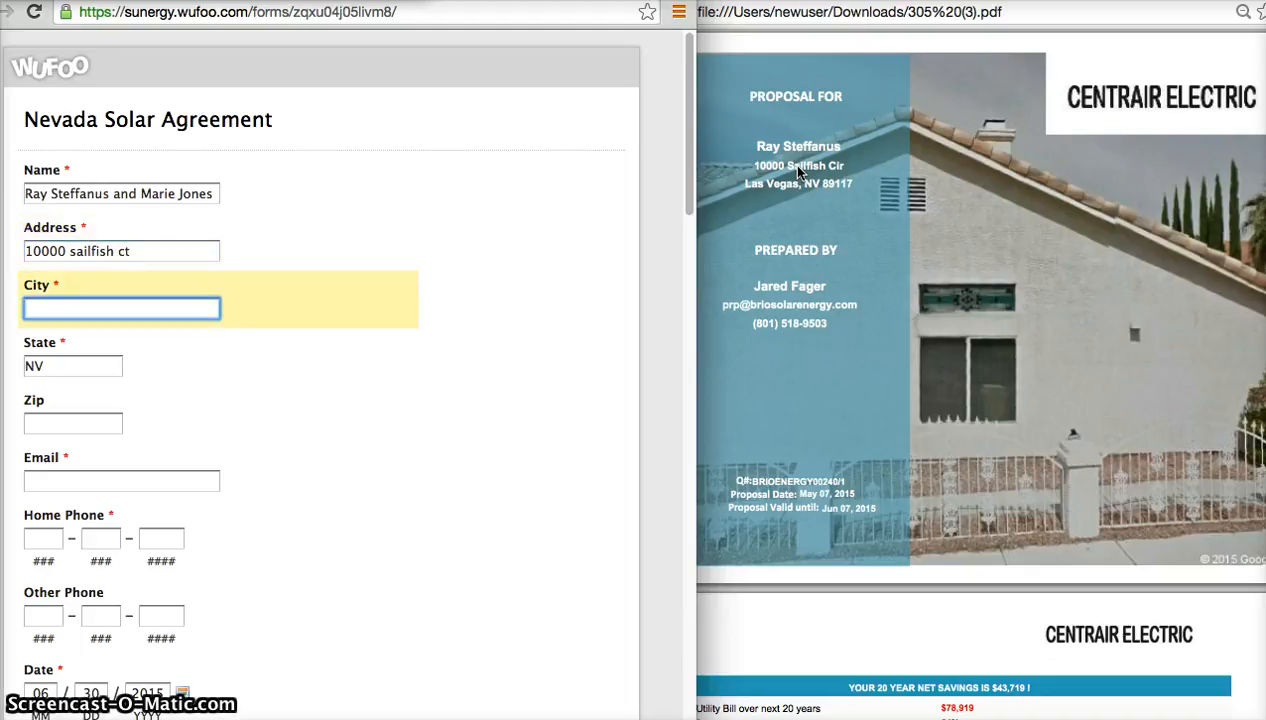
click(172, 251)
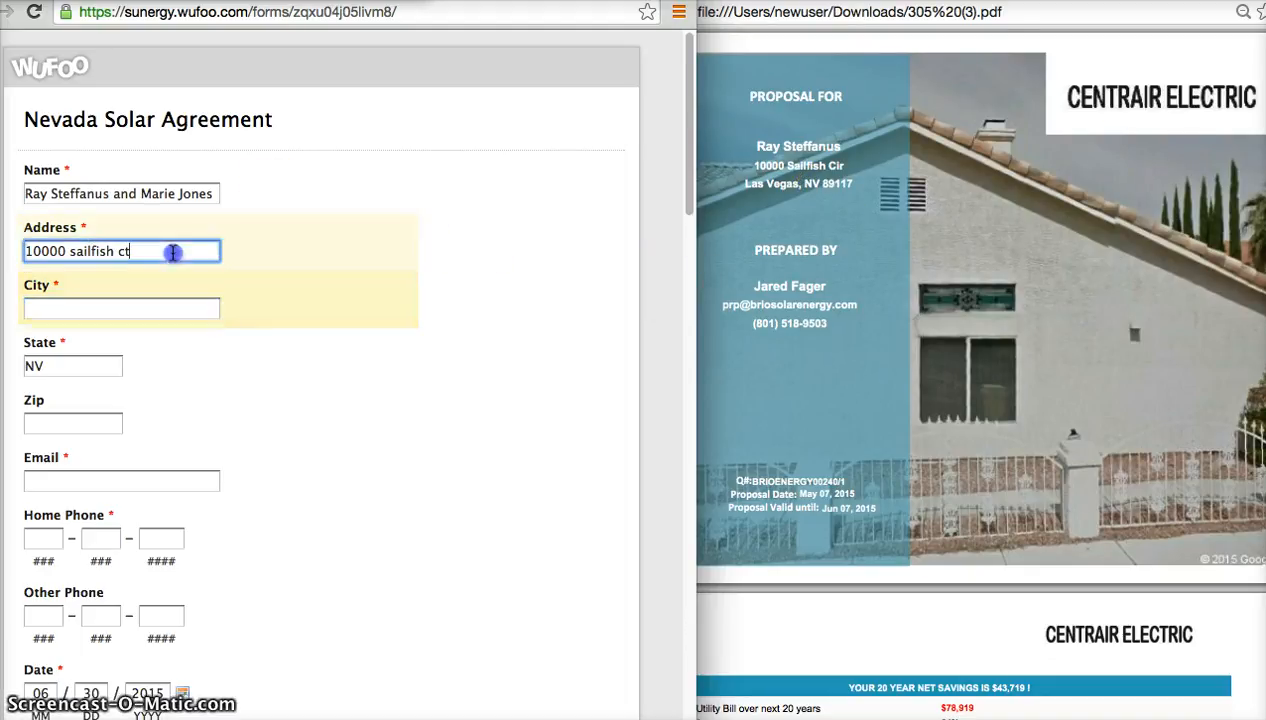
key(BackSpace)
text(ir)
key(Tab)
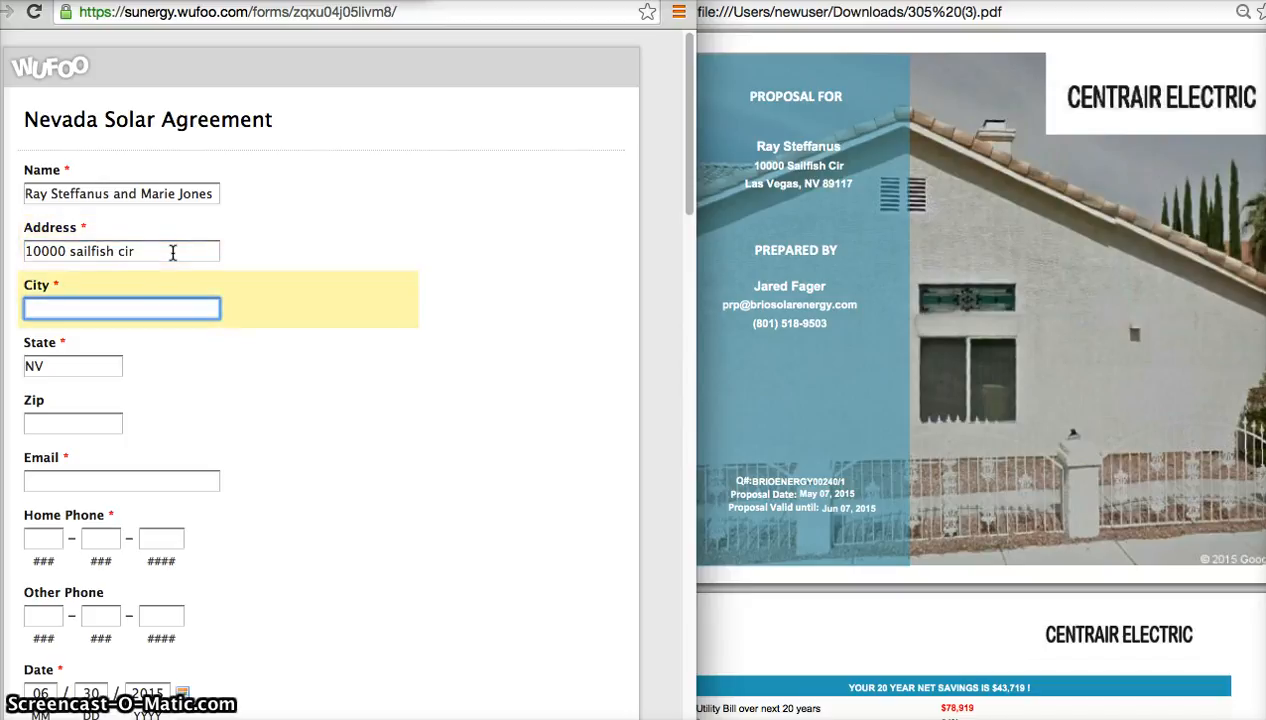
Enter the customer's city and zip code from the proposal without using the autofill suggestion.
text(las)
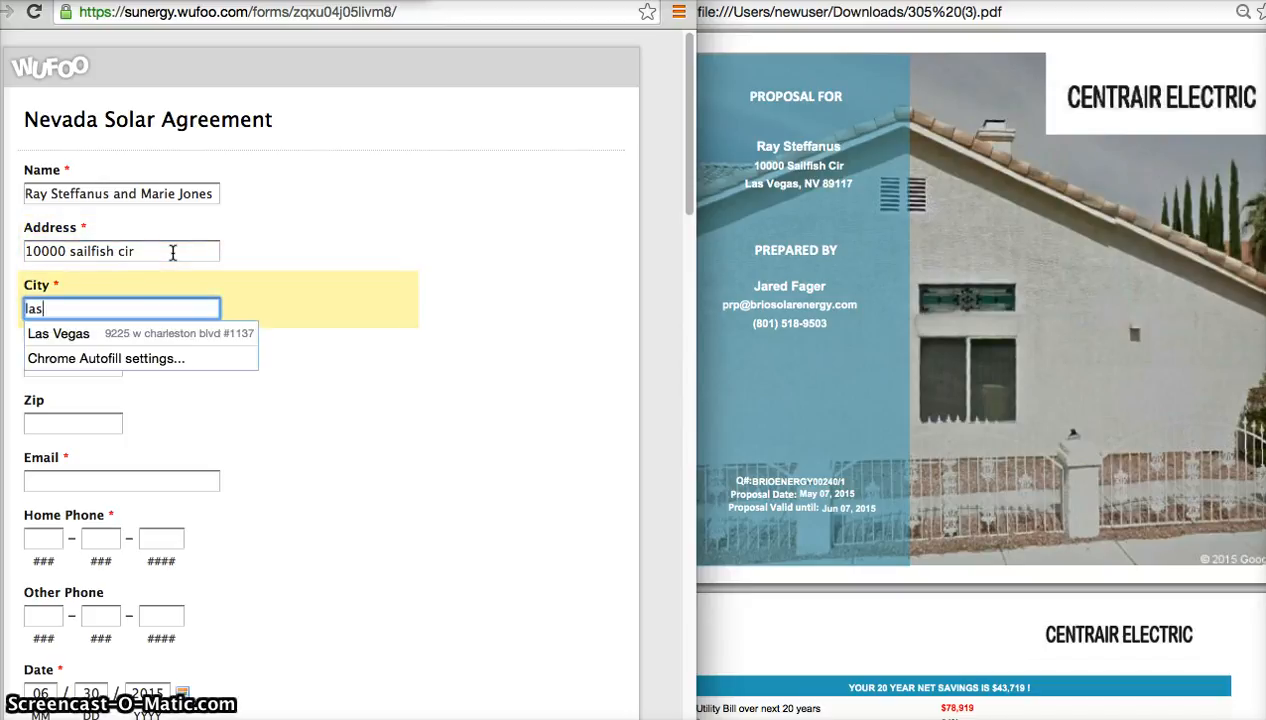
key(Down)
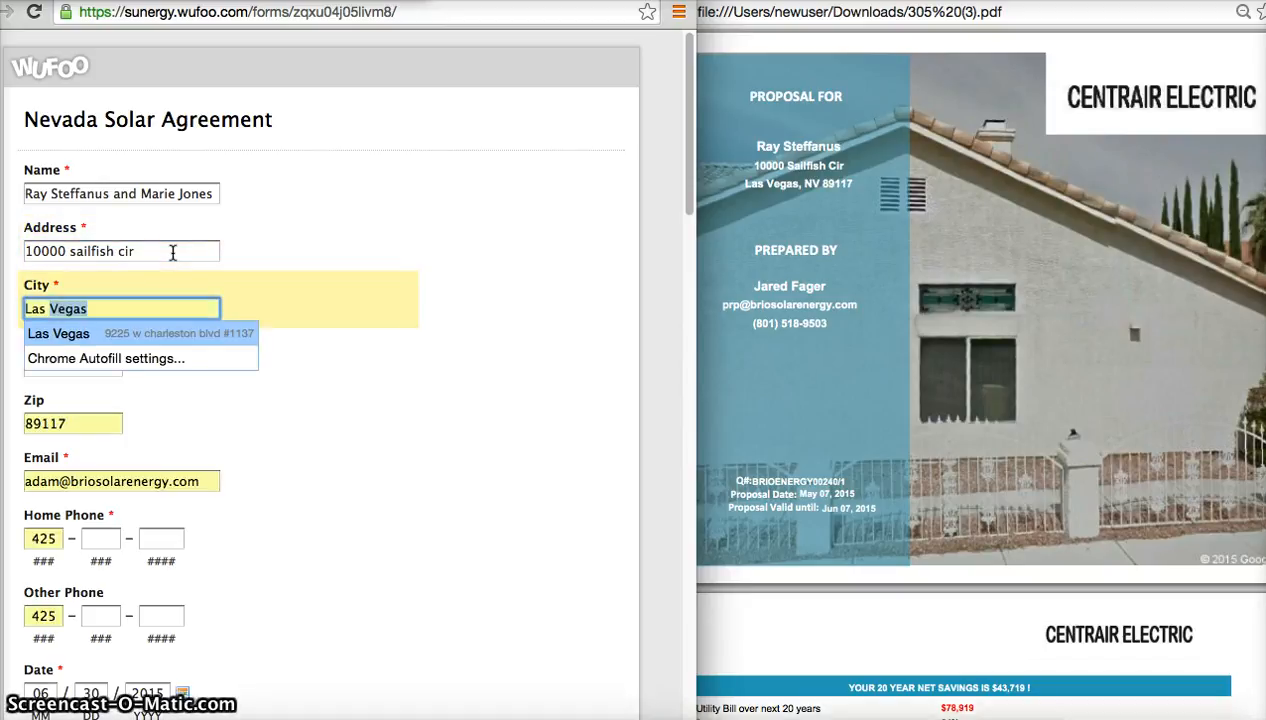
key(Down)
key(Up)
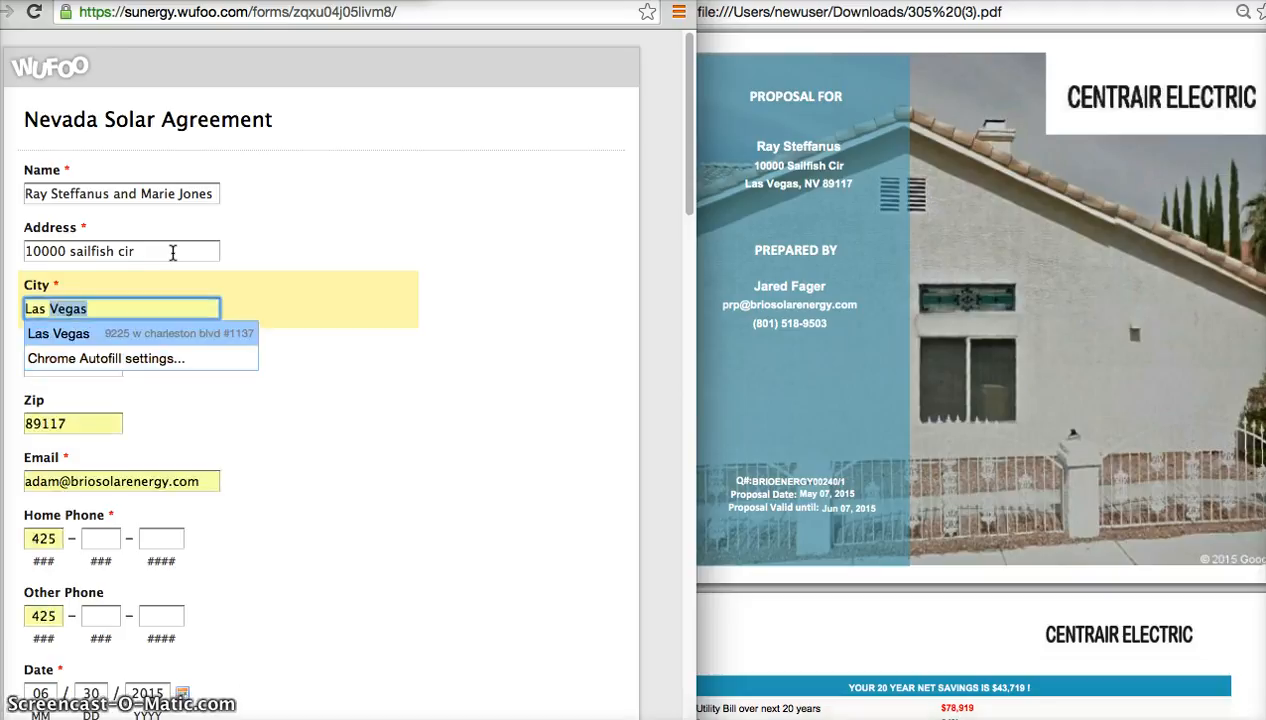
key(Down)
key(Down)
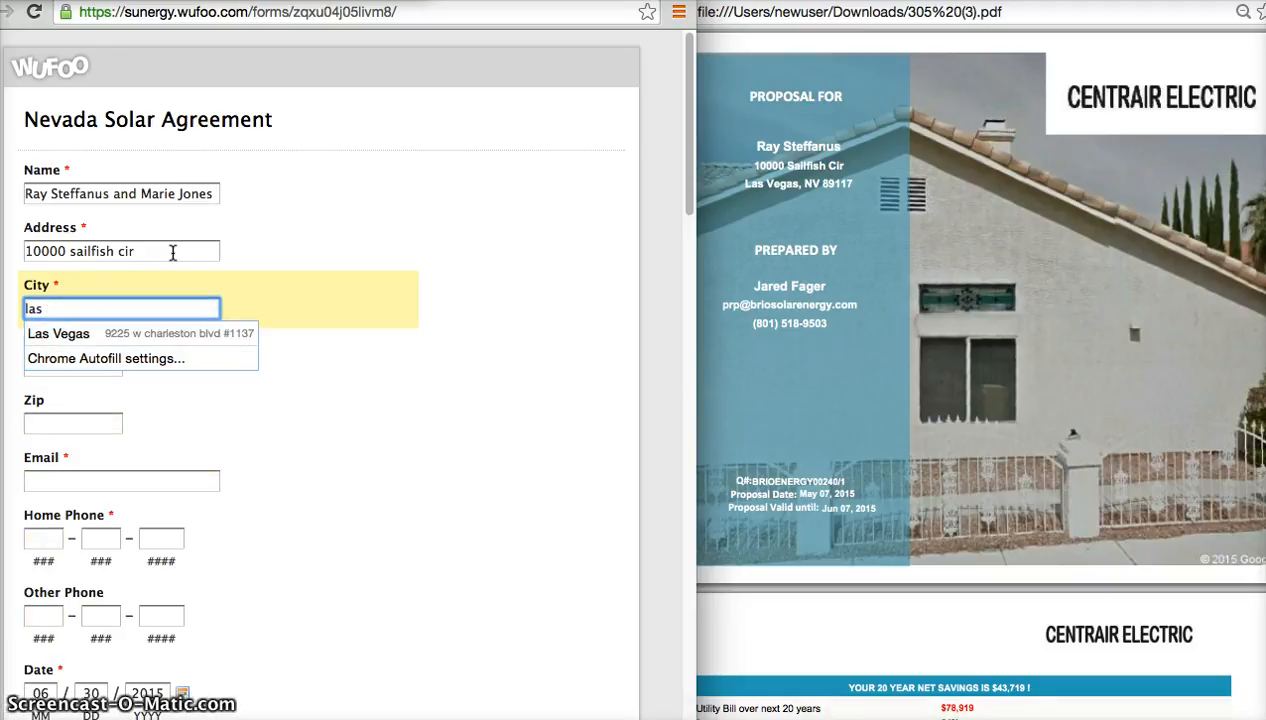
text(vega)
key(BackSpace)
key(BackSpace)
key(BackSpace)
key(BackSpace)
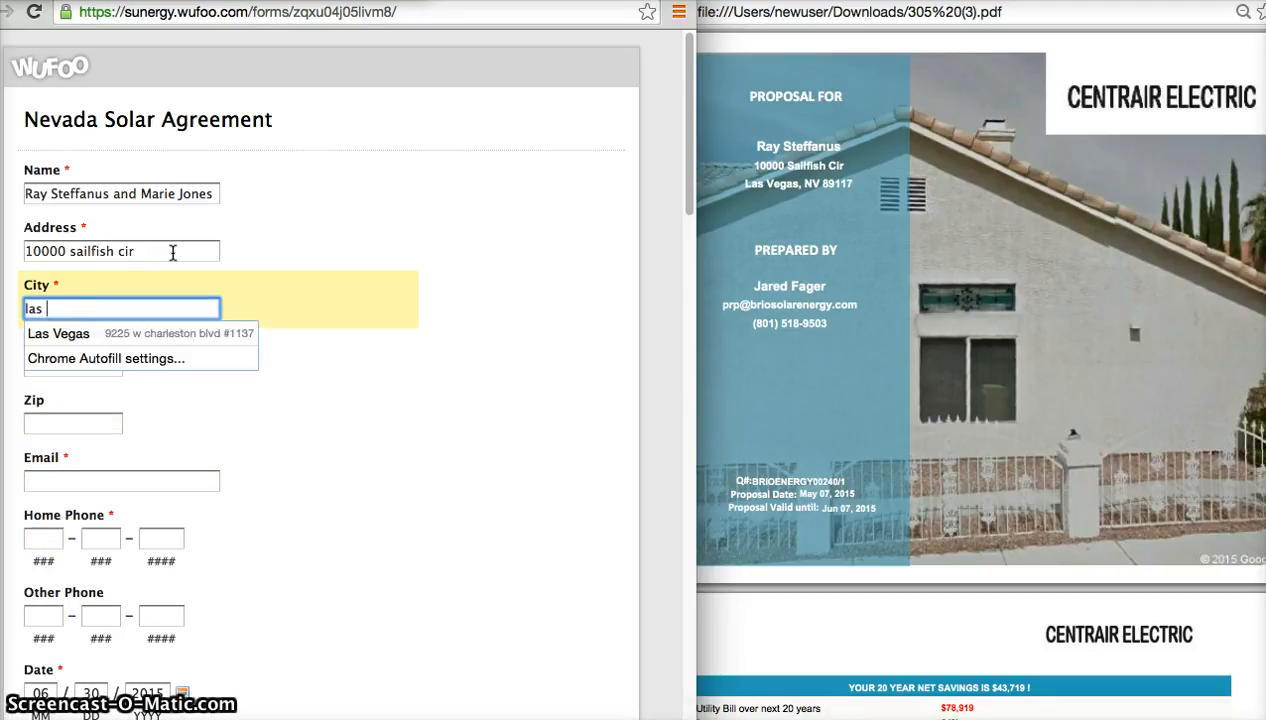
text(vegas)
key(Tab)
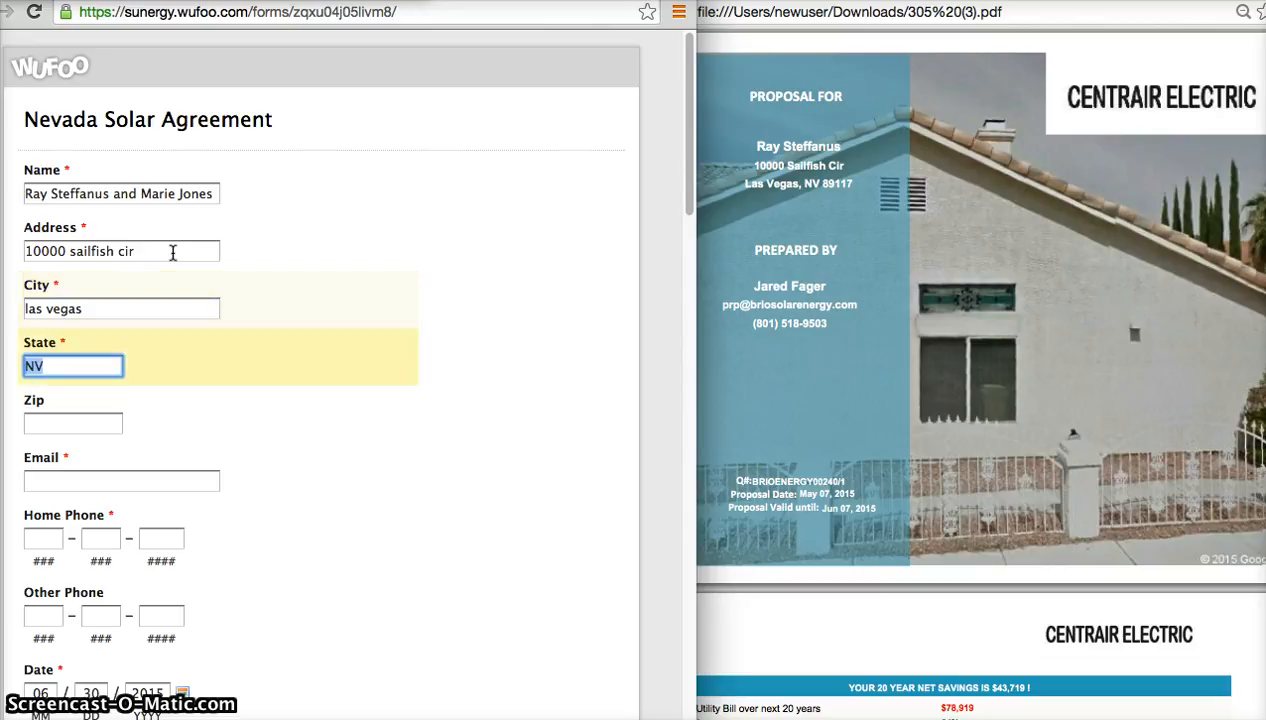
key(Tab)
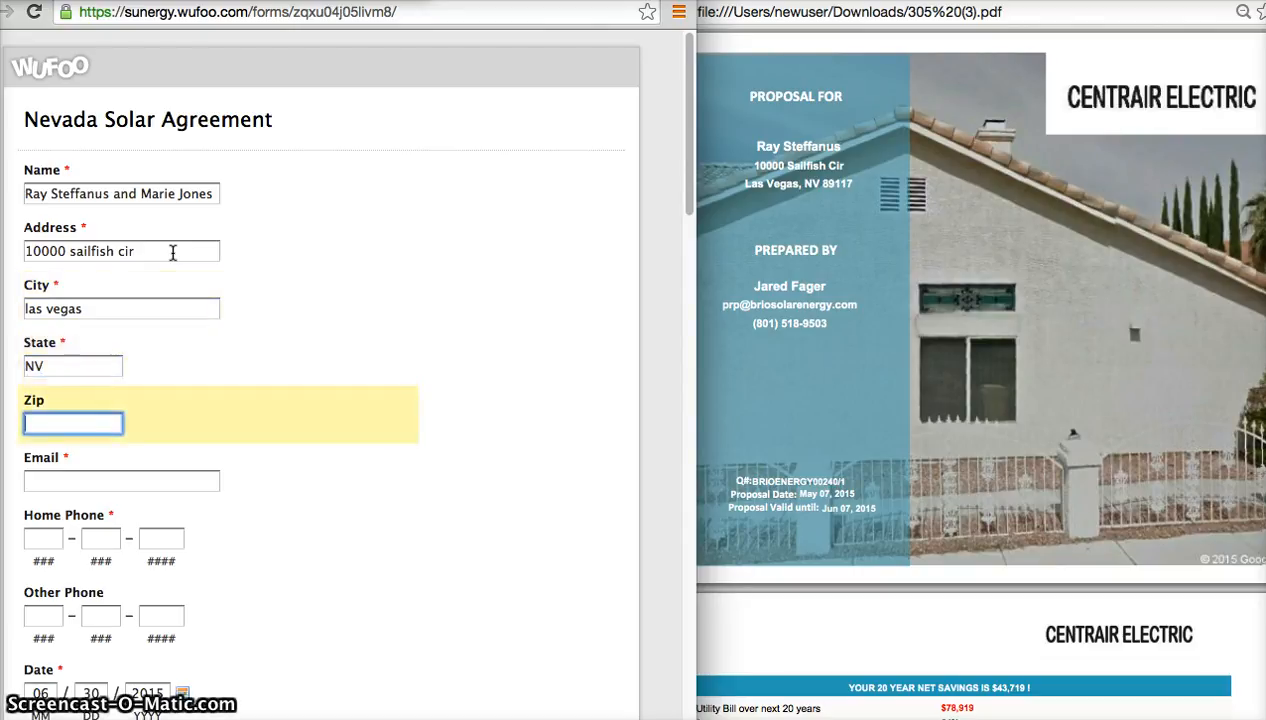
text(89117)
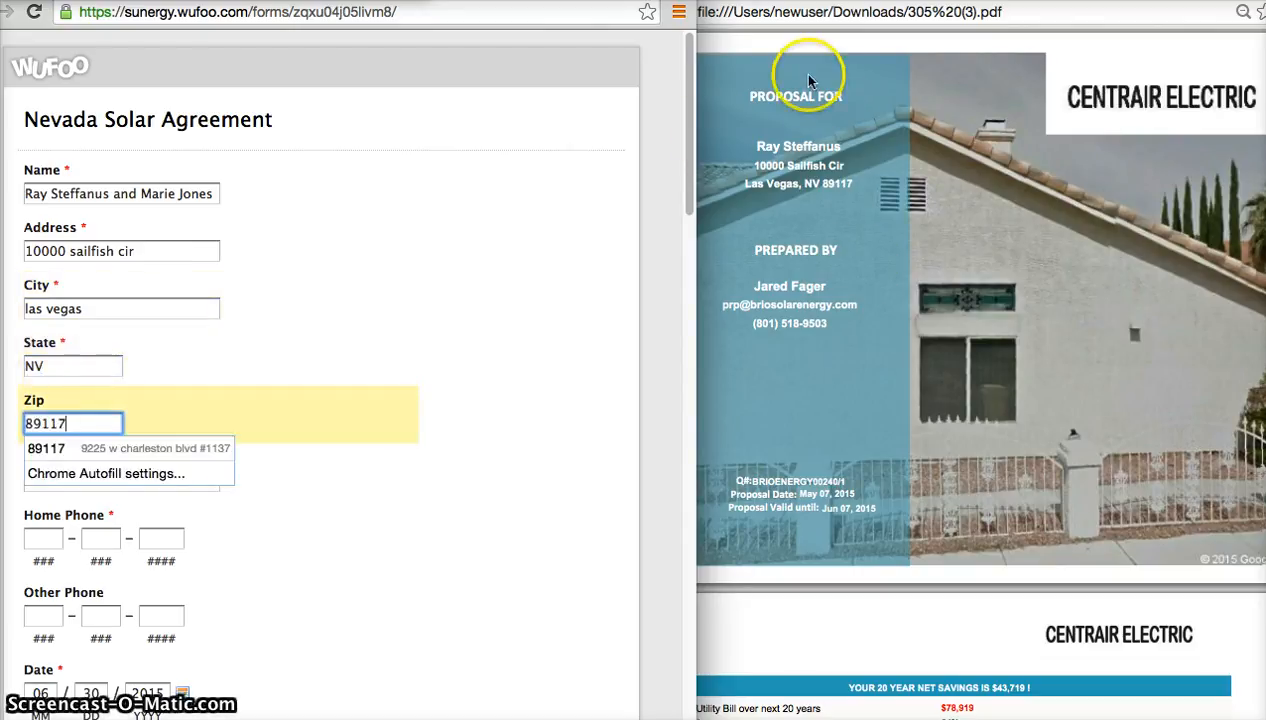
Find the current electrical consumption in the proposal and enter it as the Est Annual KW Usage, 16716.
scroll(413, 291, down, 3)
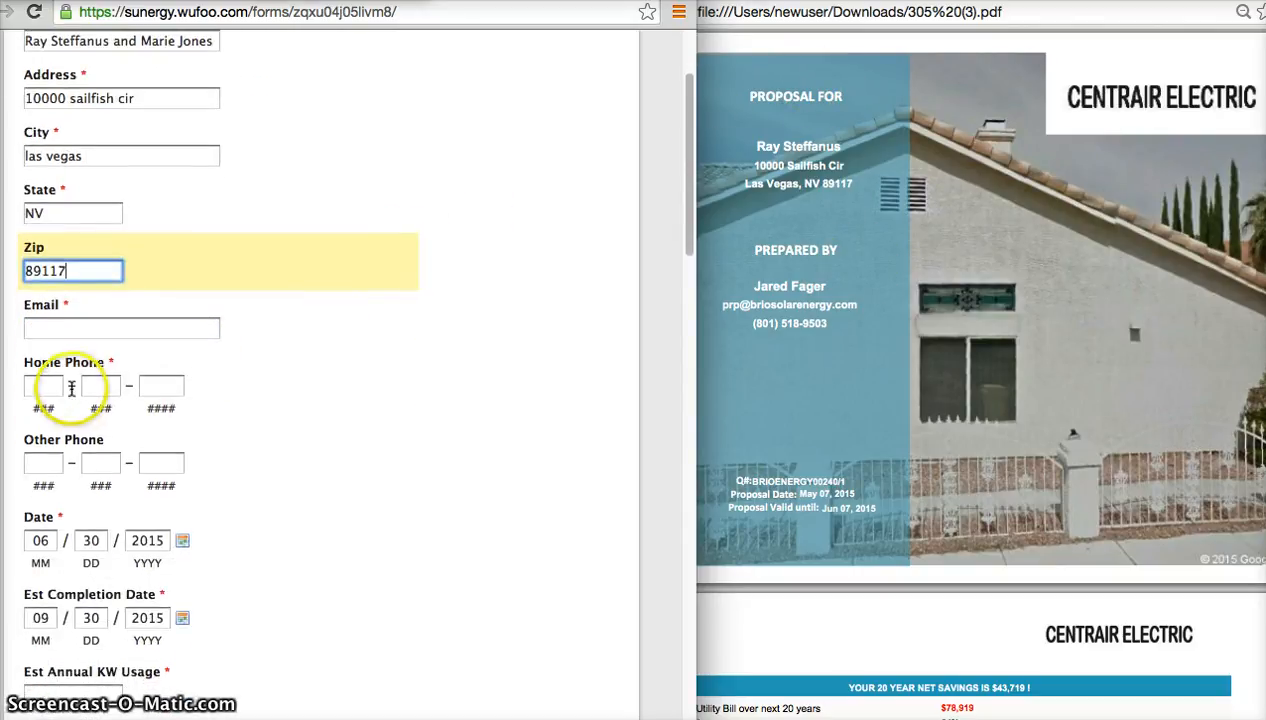
scroll(135, 490, down, 4)
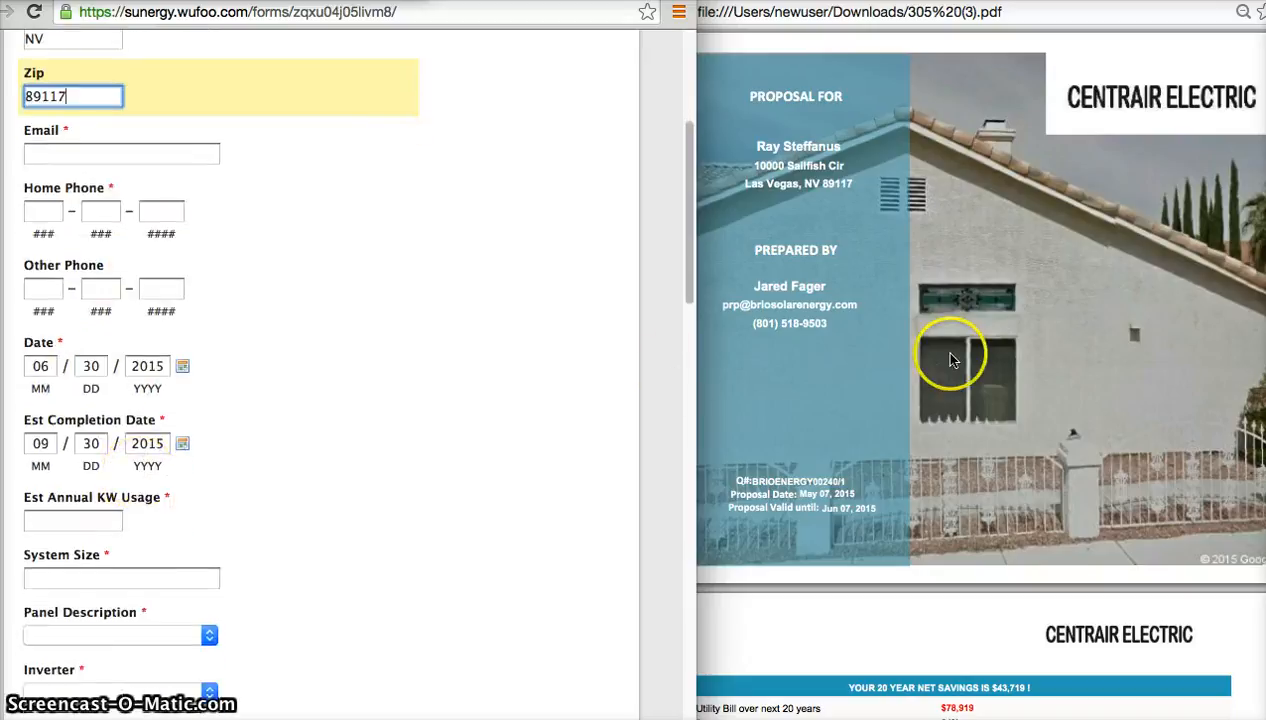
scroll(952, 360, down, 10)
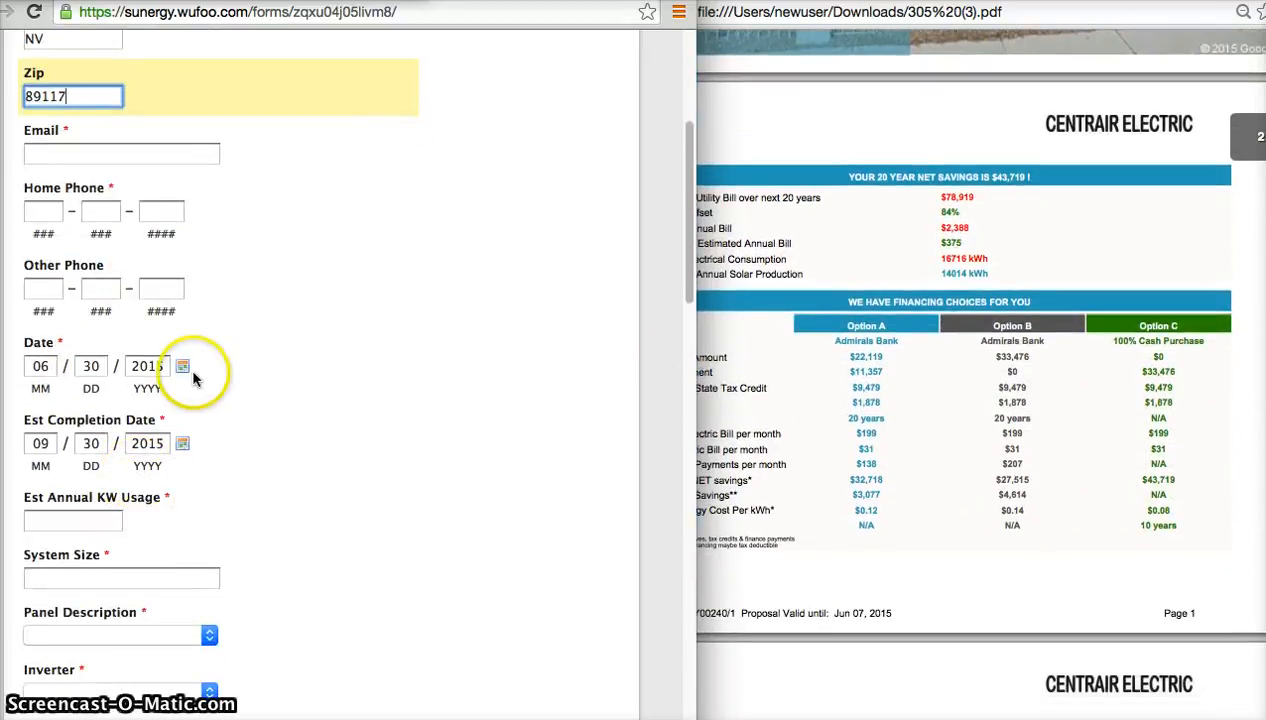
scroll(190, 378, down, 4)
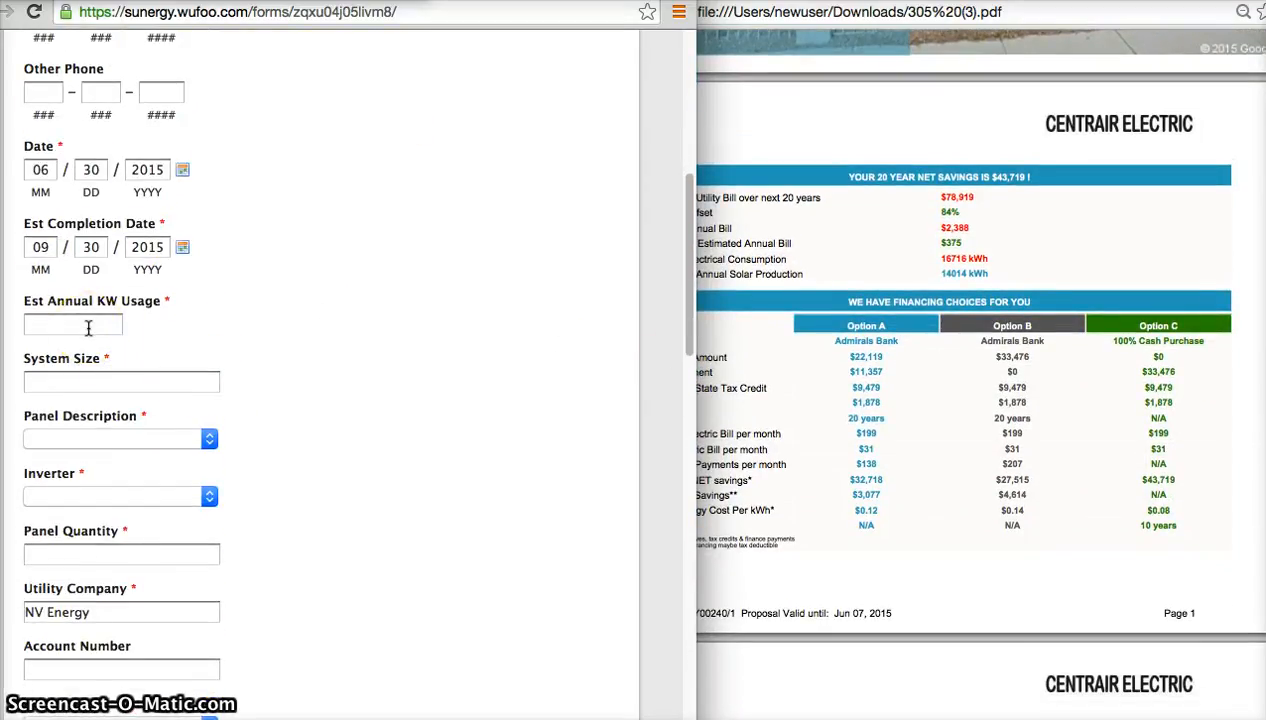
click(922, 289)
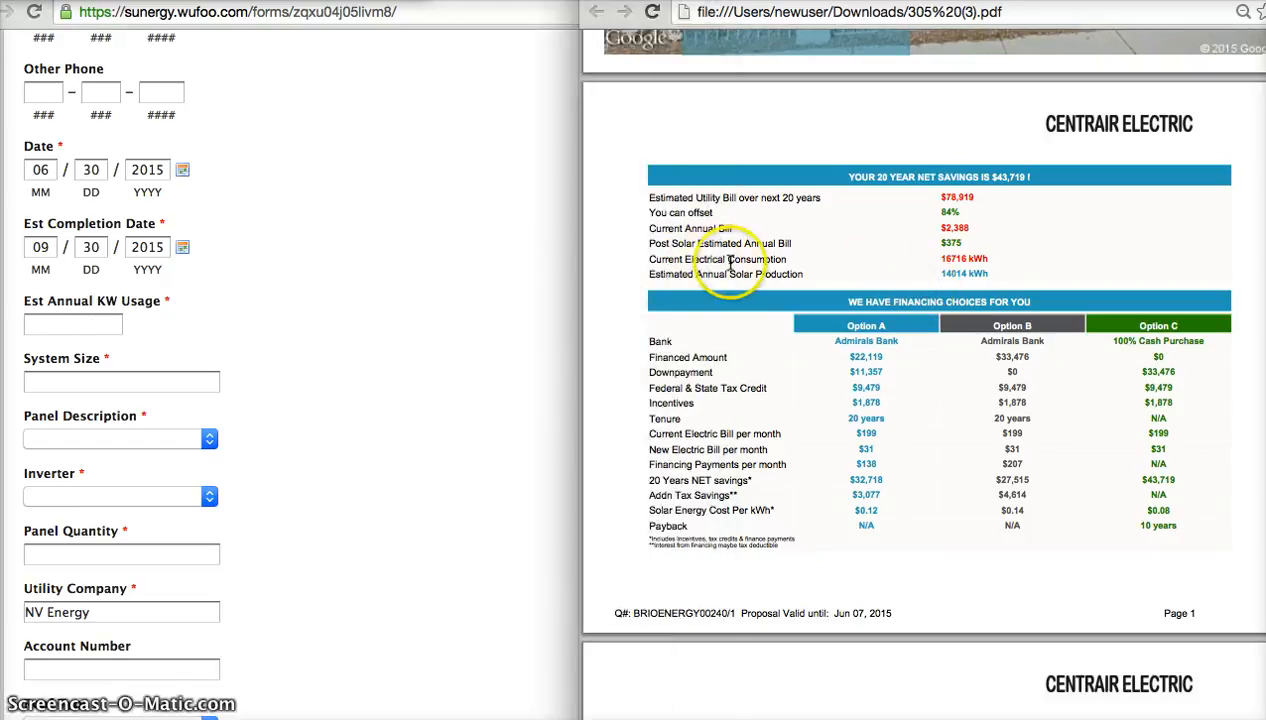
drag(989, 258, 929, 258)
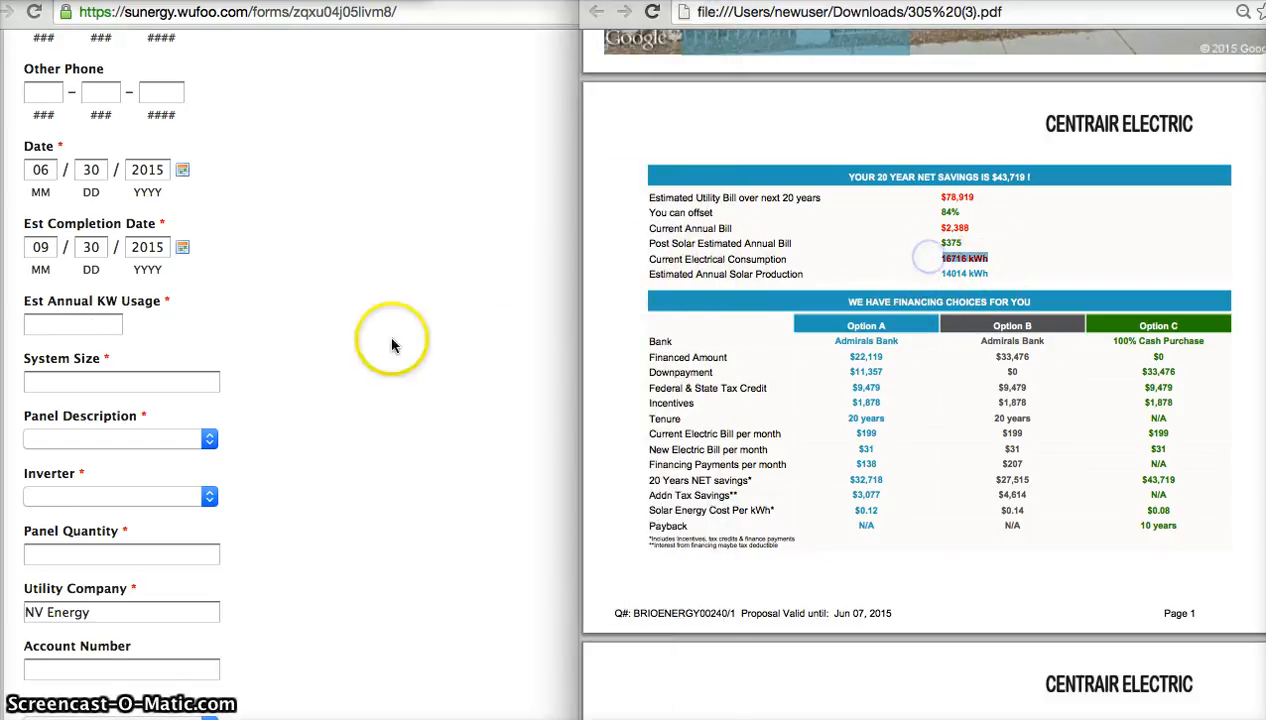
click(75, 326)
click(76, 326)
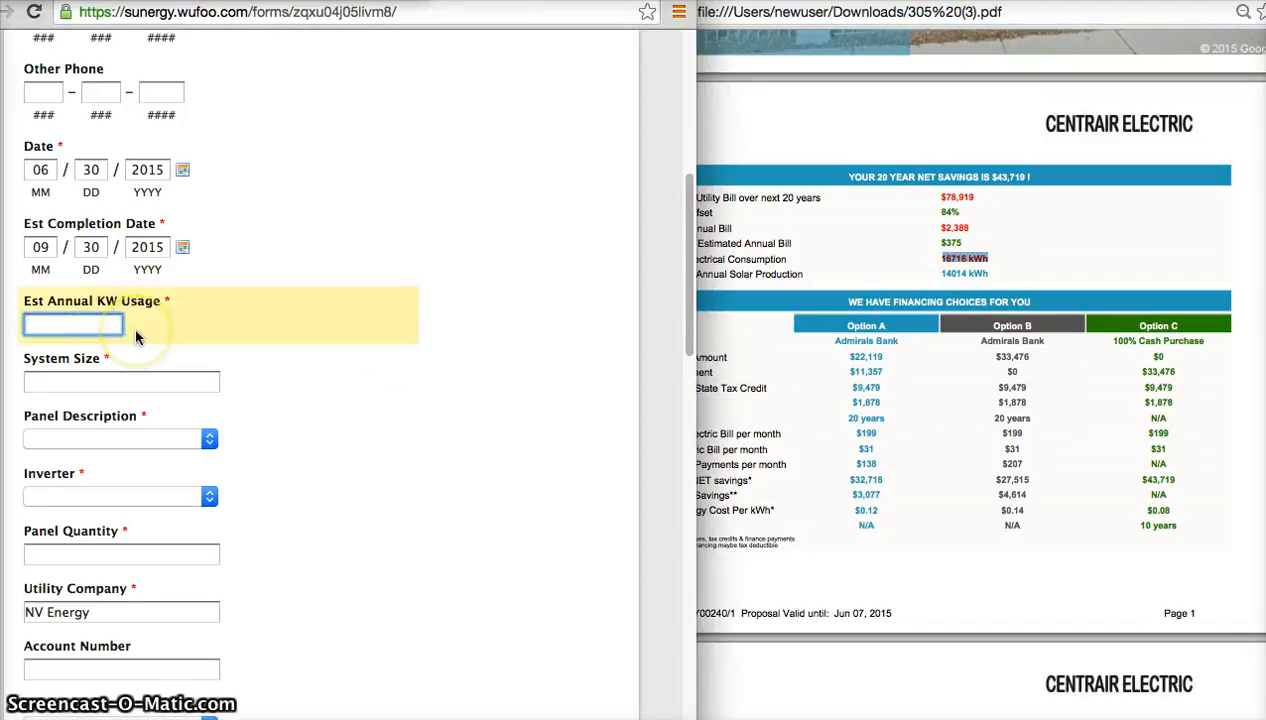
text(17)
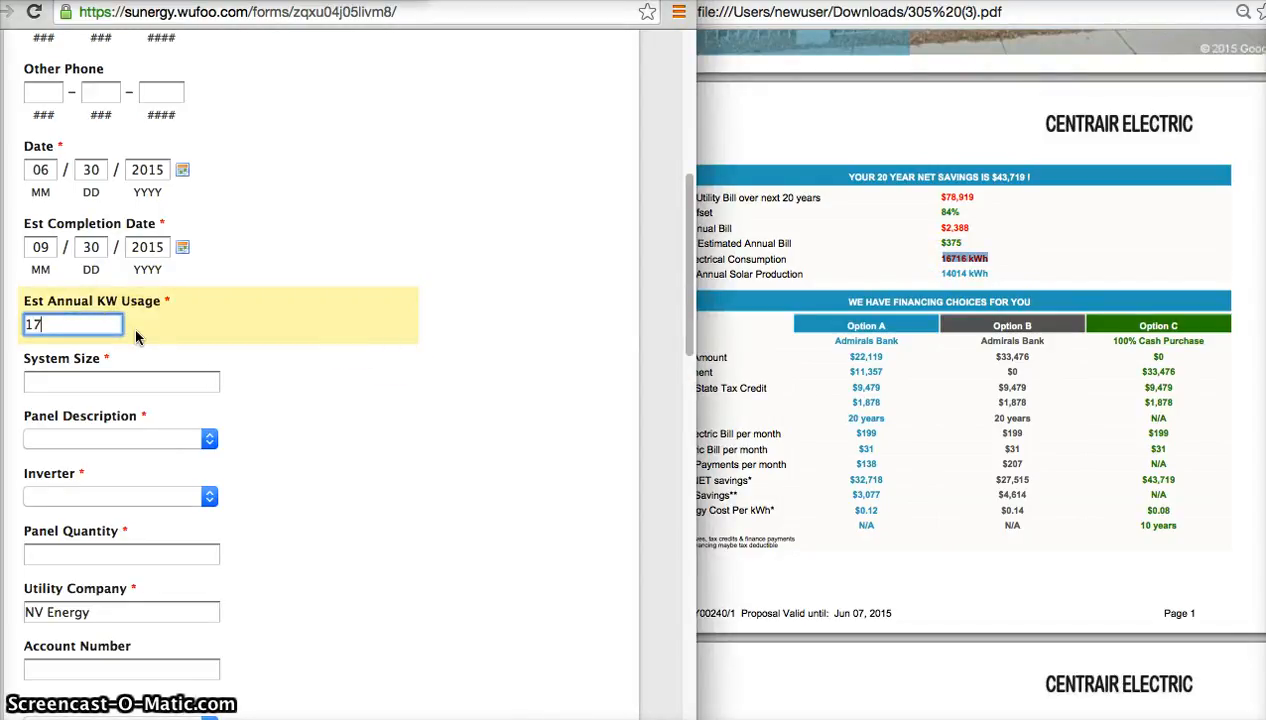
text(6716)
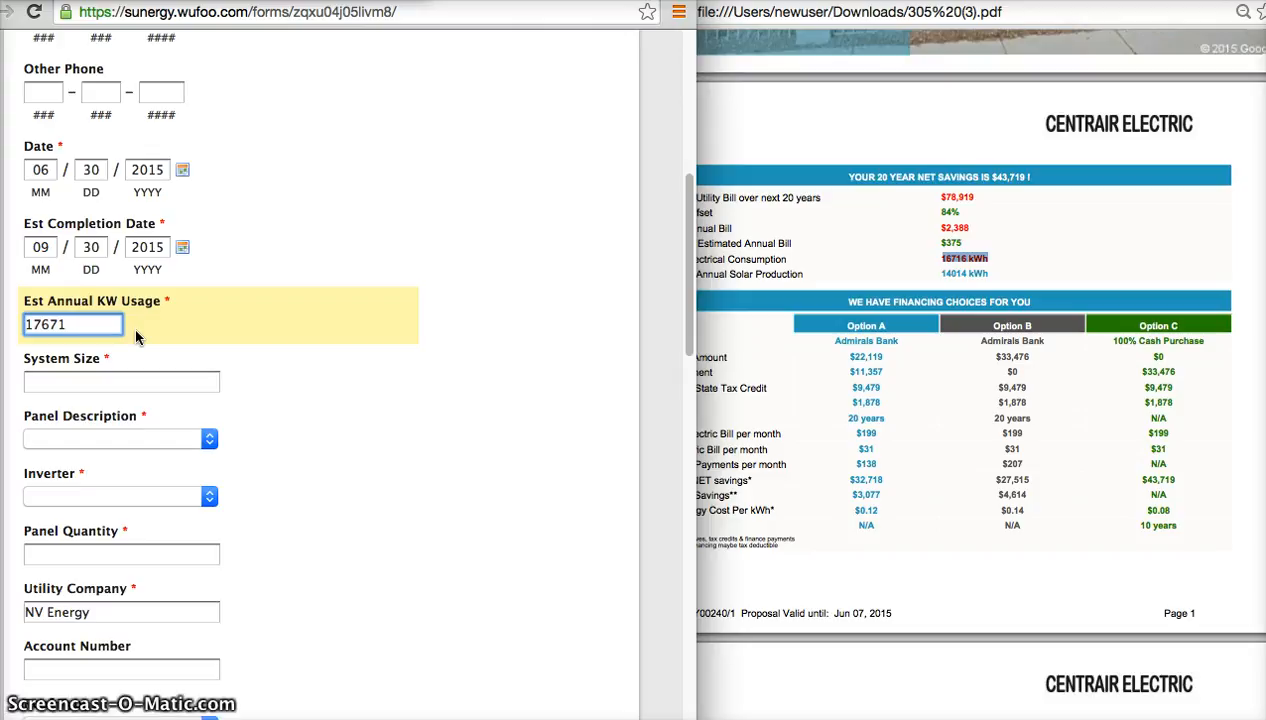
key(Left)
key(Left)
key(Left)
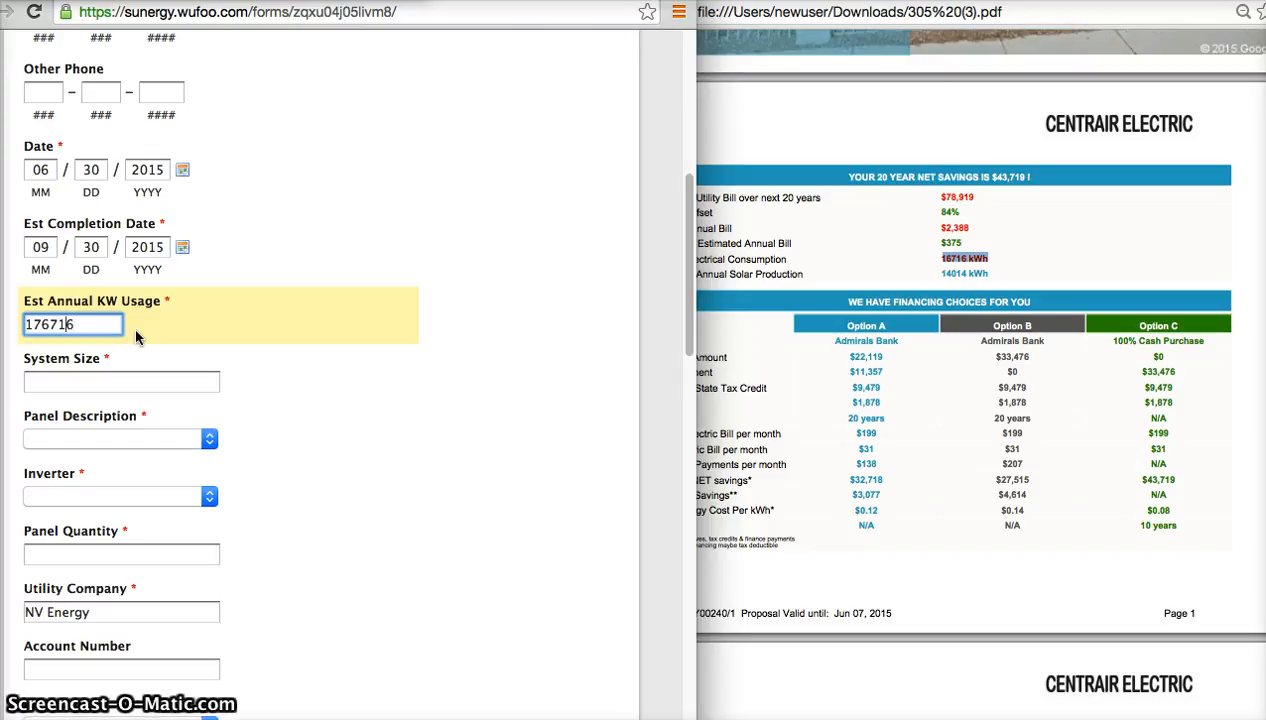
key(Left)
key(BackSpace)
key(Tab)
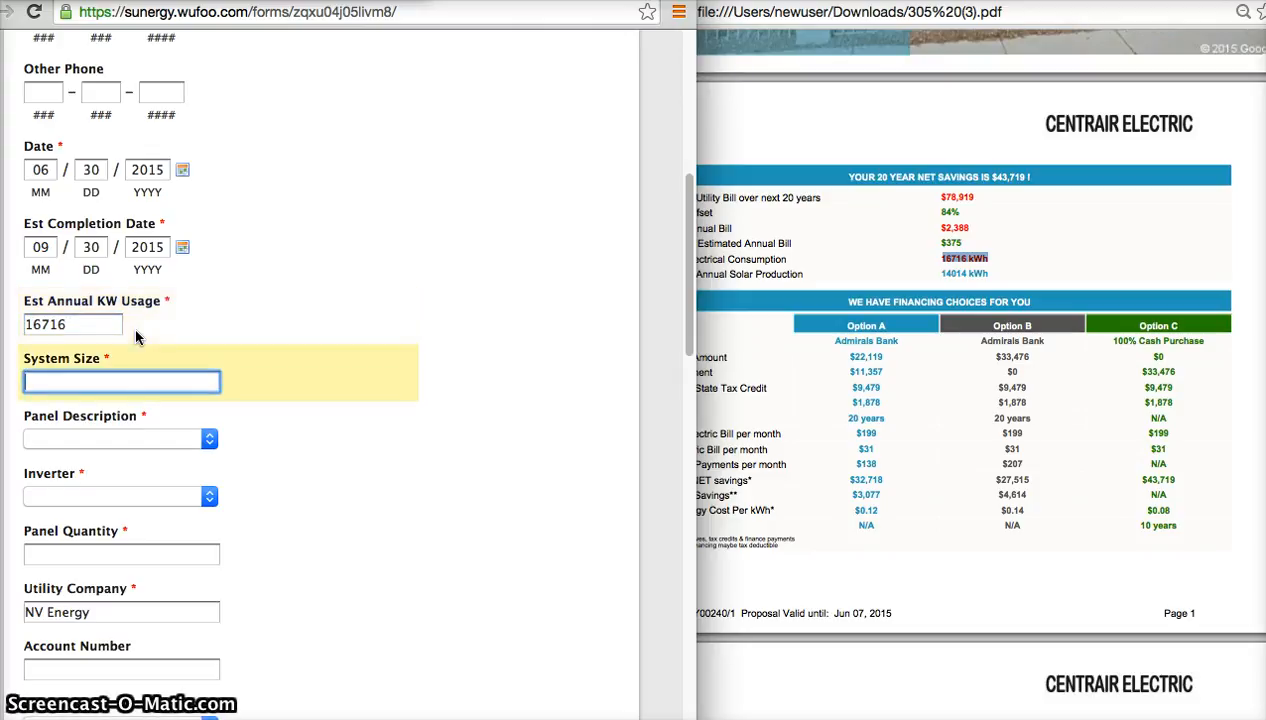
Find the proposed system size in the proposal's panel layout section and enter 8.54 as the System Size.
scroll(735, 470, down, 5)
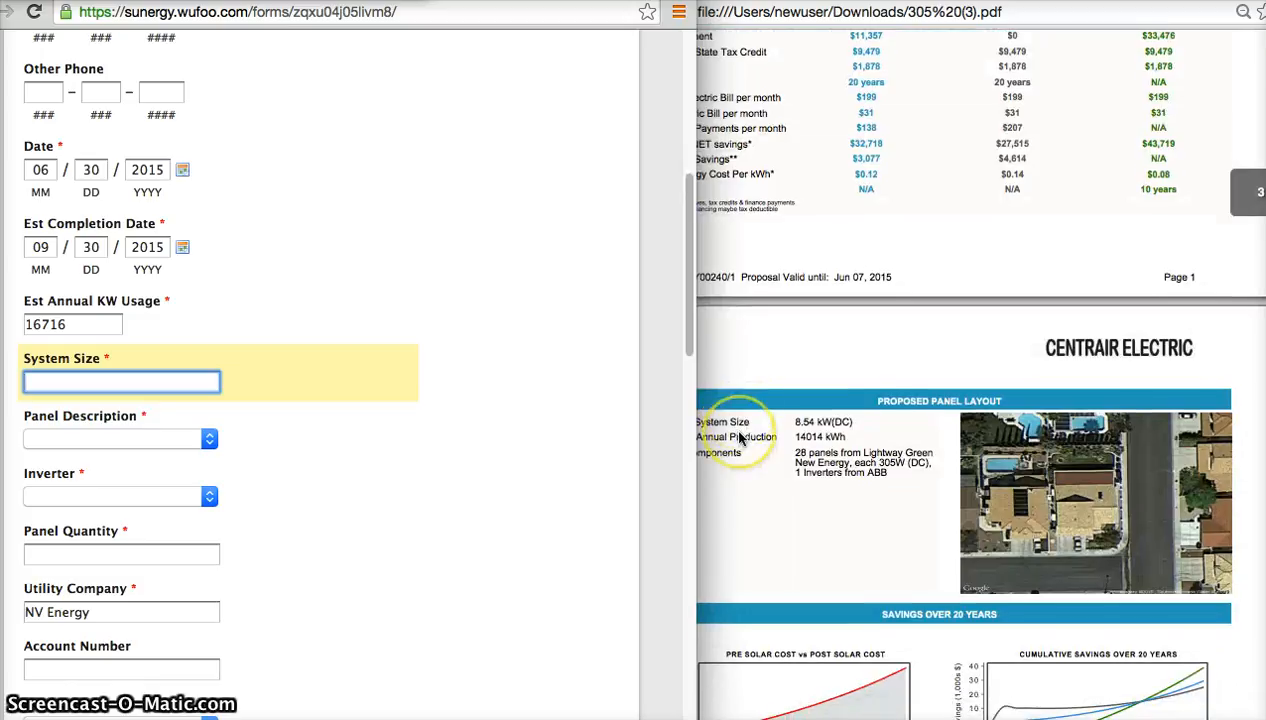
mouse_move(797, 422)
mouse_down()
mouse_move(848, 420)
mouse_move(783, 418)
mouse_up()
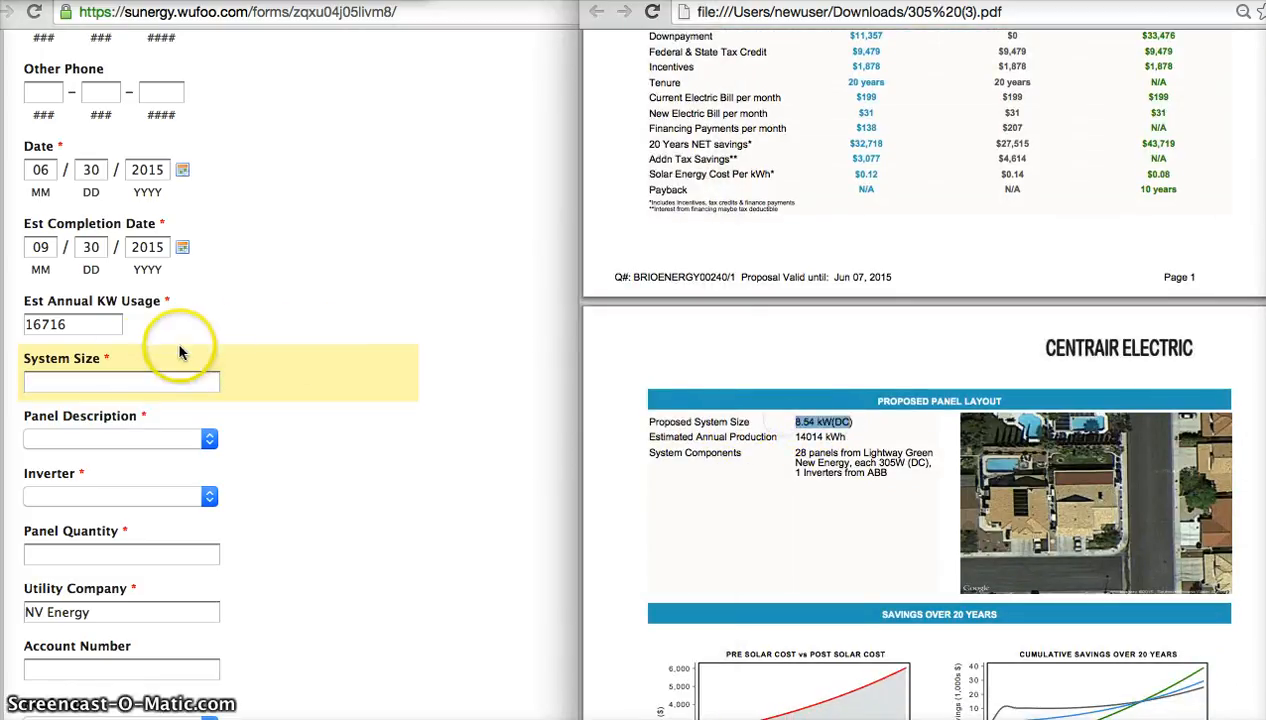
click(122, 376)
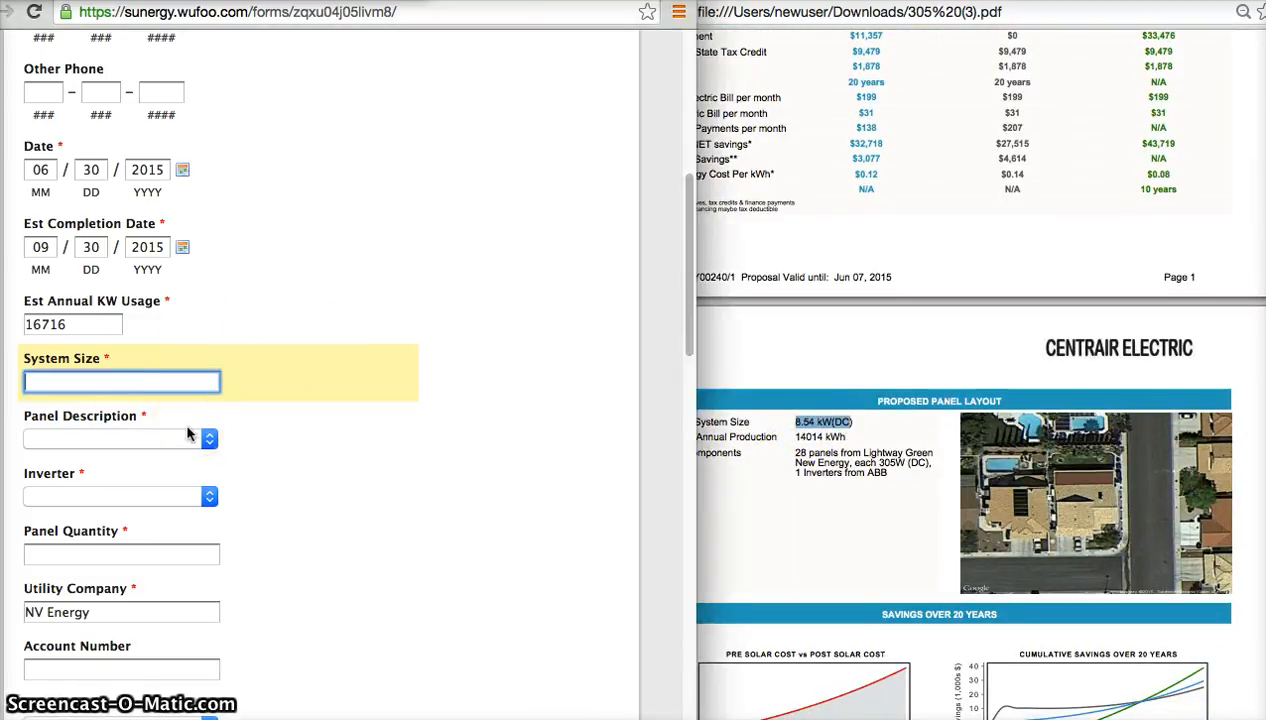
text(8.54)
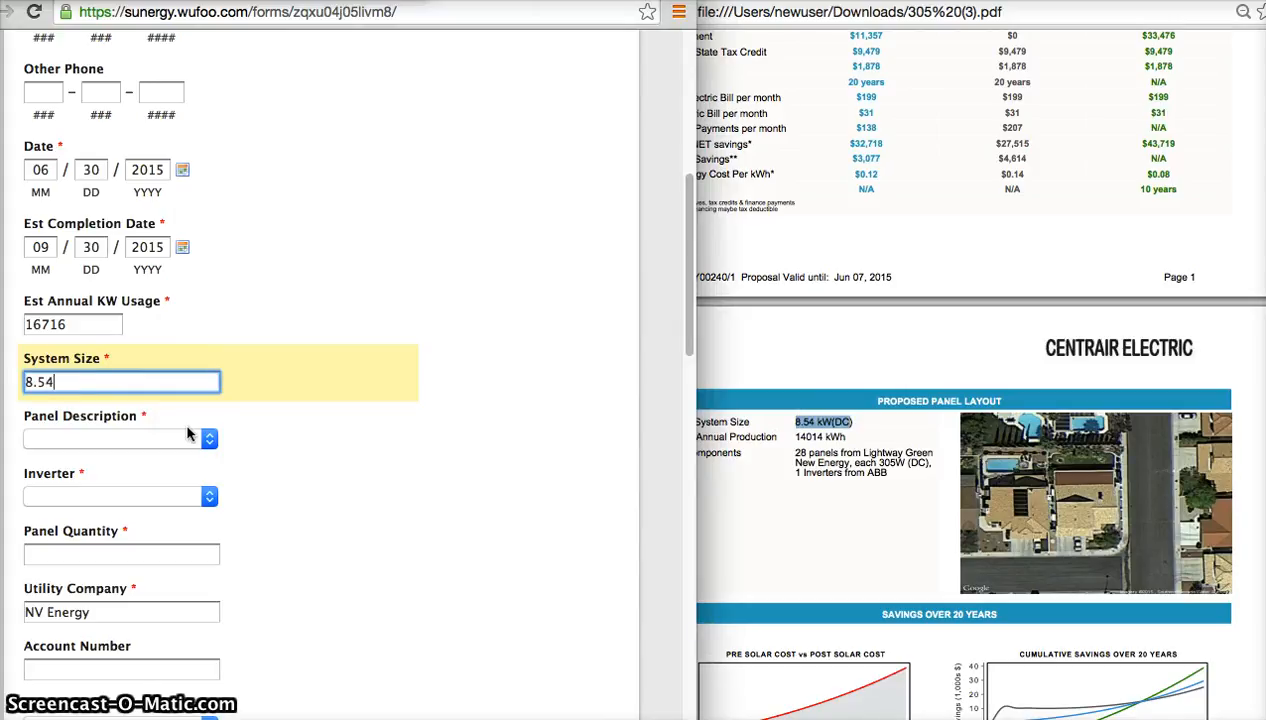
key(Tab)
Set the Panel Description to Lightway 305, matching the panels listed in the proposal's system components.
click(196, 445)
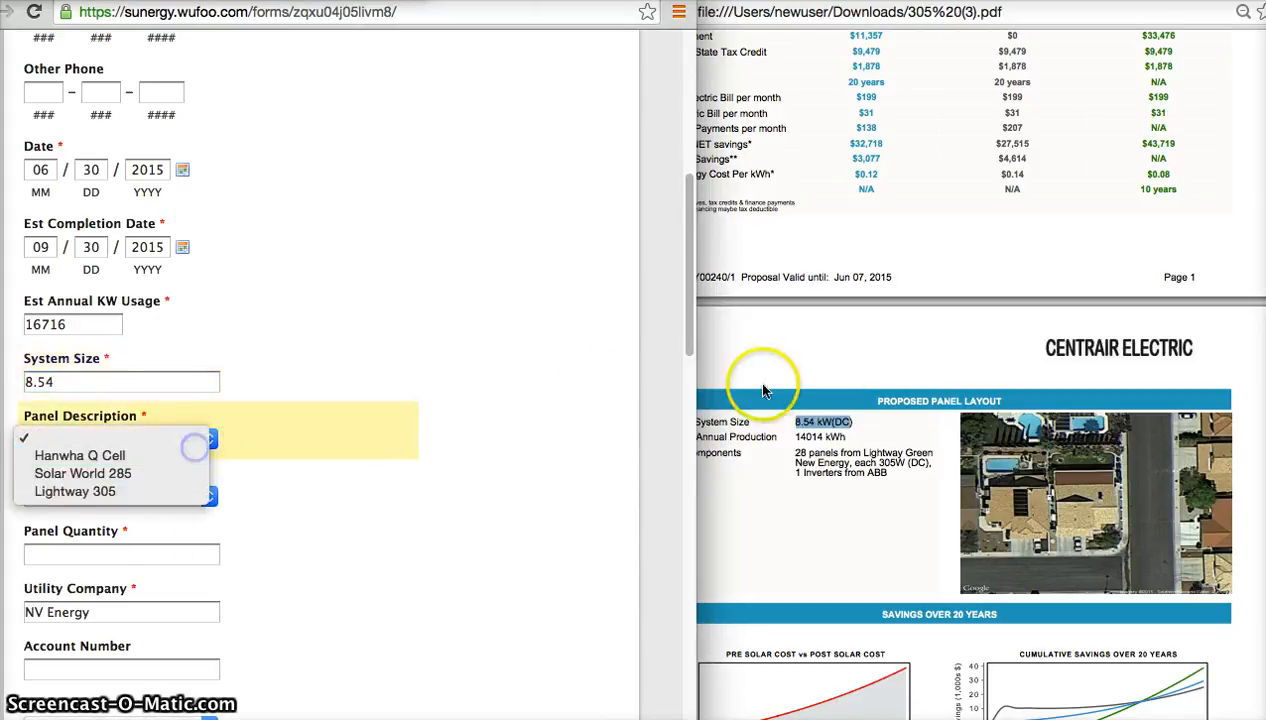
click(855, 458)
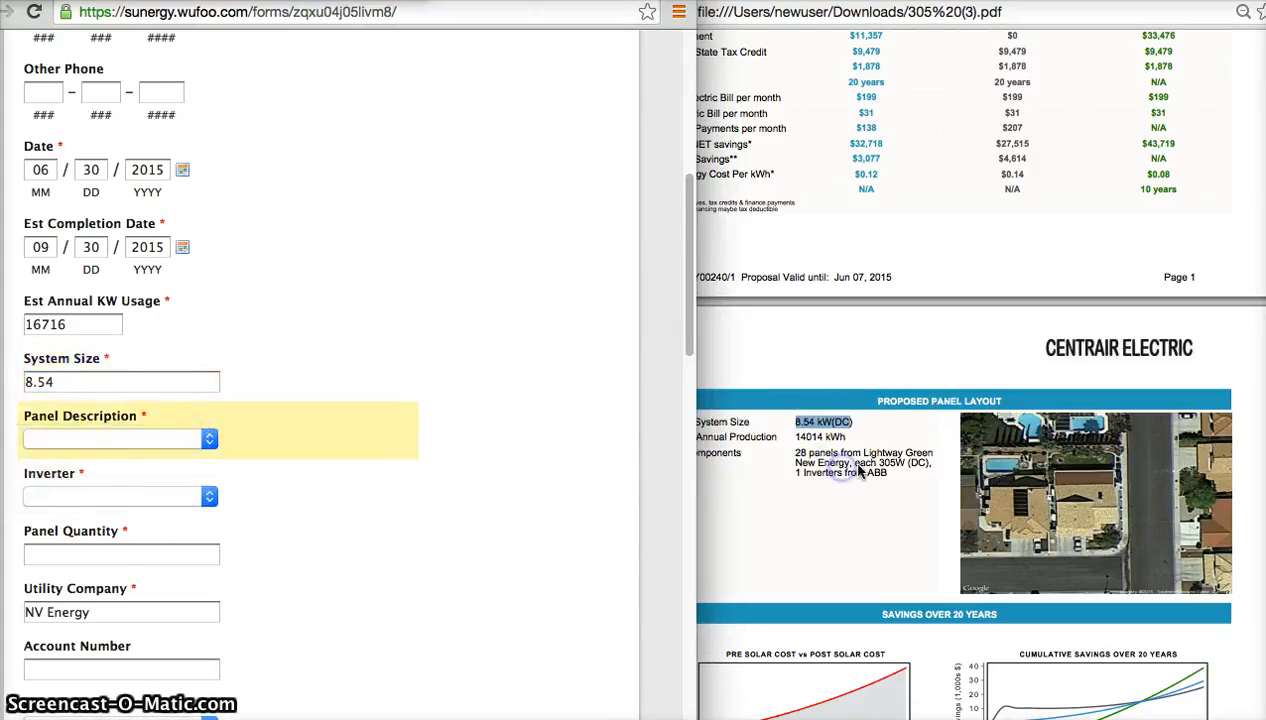
click(198, 444)
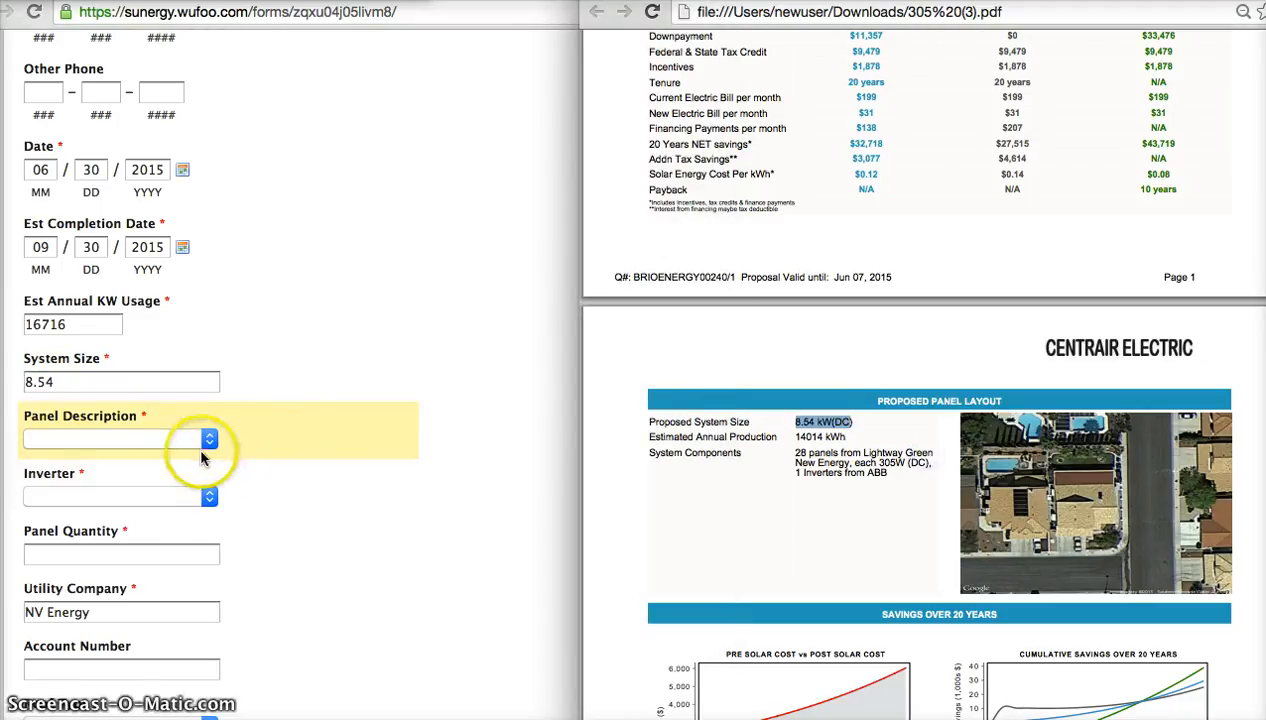
click(165, 438)
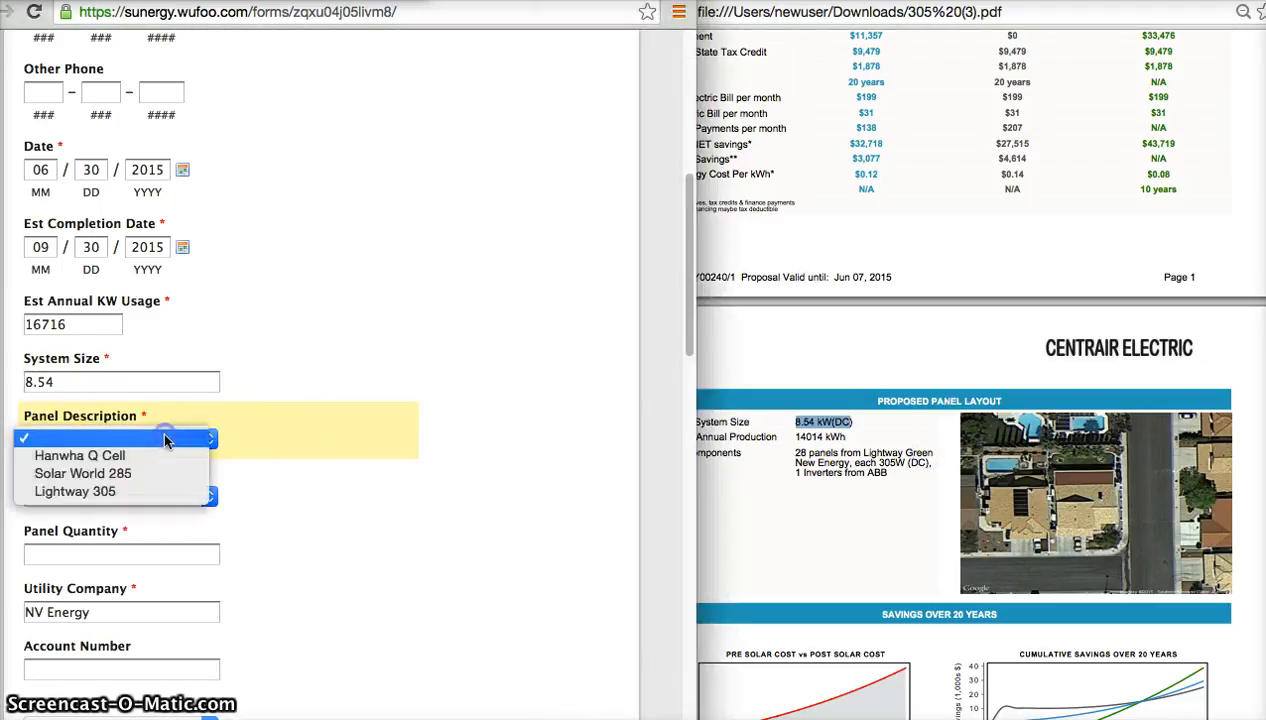
click(150, 490)
Compare the available Inverter options with the inverter brand listed in the proposal's system components.
click(150, 495)
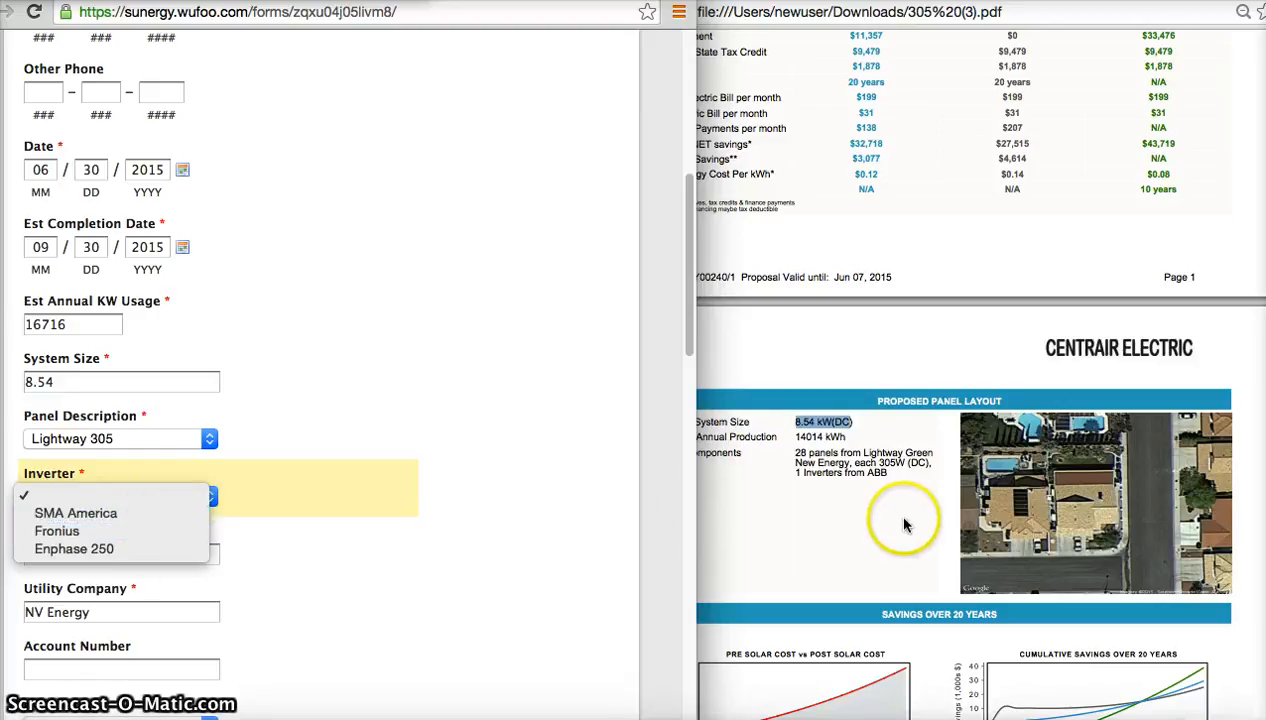
click(878, 492)
double_click(870, 473)
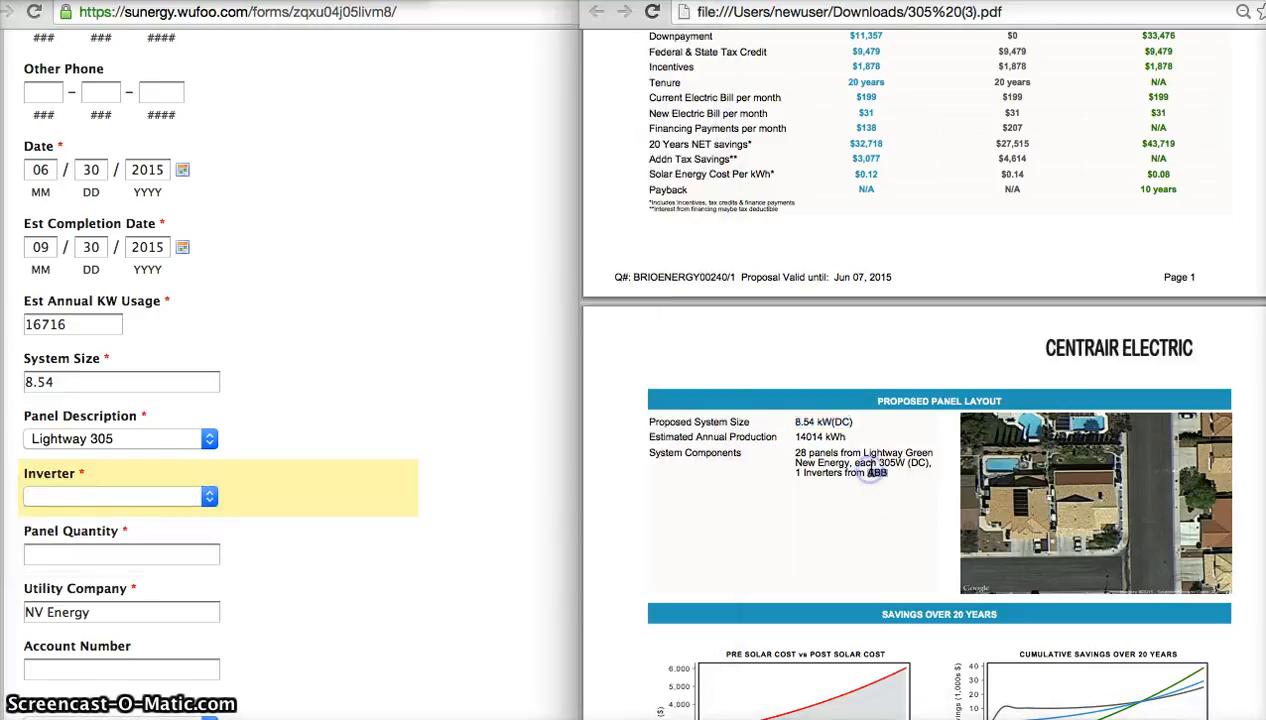
click(184, 482)
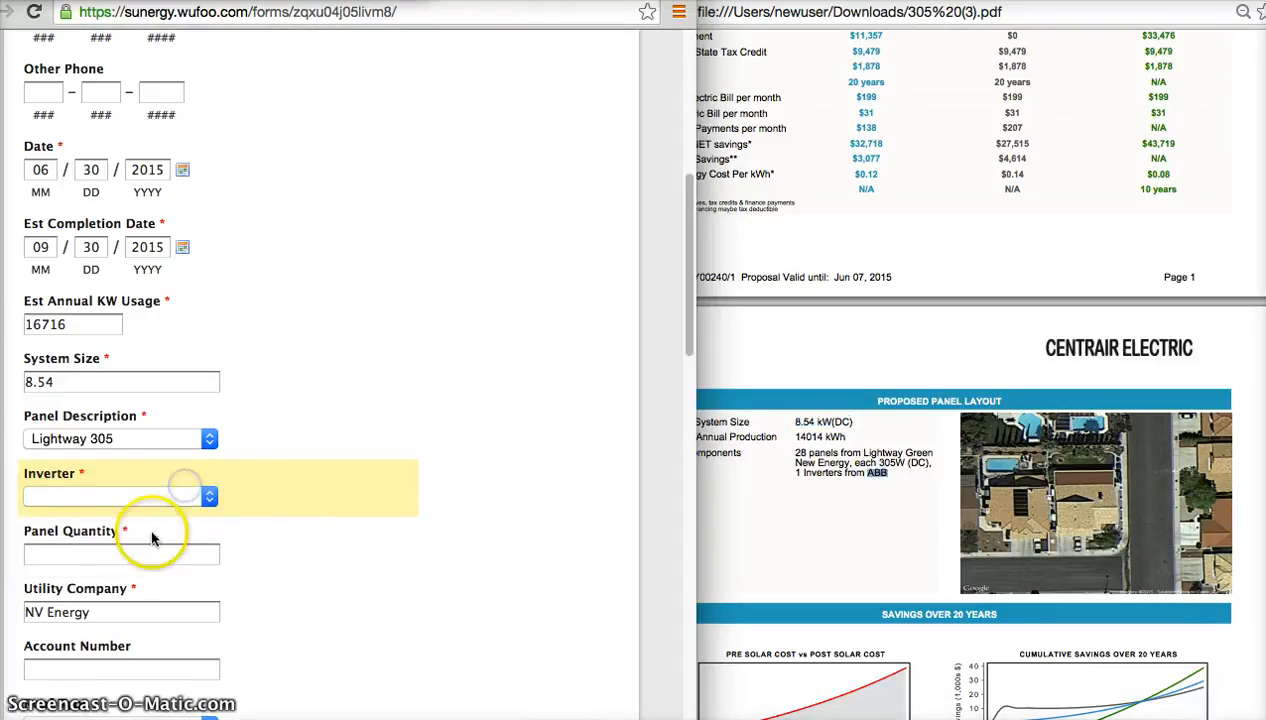
Look up the number of panels in the proposal's system components and set the Panel Quantity to 28.
click(133, 553)
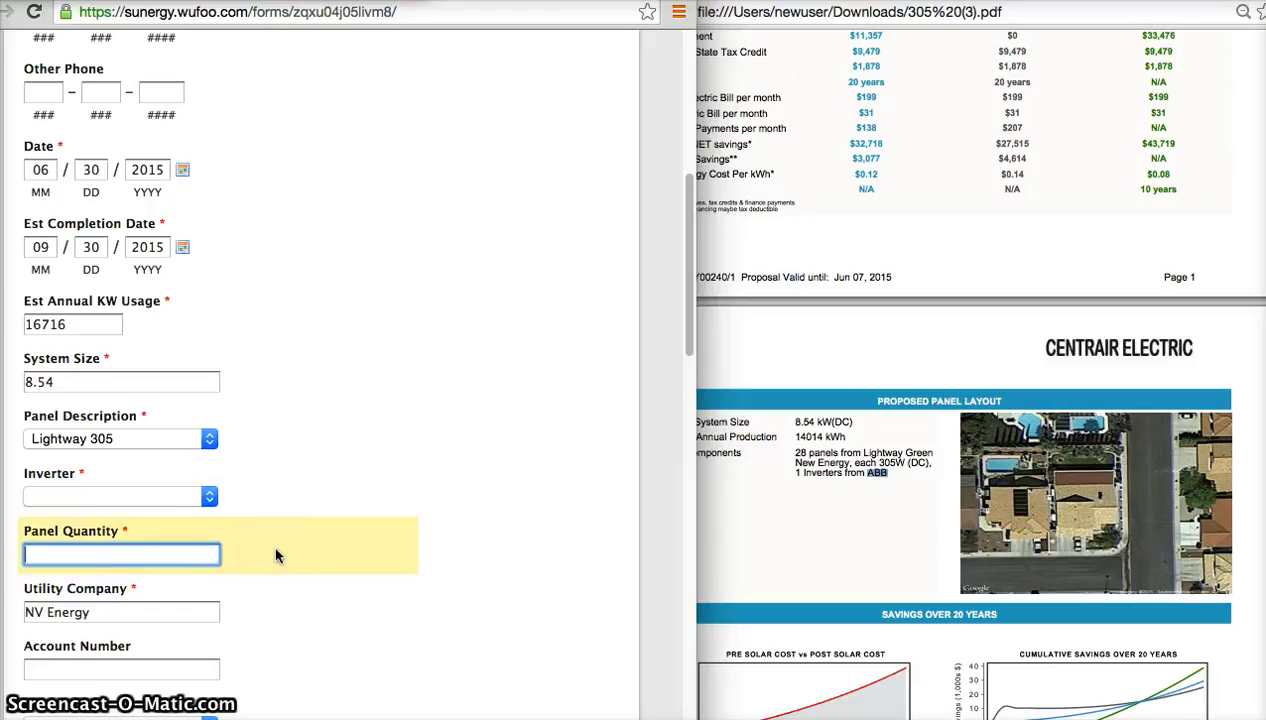
click(805, 460)
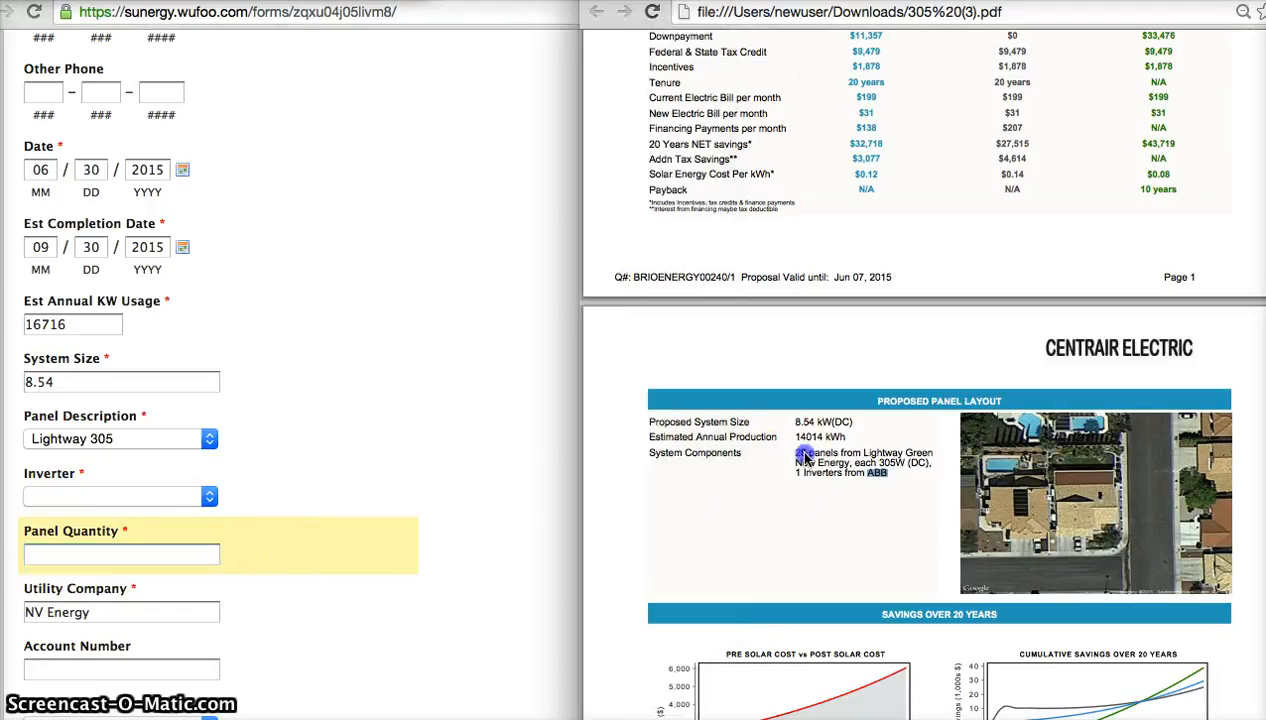
drag(830, 452, 797, 438)
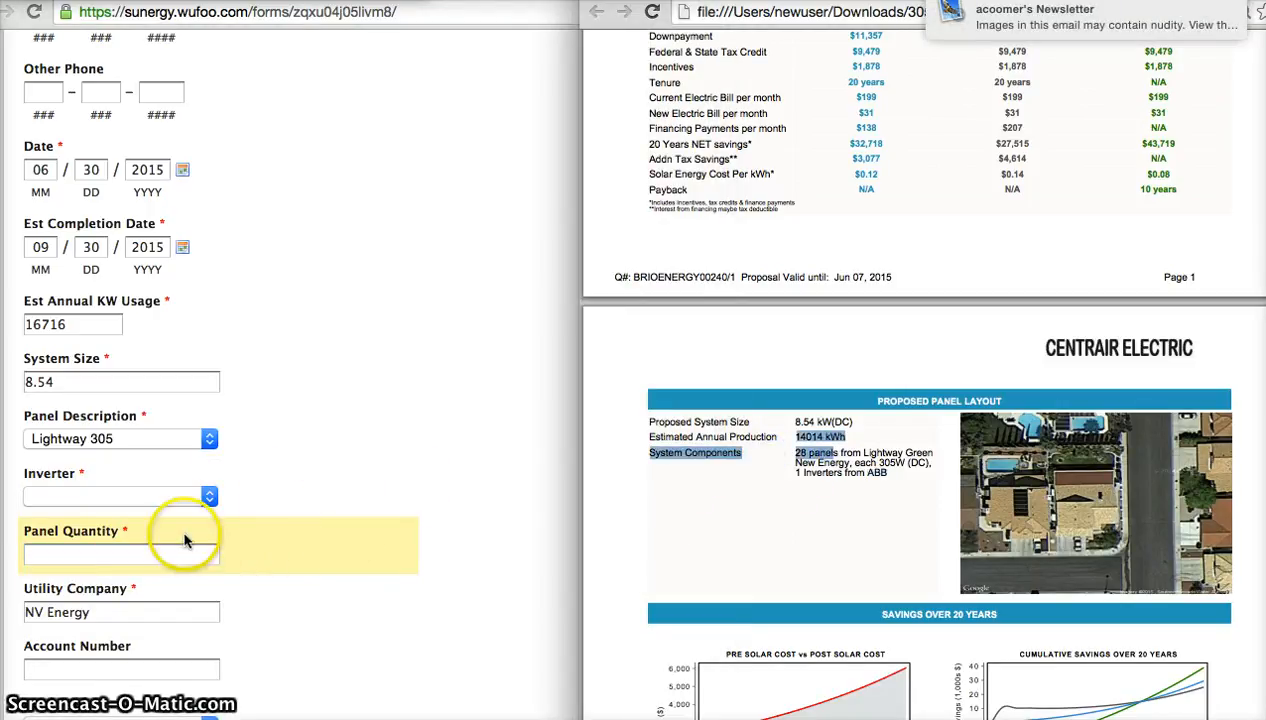
click(101, 553)
text(28)
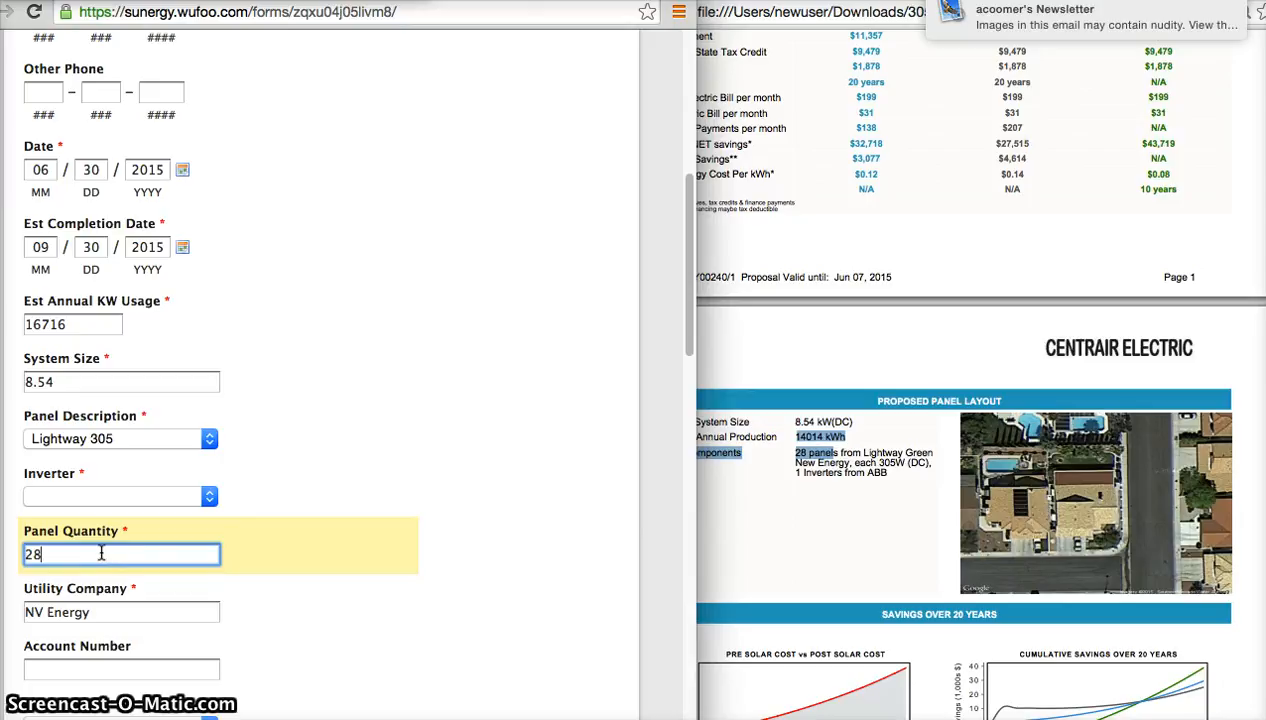
Enter the customer's utility account number in the Account Number field.
key(Tab)
scroll(105, 553, down, 5)
key(Tab)
click(162, 465)
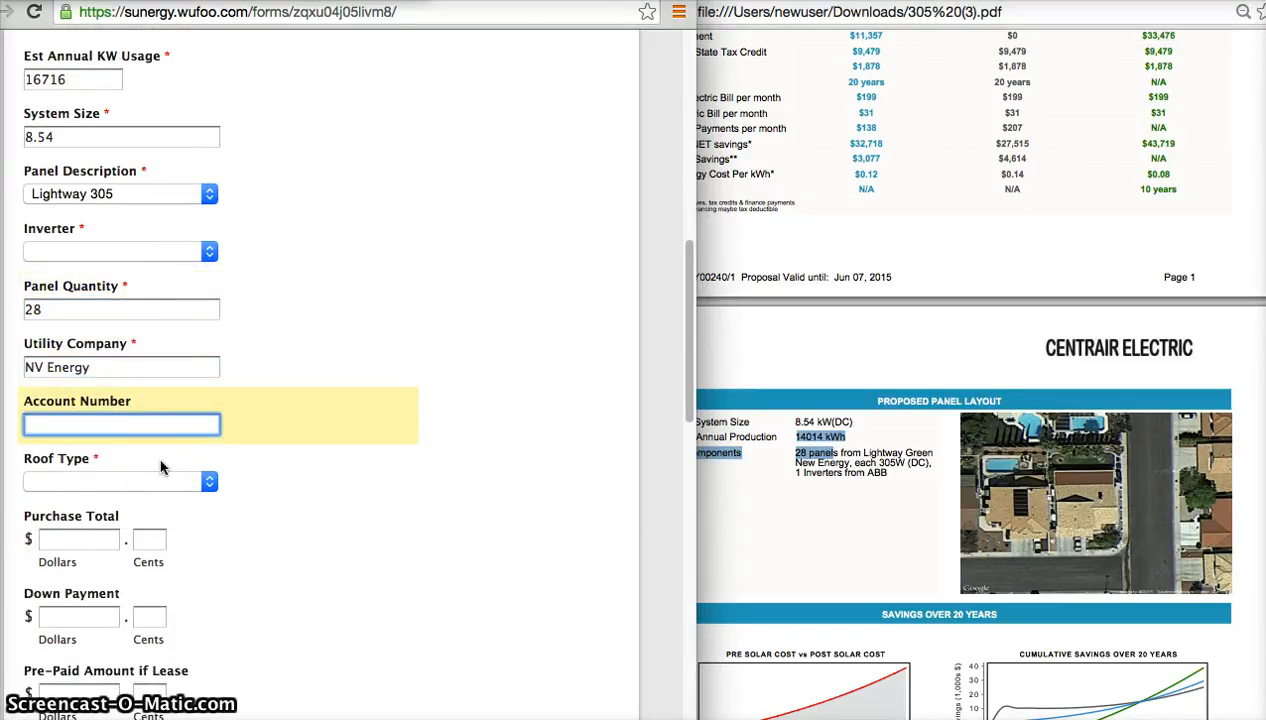
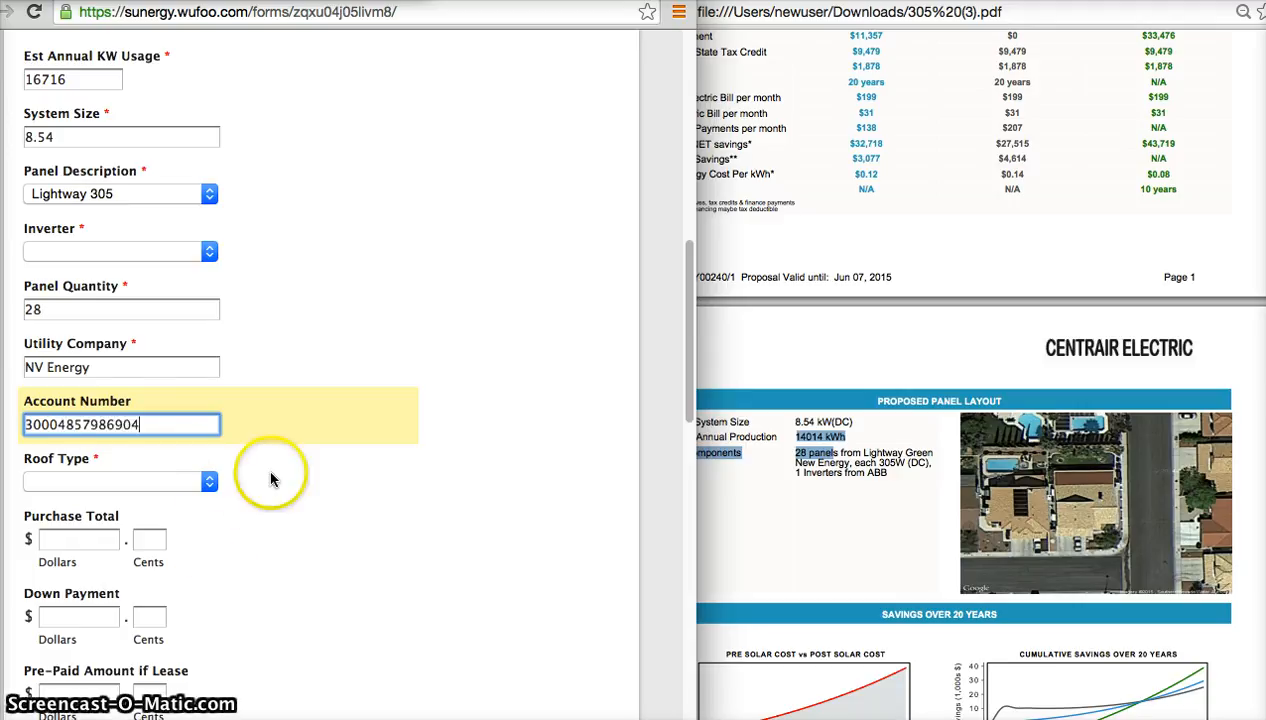
Set the Roof Type to Tile.
click(172, 483)
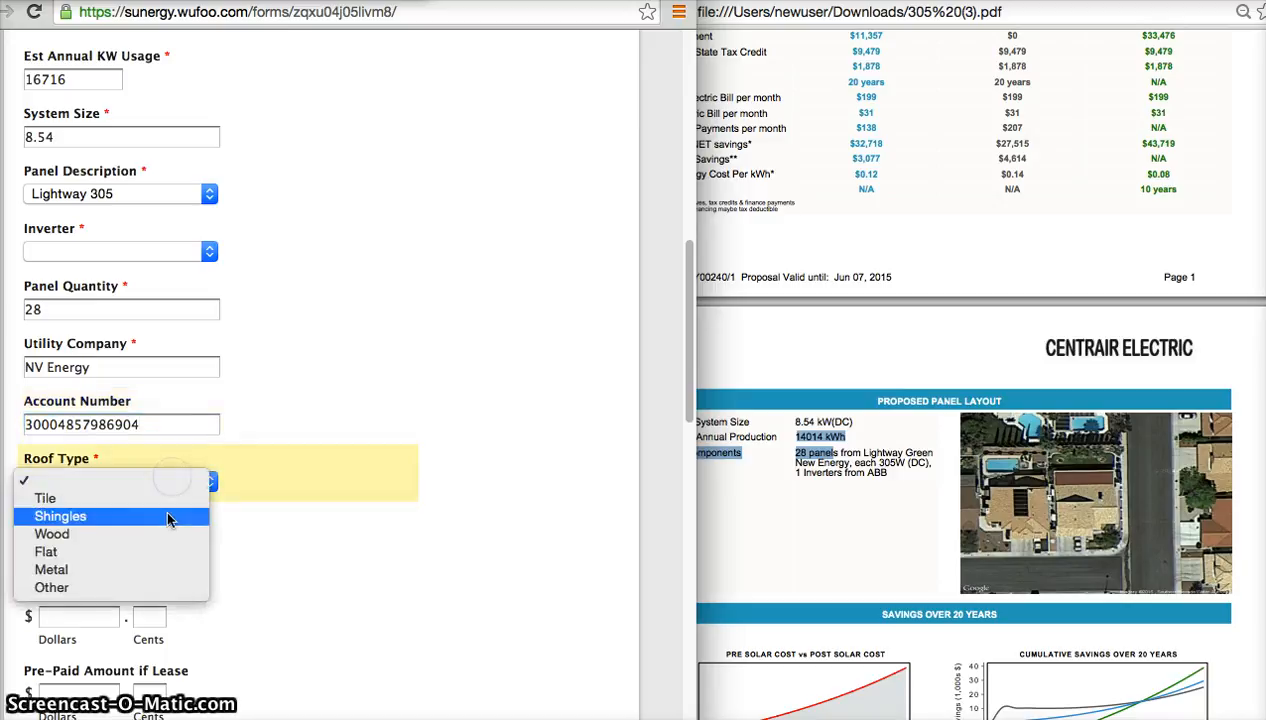
click(155, 518)
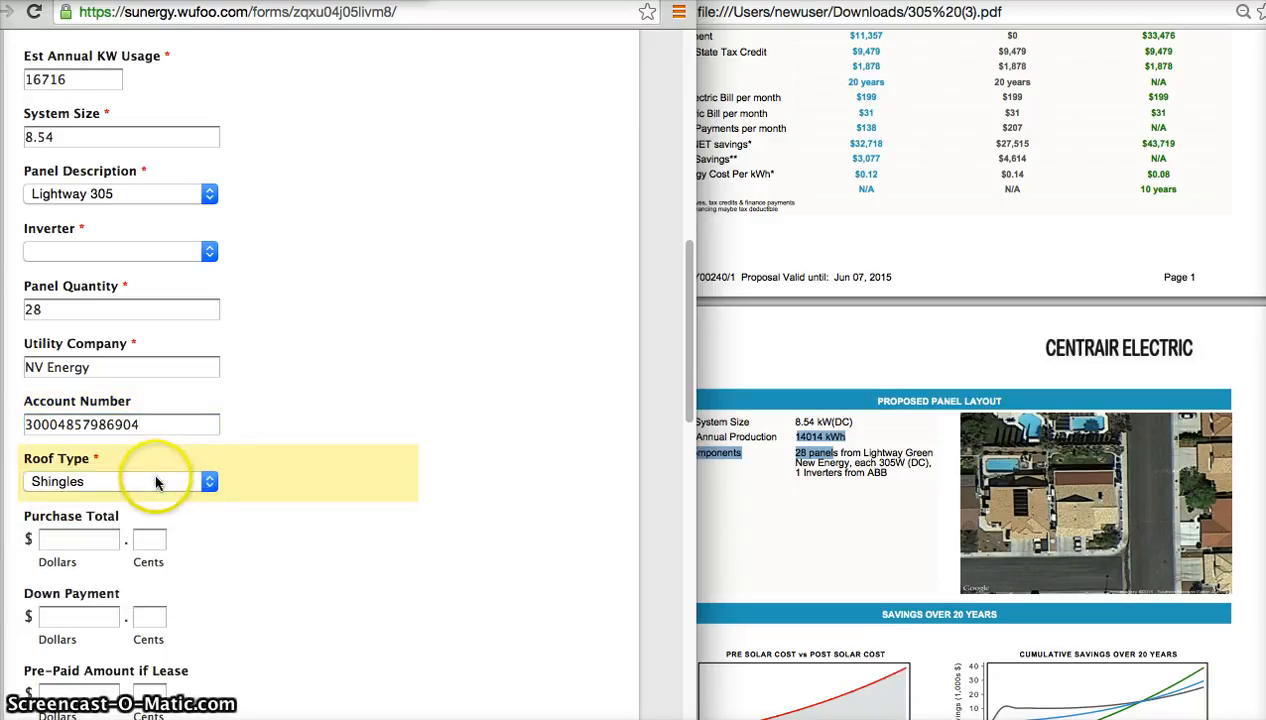
click(155, 476)
click(148, 463)
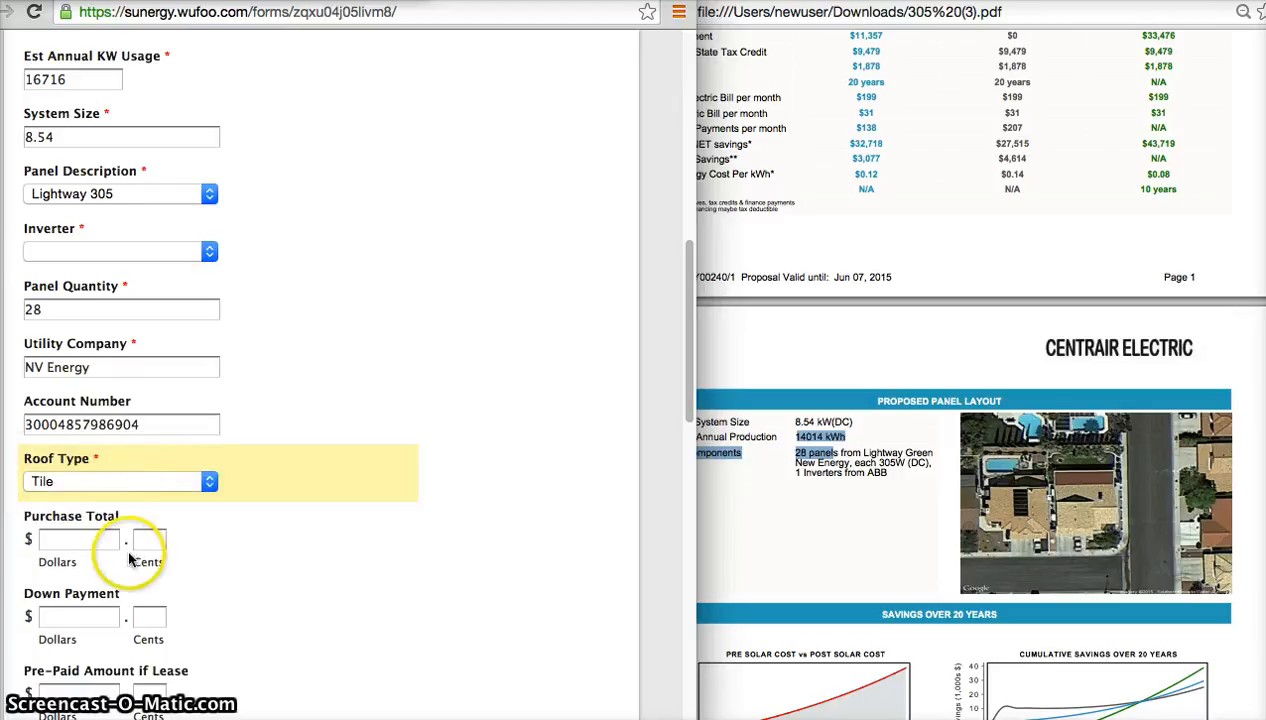
Look up Option B's financed amount in the proposal's financing choices and enter 33476.00 as the Purchase Total.
click(78, 542)
scroll(70, 540, down, 5)
scroll(70, 540, up, 1)
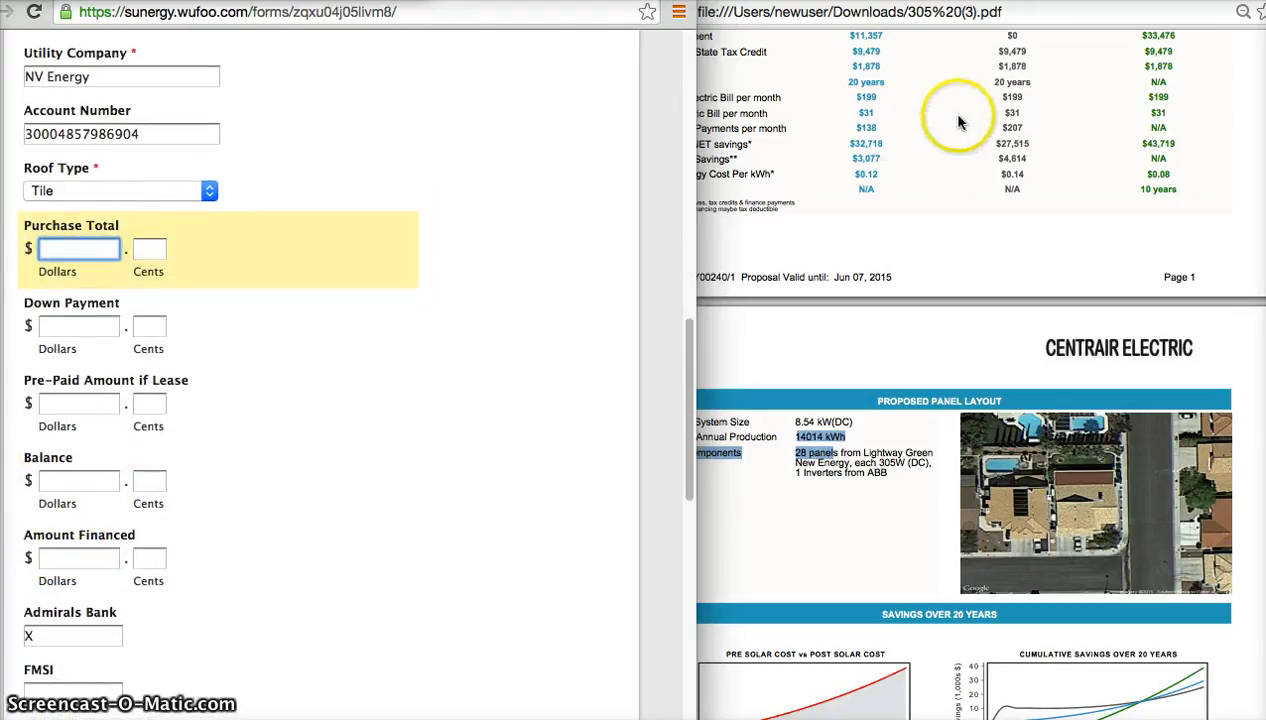
scroll(955, 119, up, 3)
scroll(958, 122, up, 1)
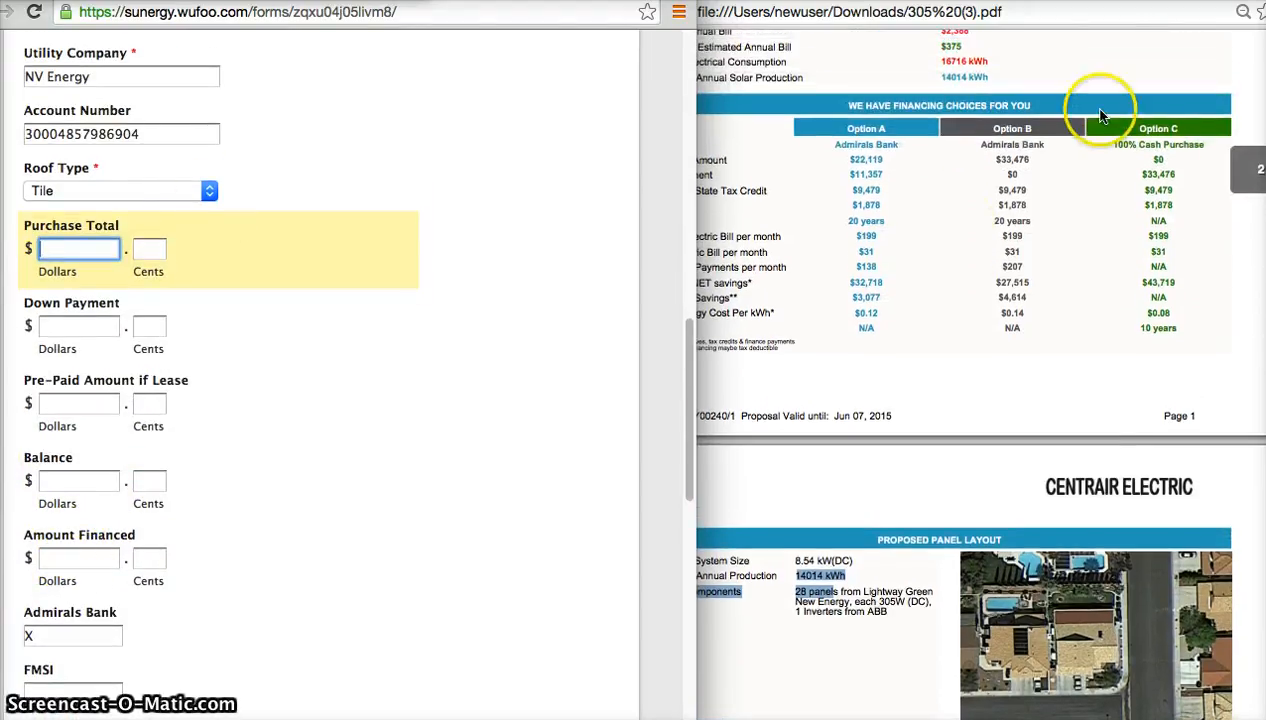
click(1165, 170)
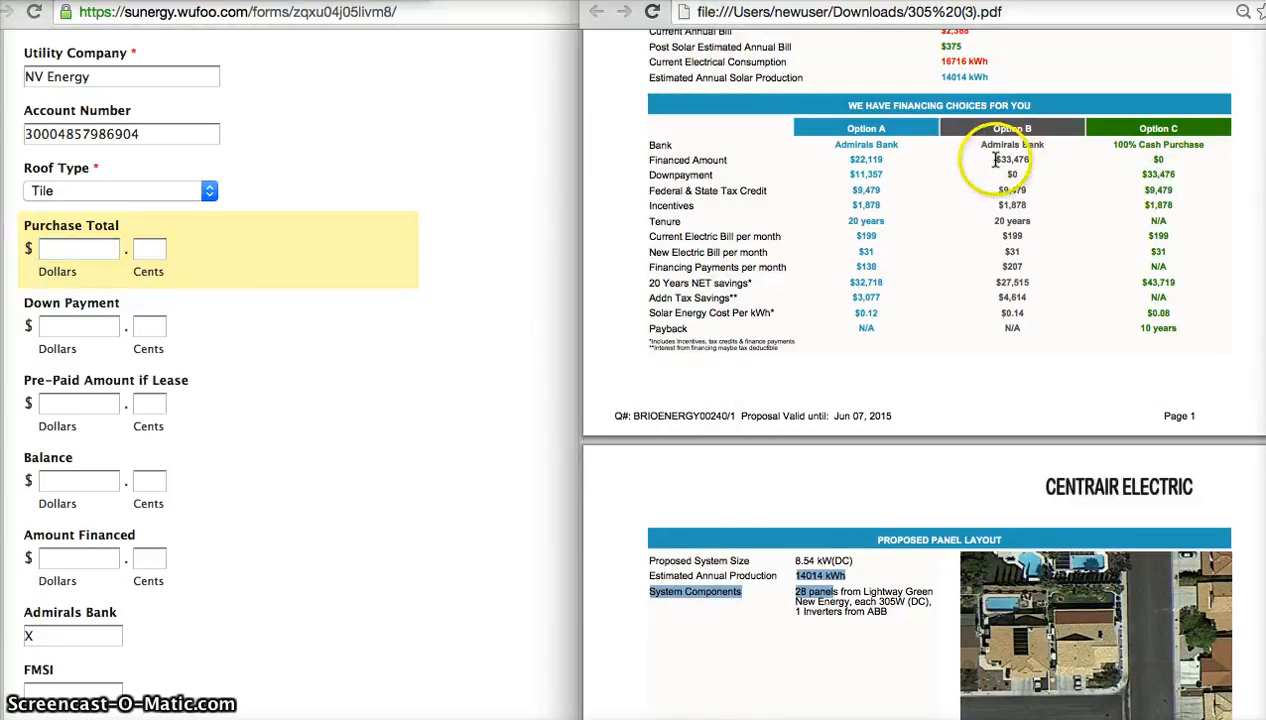
drag(996, 160, 1037, 162)
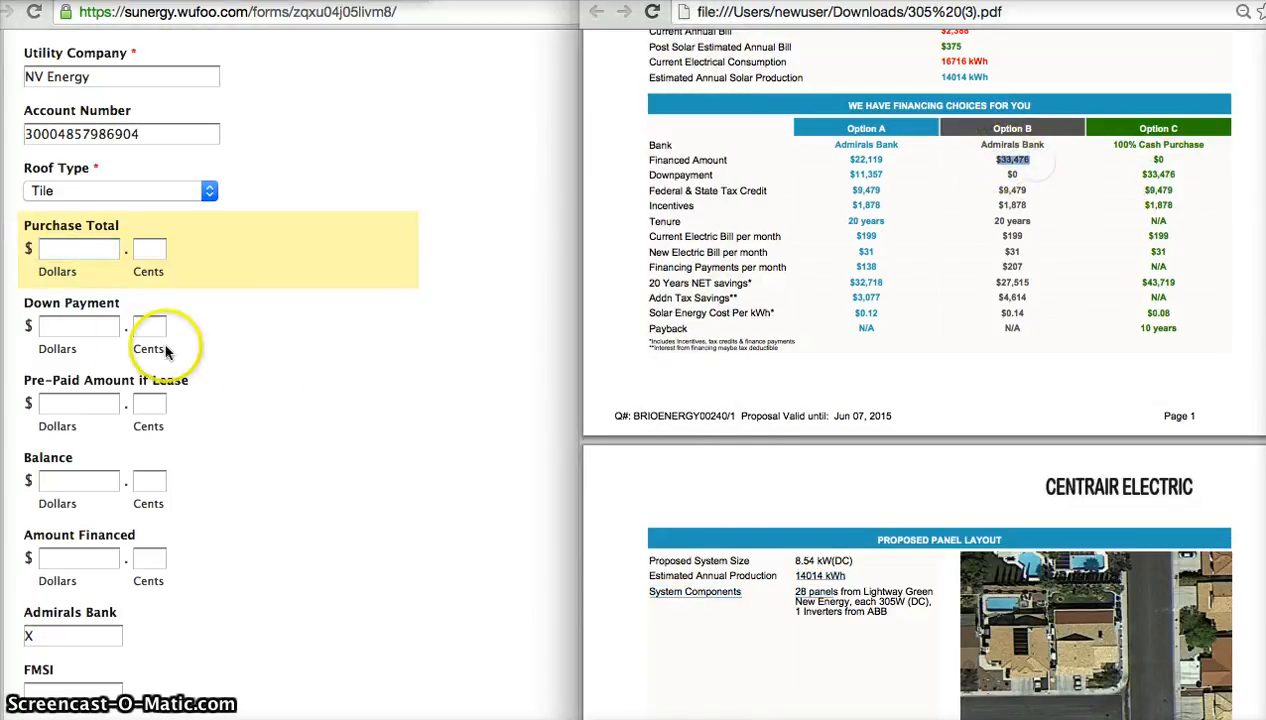
click(97, 327)
click(62, 251)
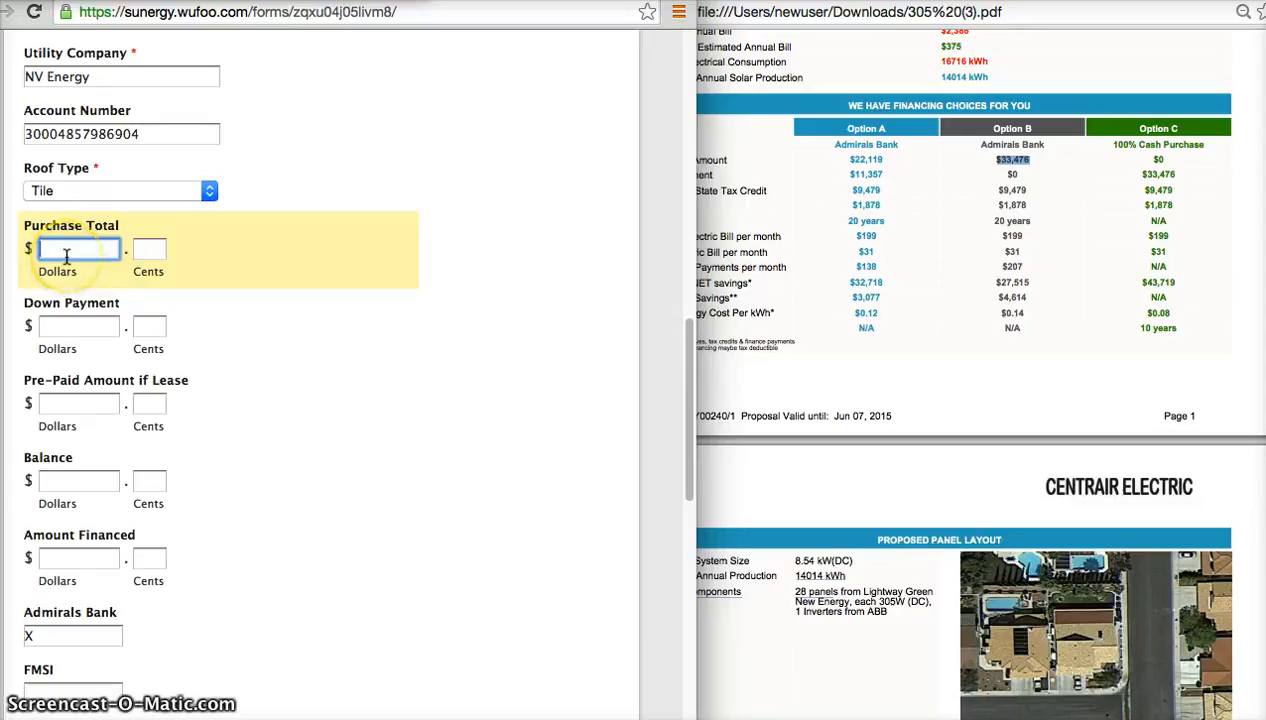
text(33)
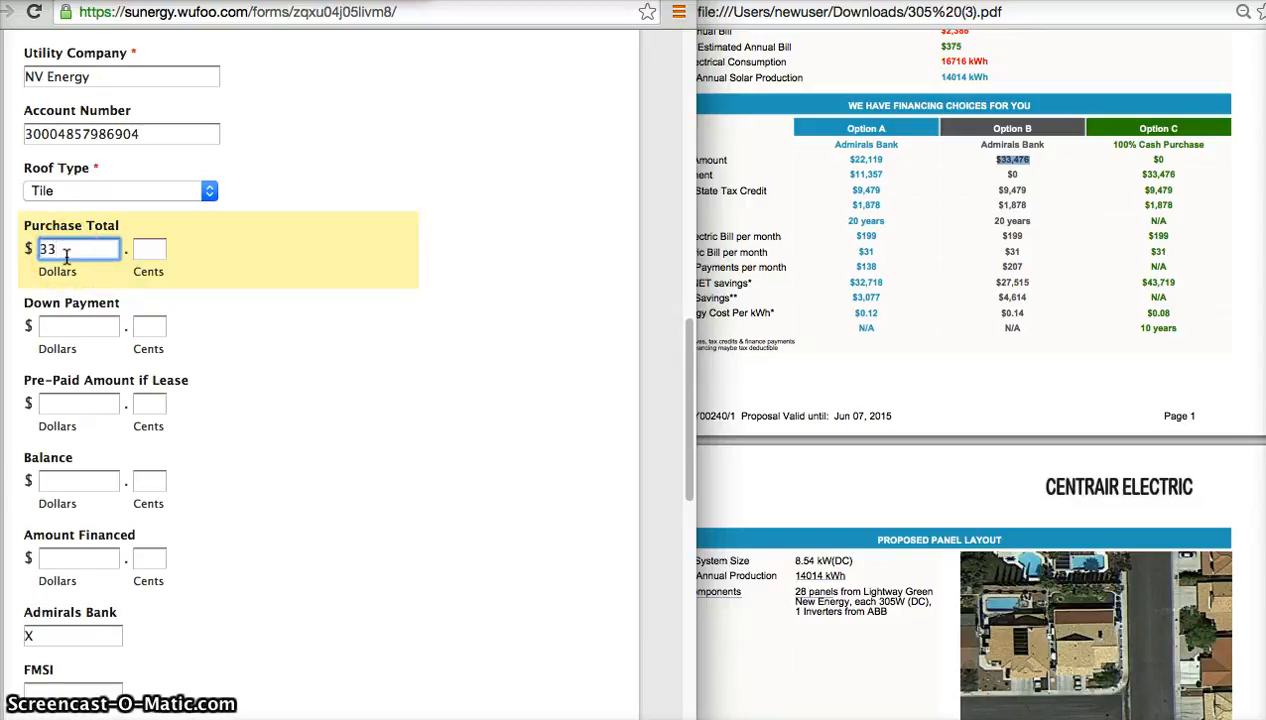
text(476)
key(Tab)
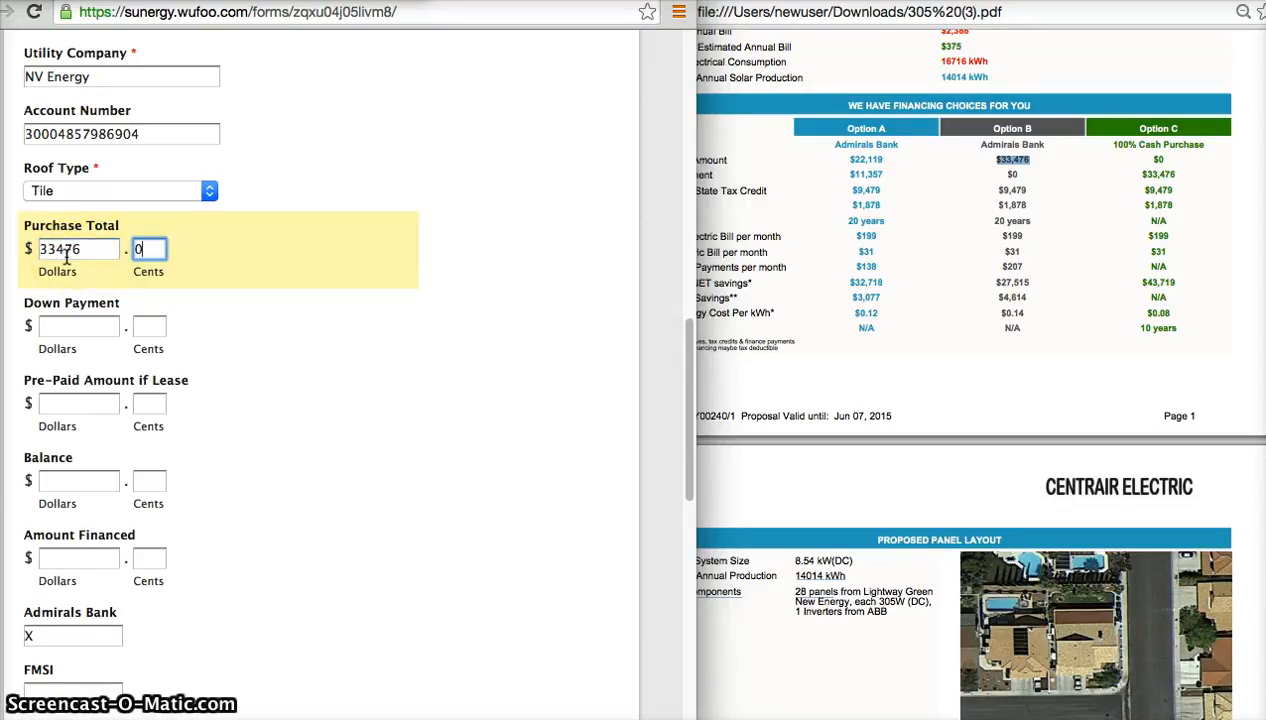
Set the Down Payment to 0.00.
click(90, 318)
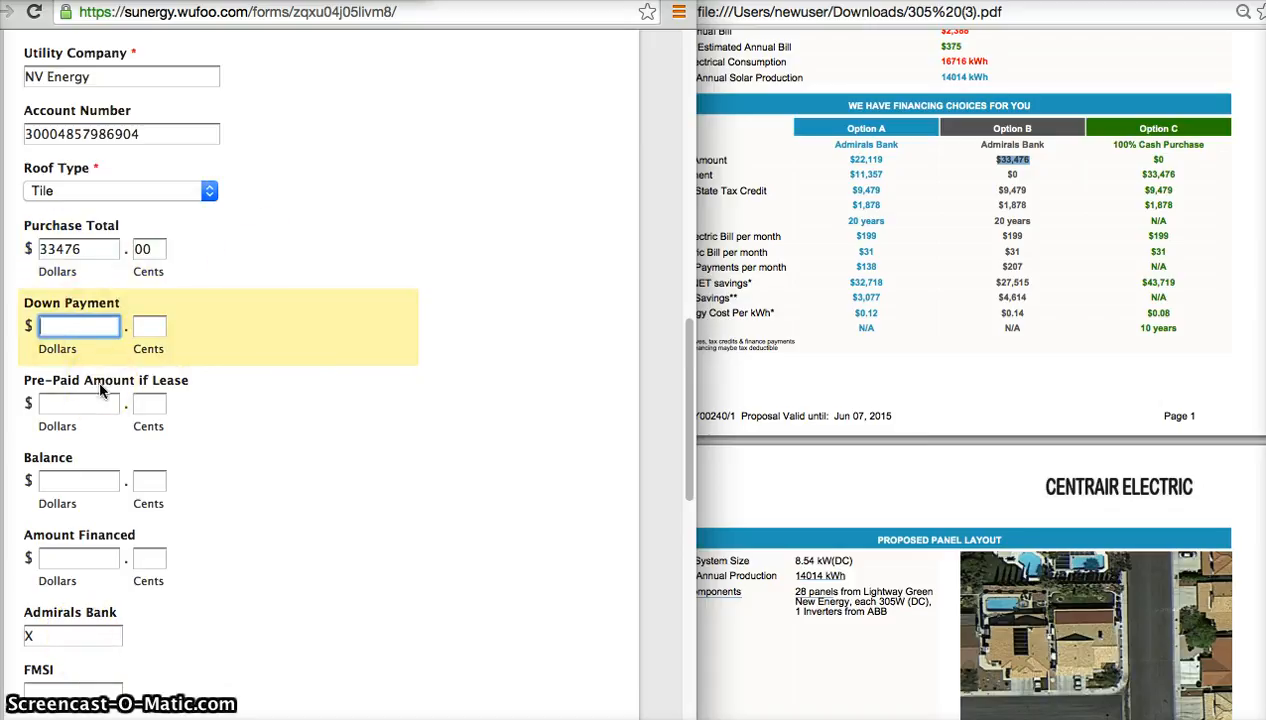
text(0)
key(Tab)
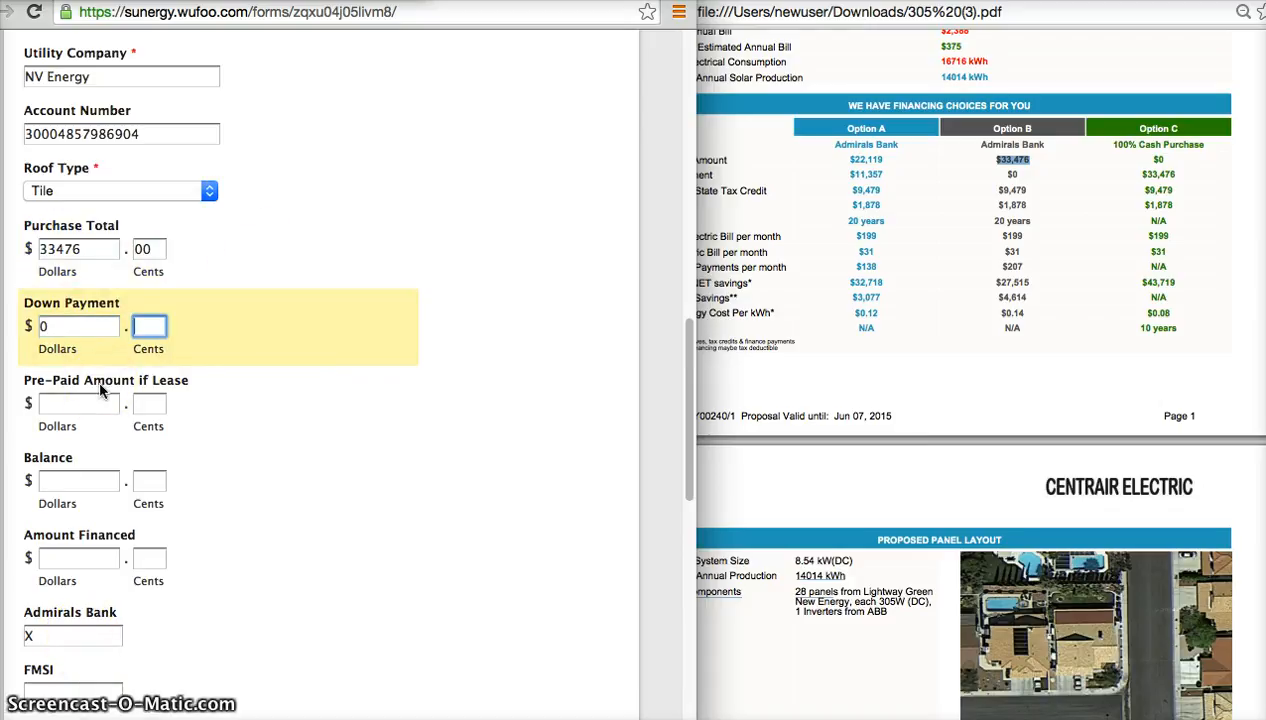
text(00)
key(Tab)
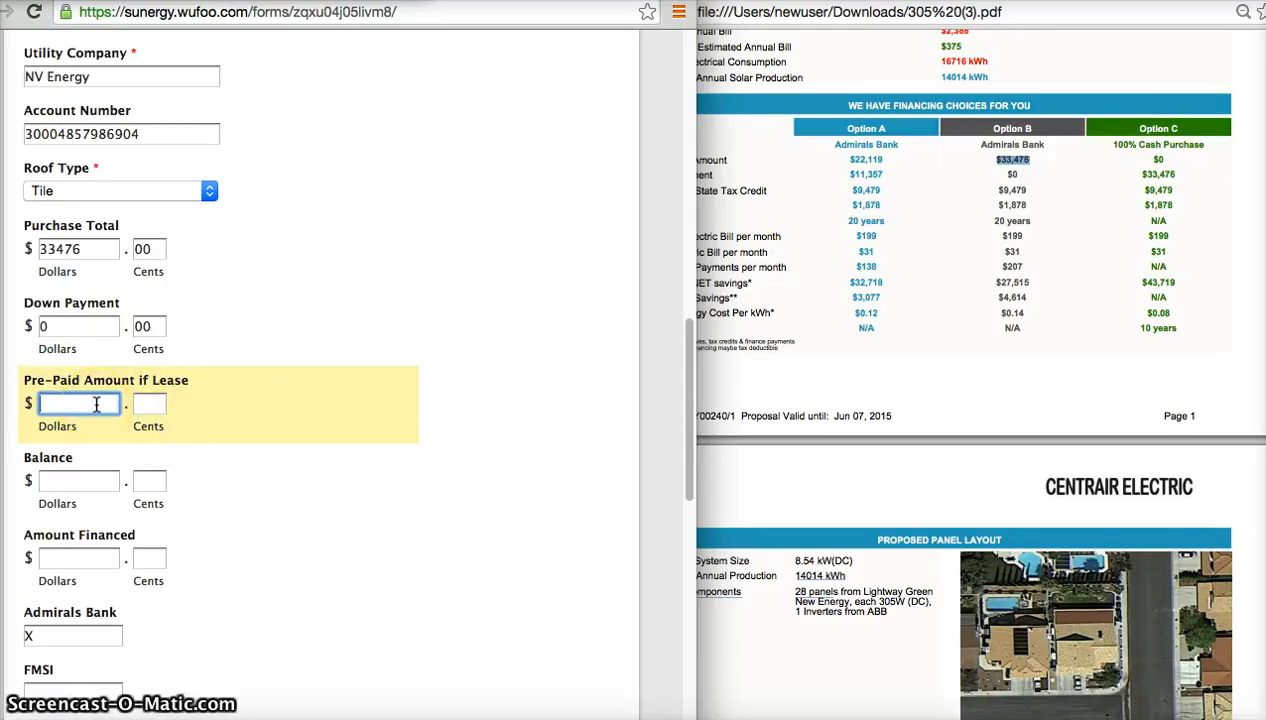
Set the Pre-Paid Amount if Lease to 0.00.
key(Tab)
text(00)
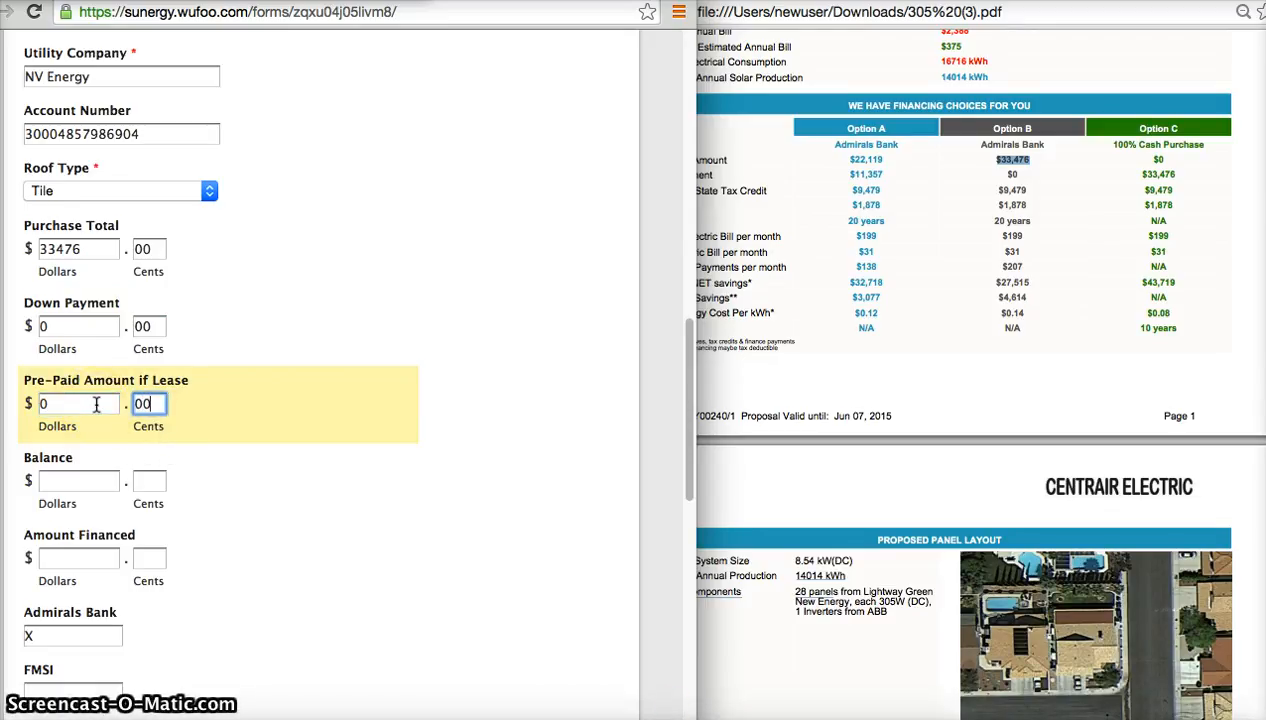
key(Tab)
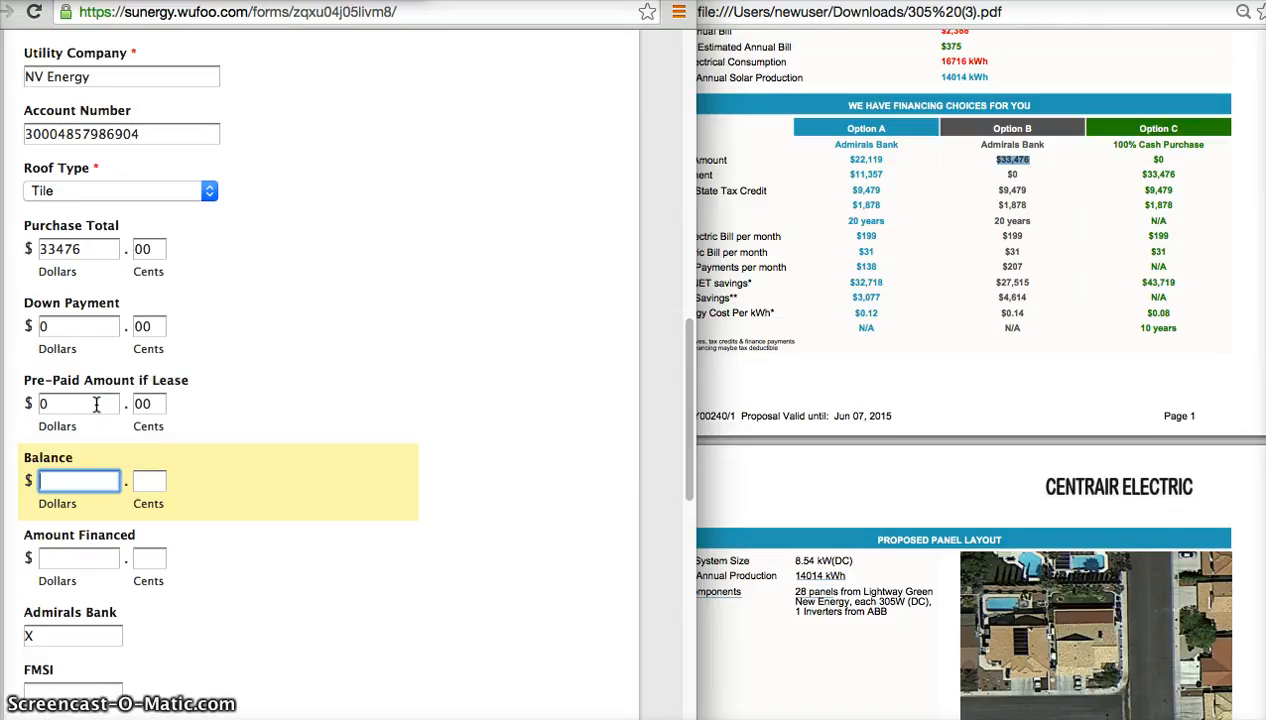
Copy the Purchase Total into the Balance and Amount Financed fields, making both 33476.00.
mouse_move(40, 249)
mouse_down()
mouse_move(88, 249)
mouse_move(28, 246)
mouse_up()
key(super+c)
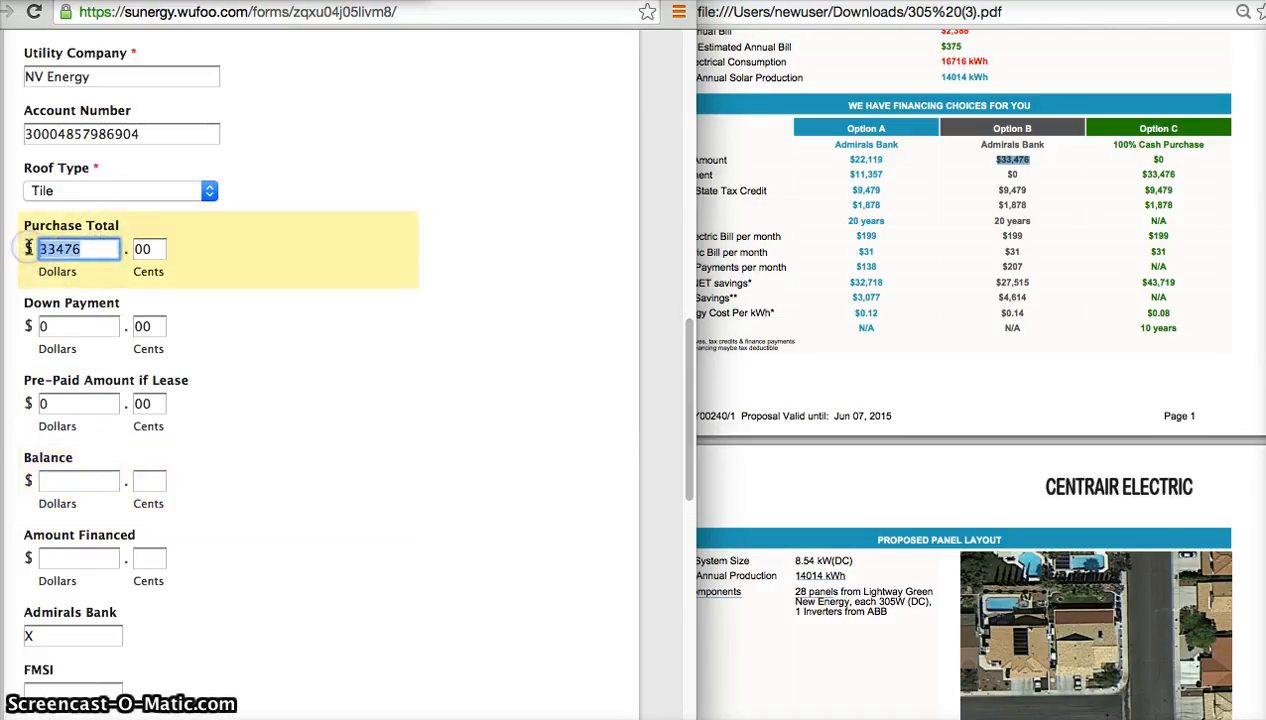
click(80, 481)
key(super+v)
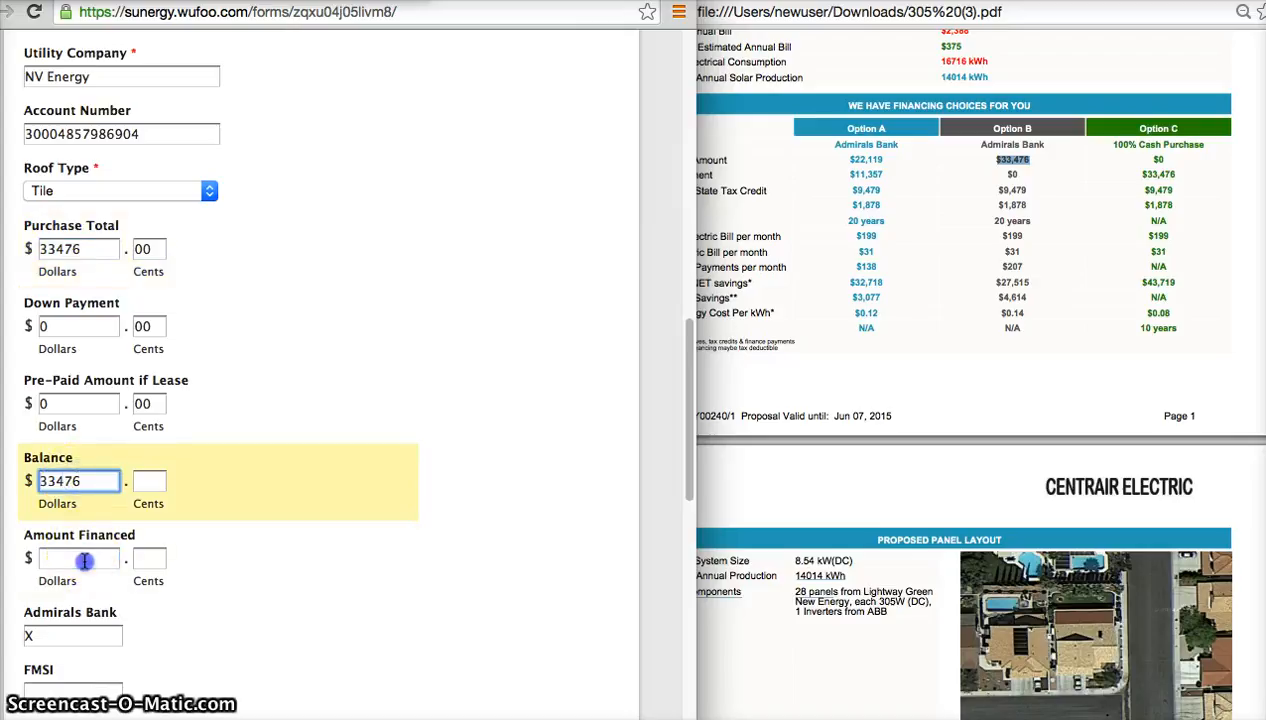
click(80, 558)
key(super+v)
click(150, 482)
text(00)
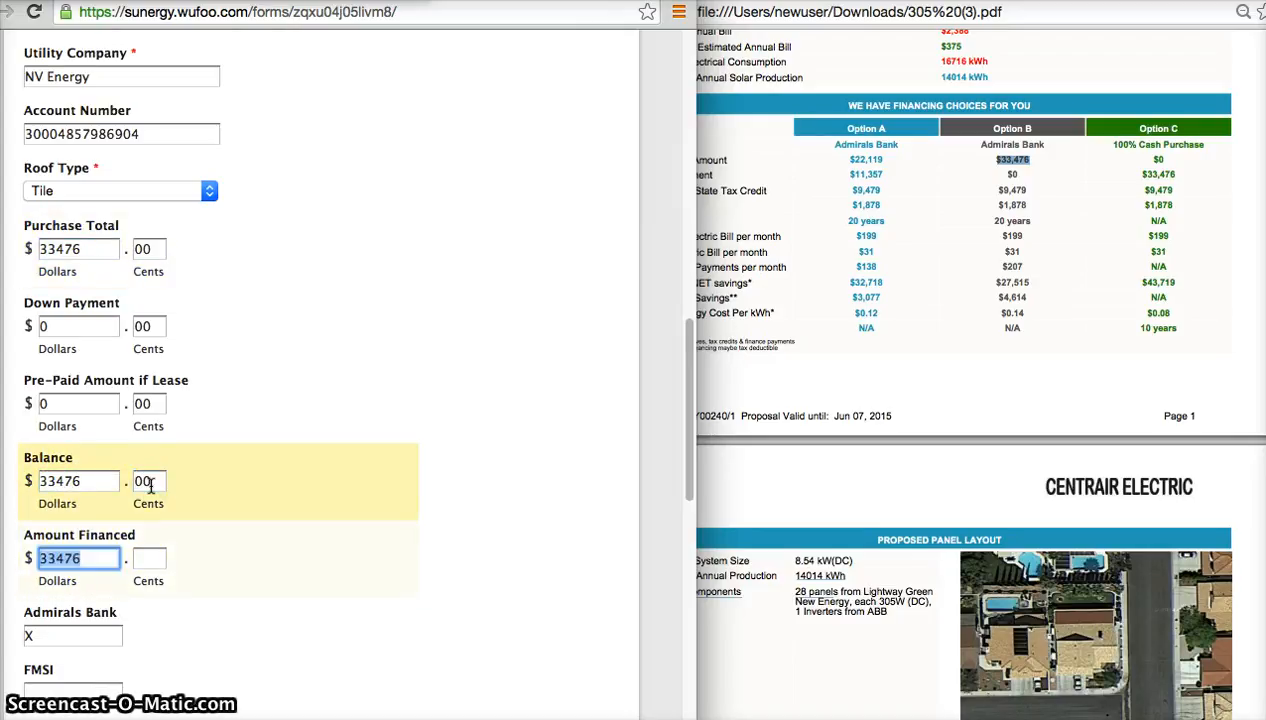
key(Tab)
text(00)
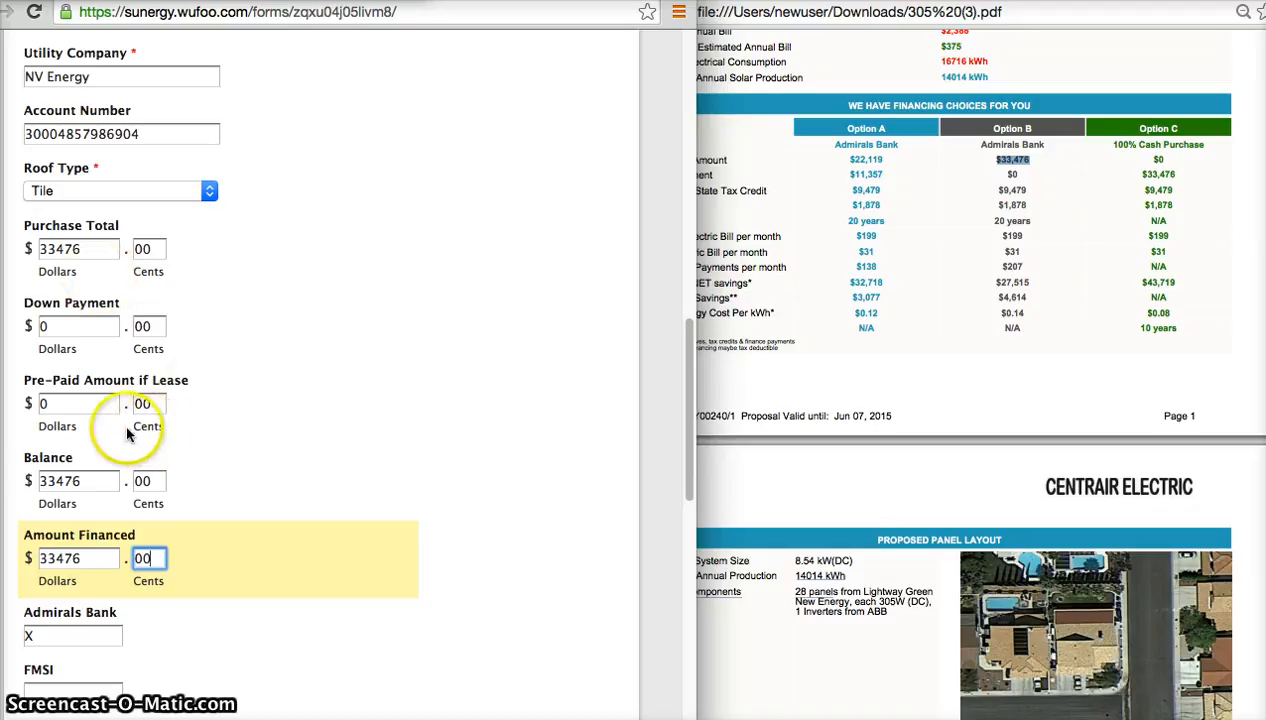
Clear the dollar amounts of the Pre-Paid Amount if Lease, Balance and Amount Financed fields.
click(87, 408)
key(BackSpace)
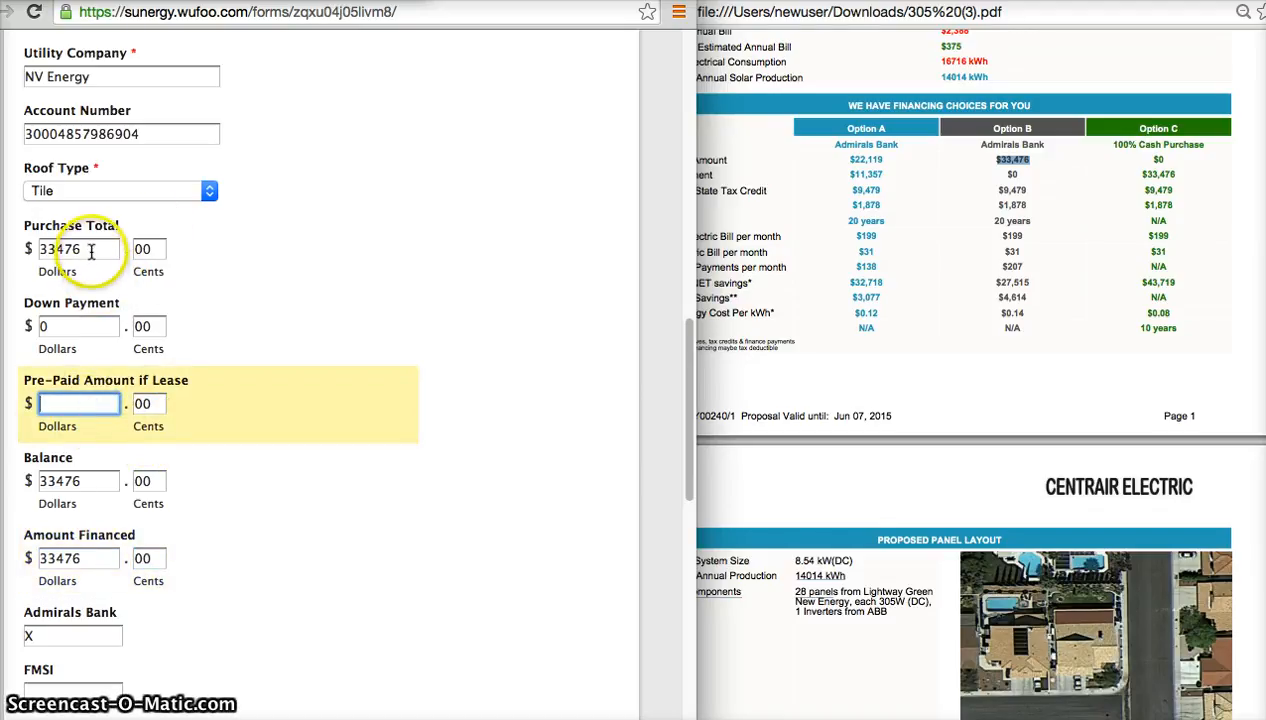
double_click(101, 481)
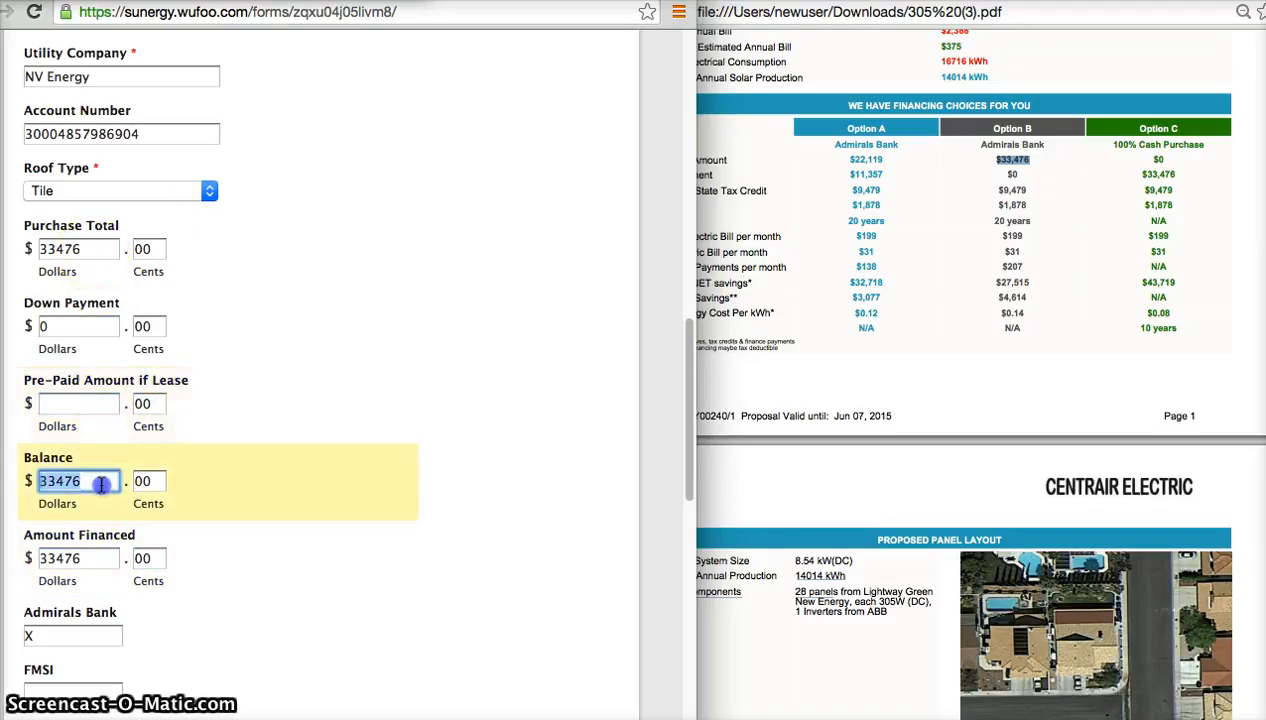
key(BackSpace)
double_click(98, 560)
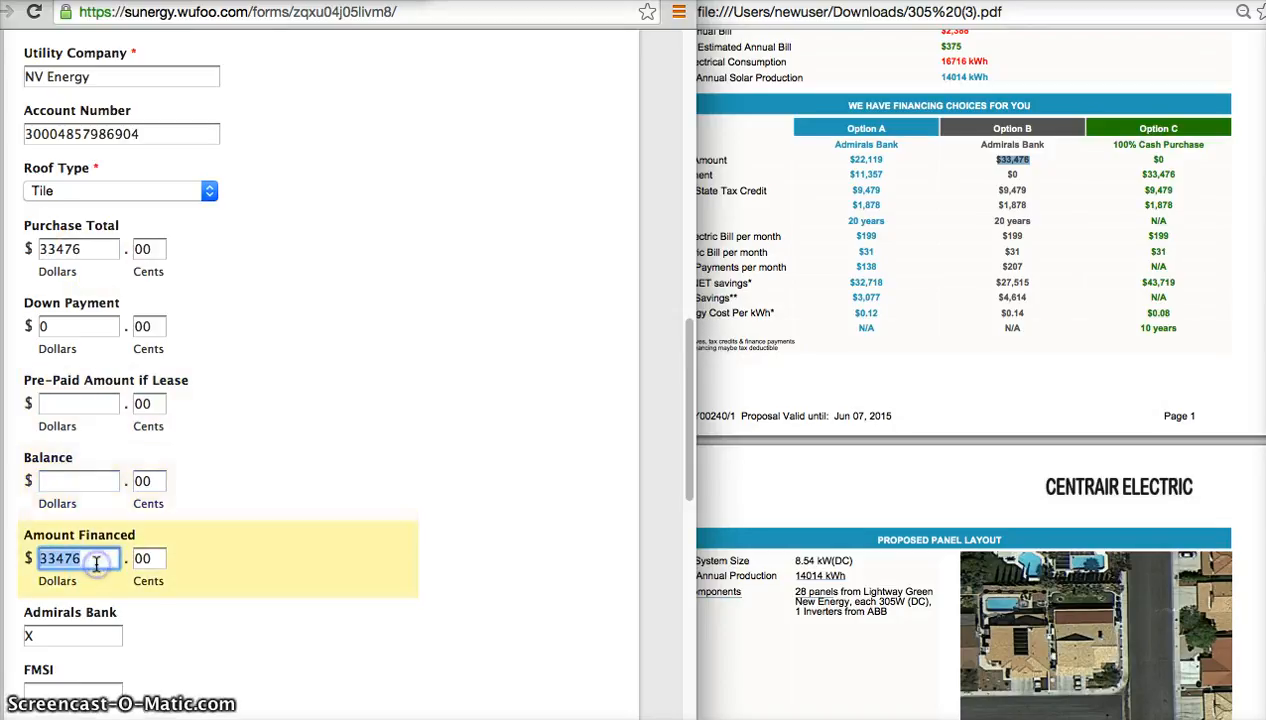
key(BackSpace)
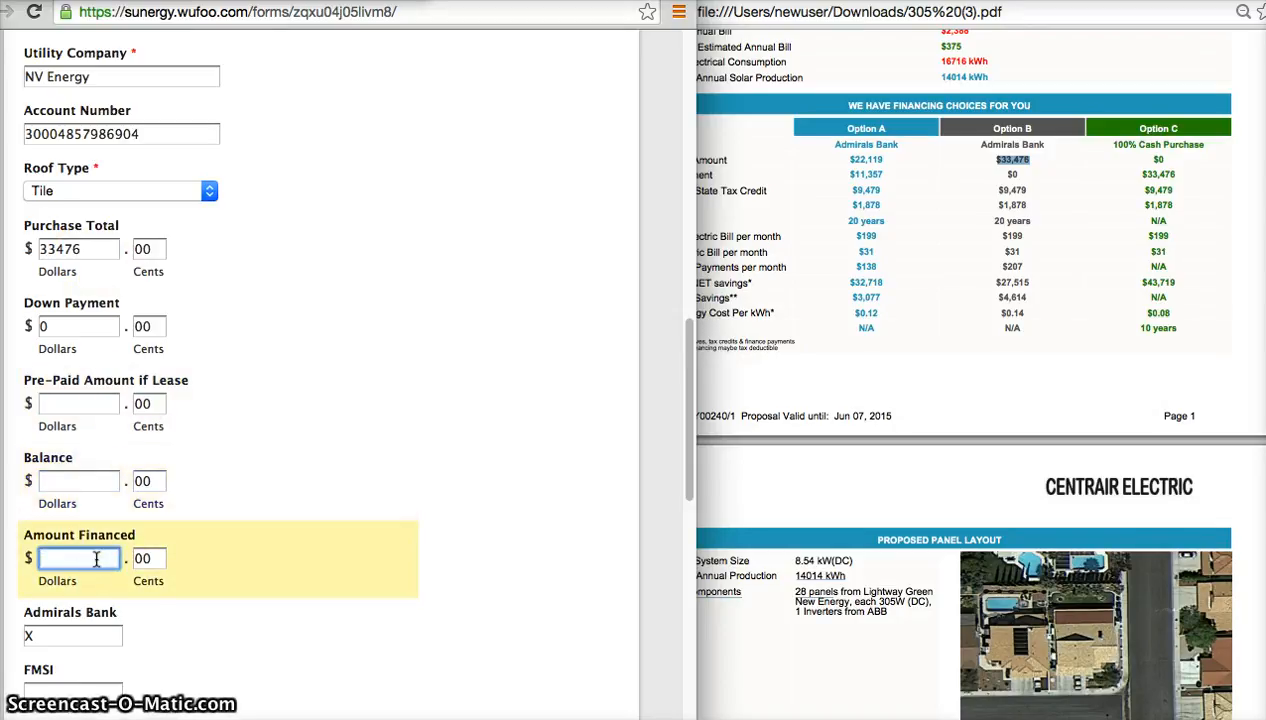
Set the Down Payment to 10042.80.
double_click(76, 326)
key(BackSpace)
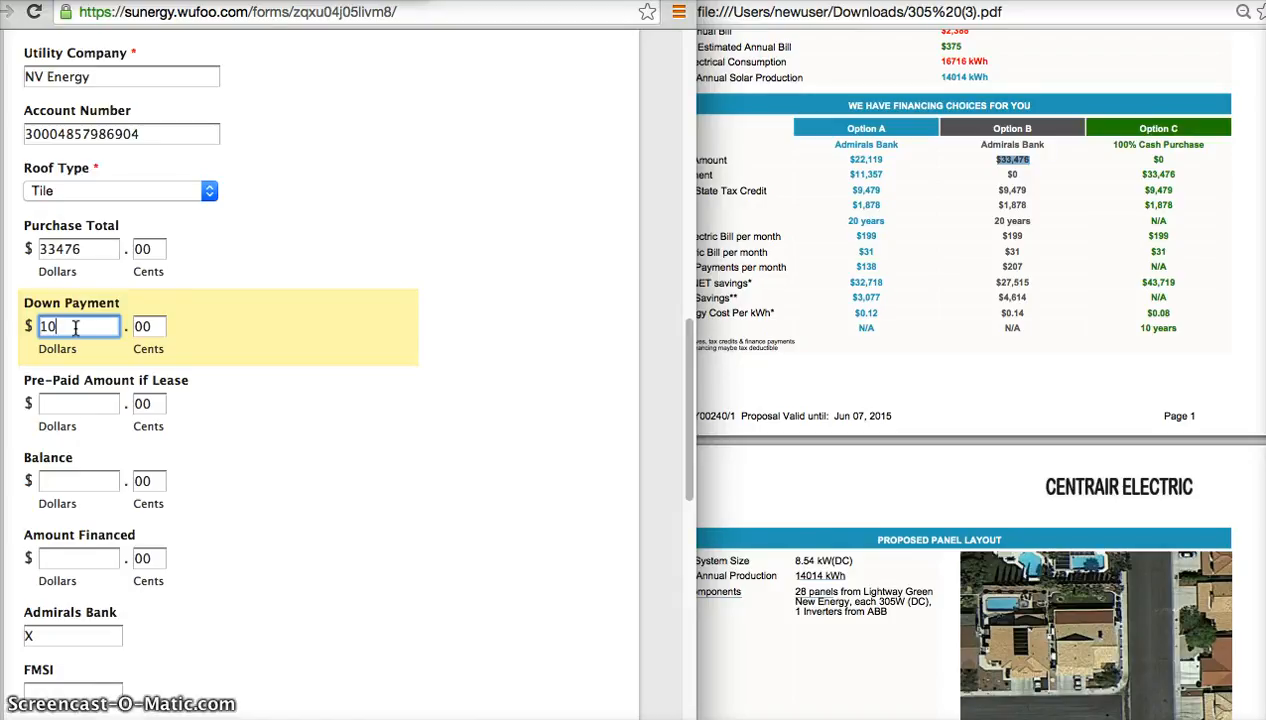
text(042)
key(Tab)
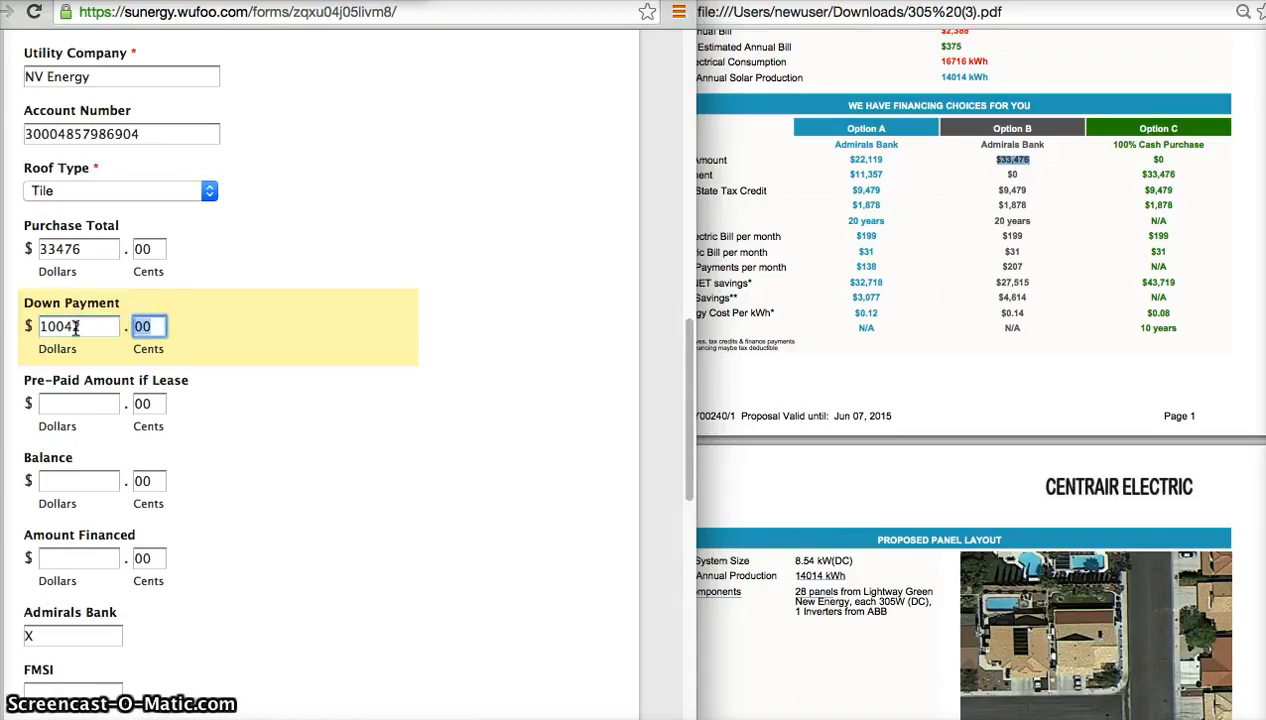
key(BackSpace)
text(80)
key(Tab)
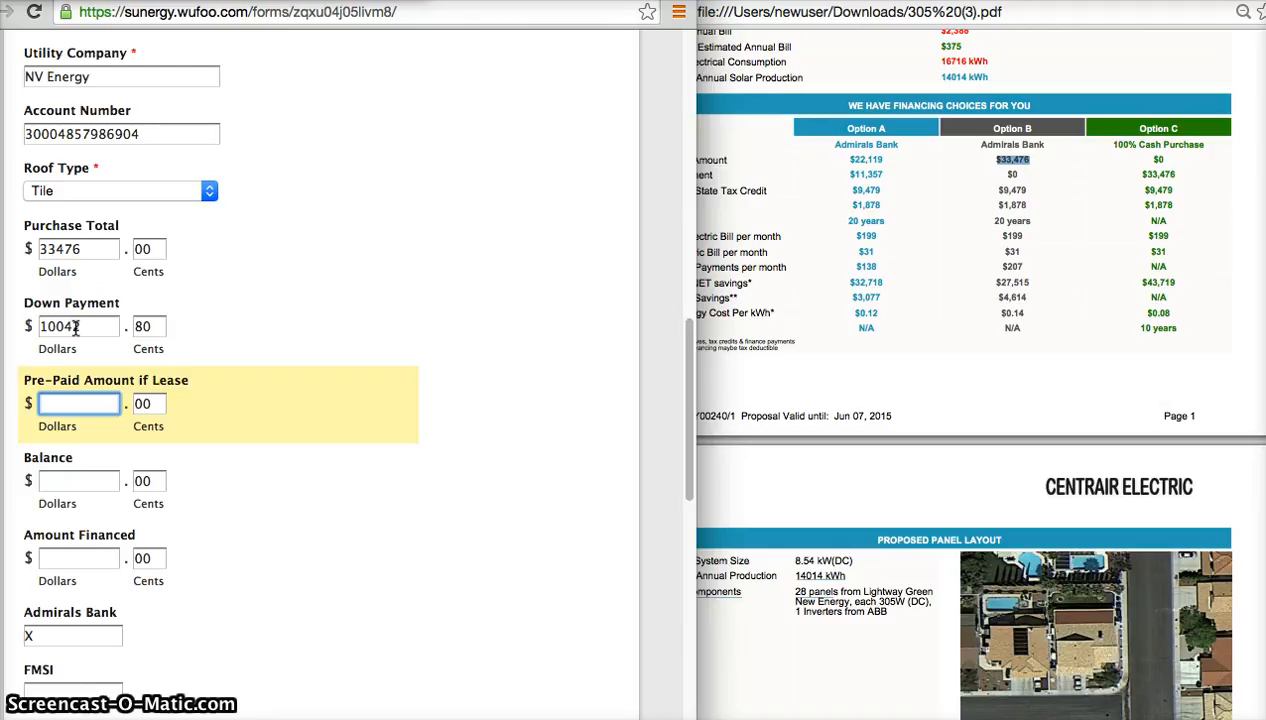
Set the Pre-Paid Amount if Lease dollars to 0 and the Balance to 23433.20.
key(Tab)
key(Tab)
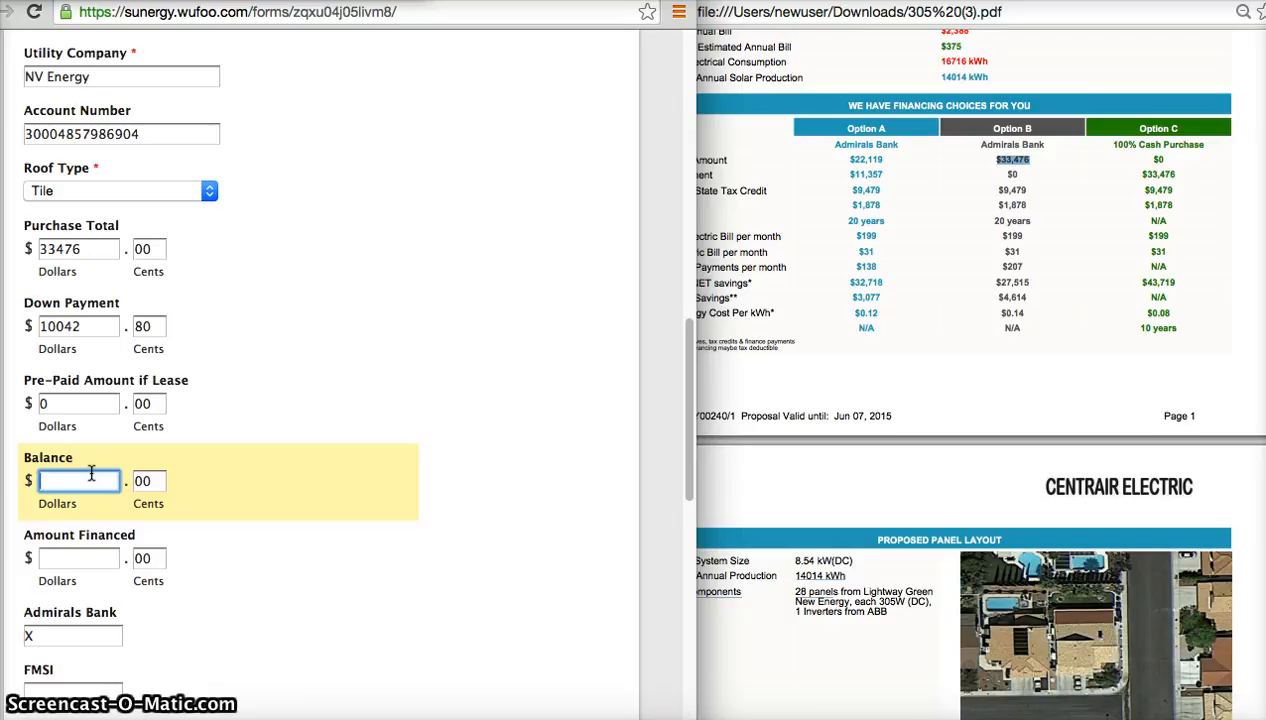
text(23433)
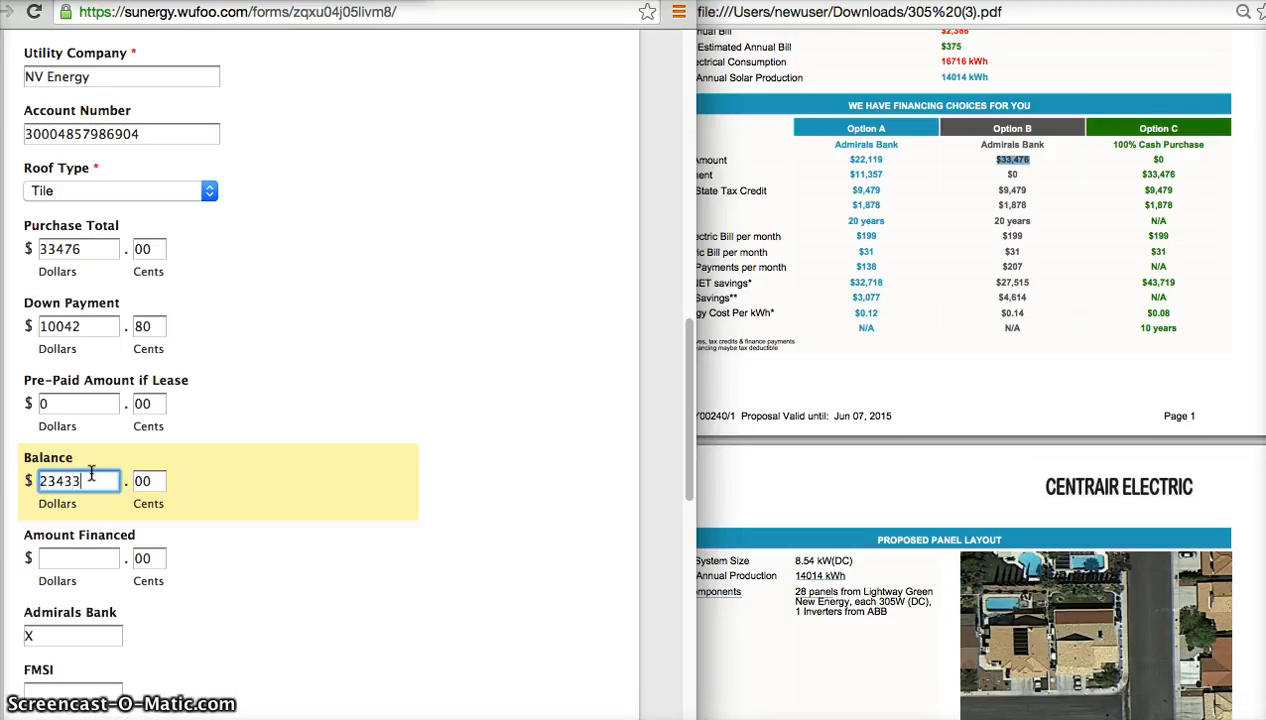
key(Tab)
text(20)
key(Tab)
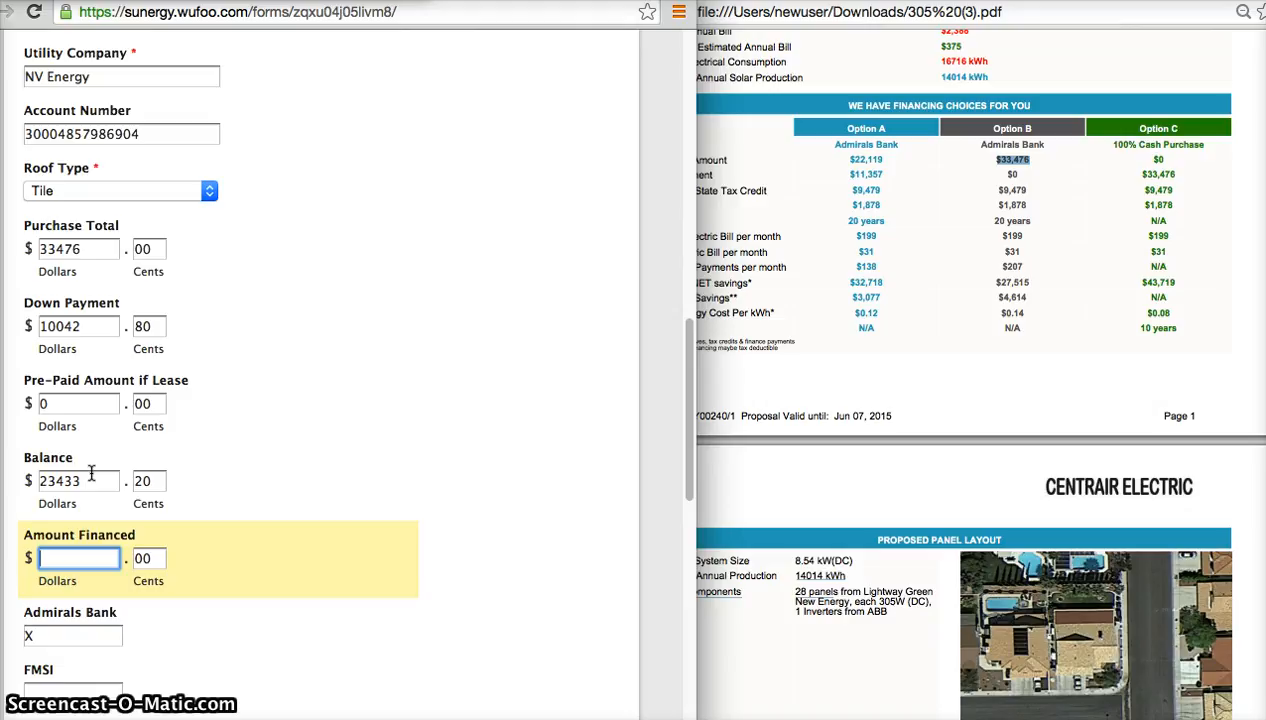
Set the Amount Financed dollars to 0 and clear the X from the Admirals Bank field.
key(Tab)
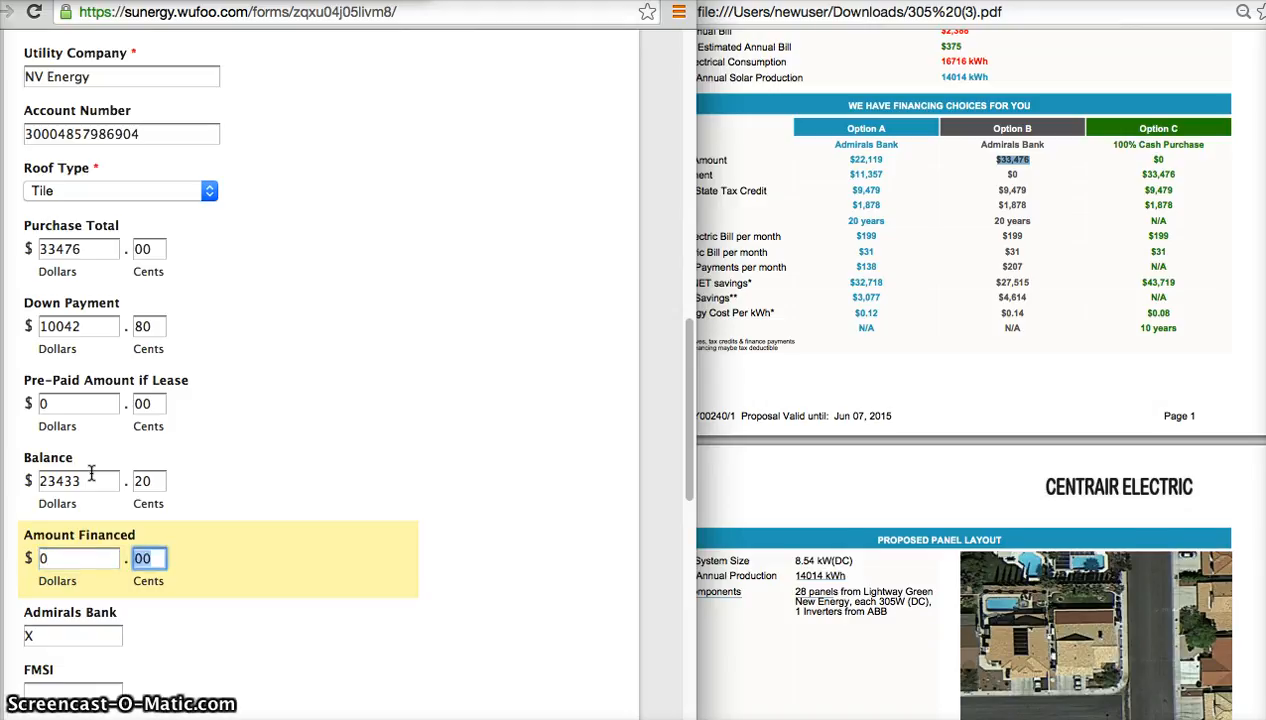
scroll(91, 473, down, 3)
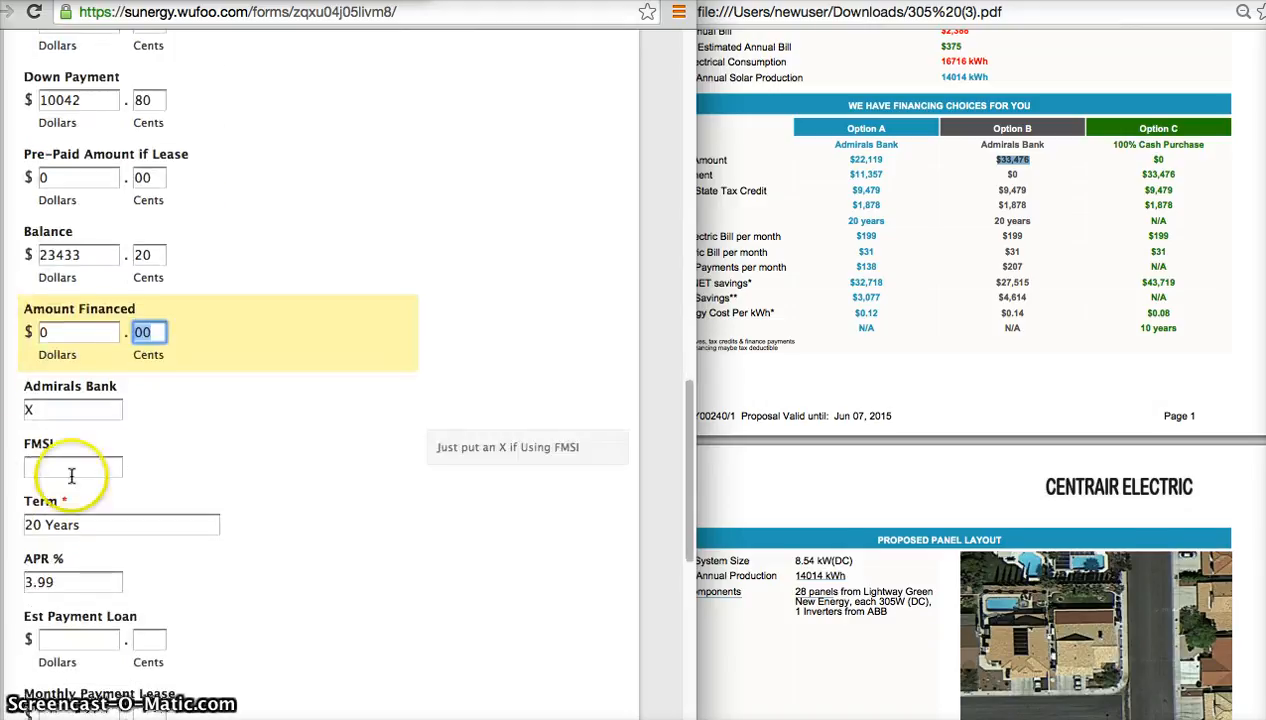
click(79, 414)
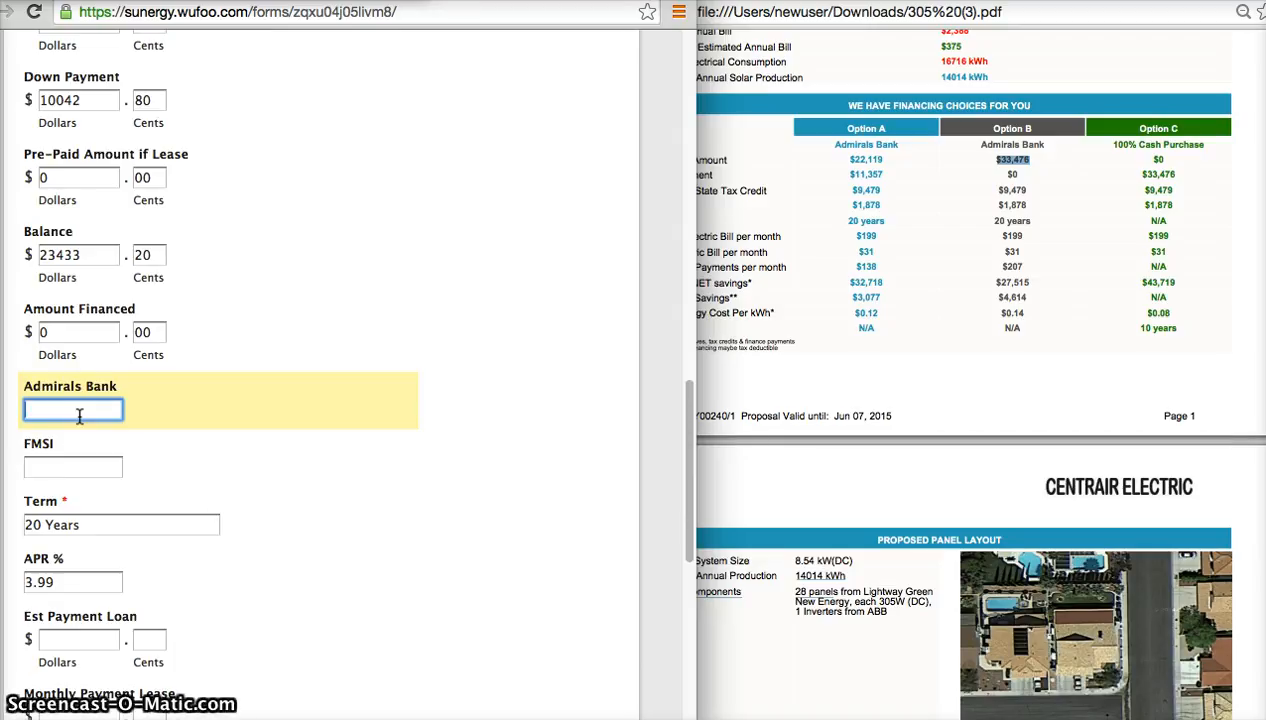
Enter an x in the Admirals Bank field.
text(NO)
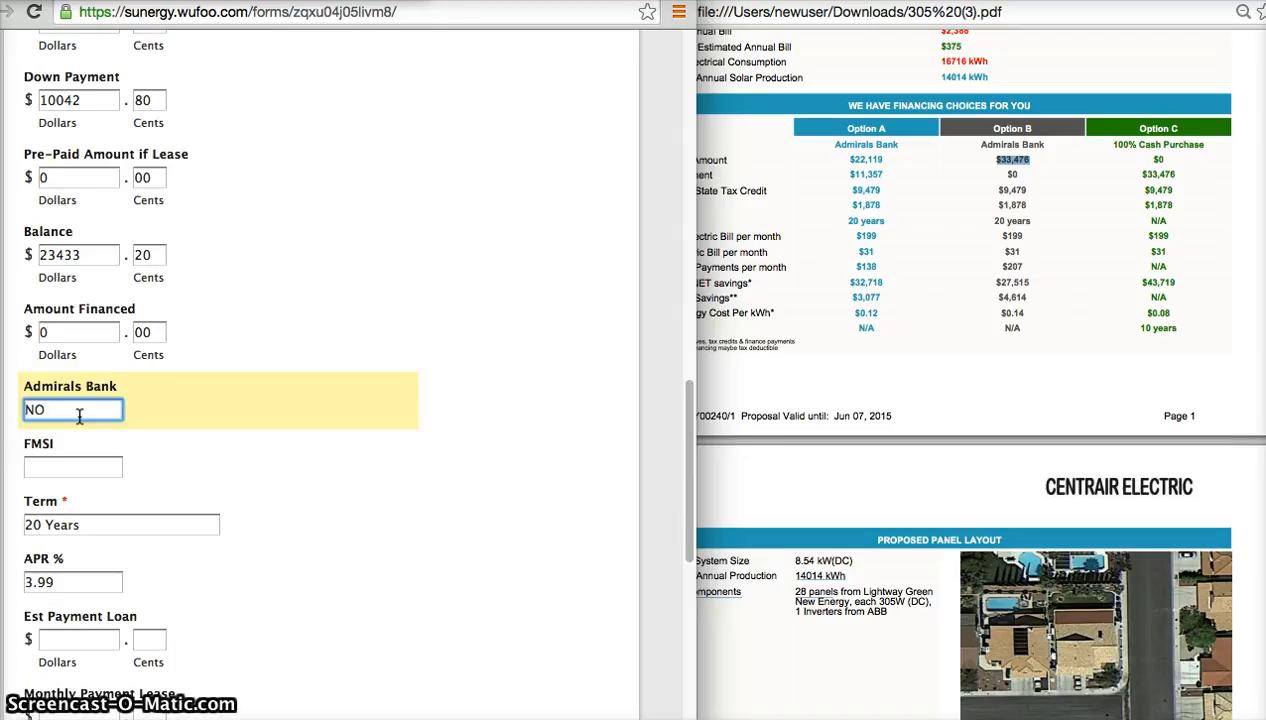
text(one)
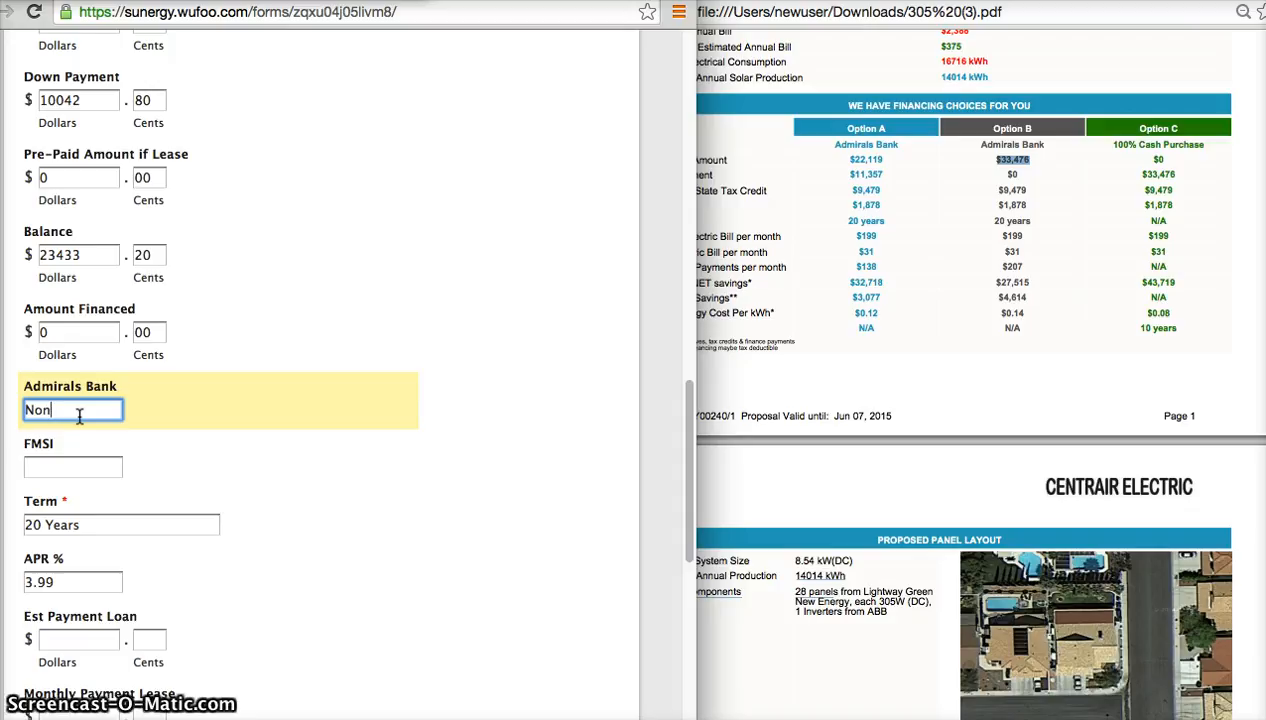
key(BackSpace)
key(BackSpace)
key(BackSpace)
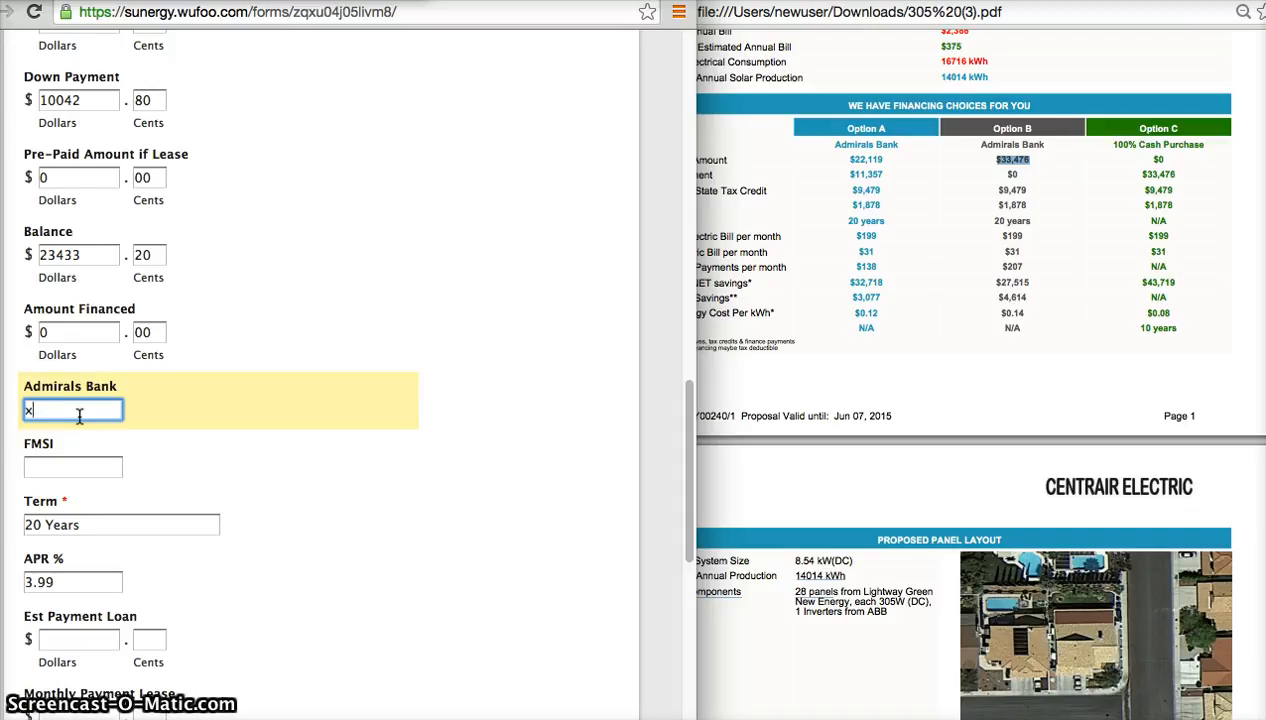
key(Tab)
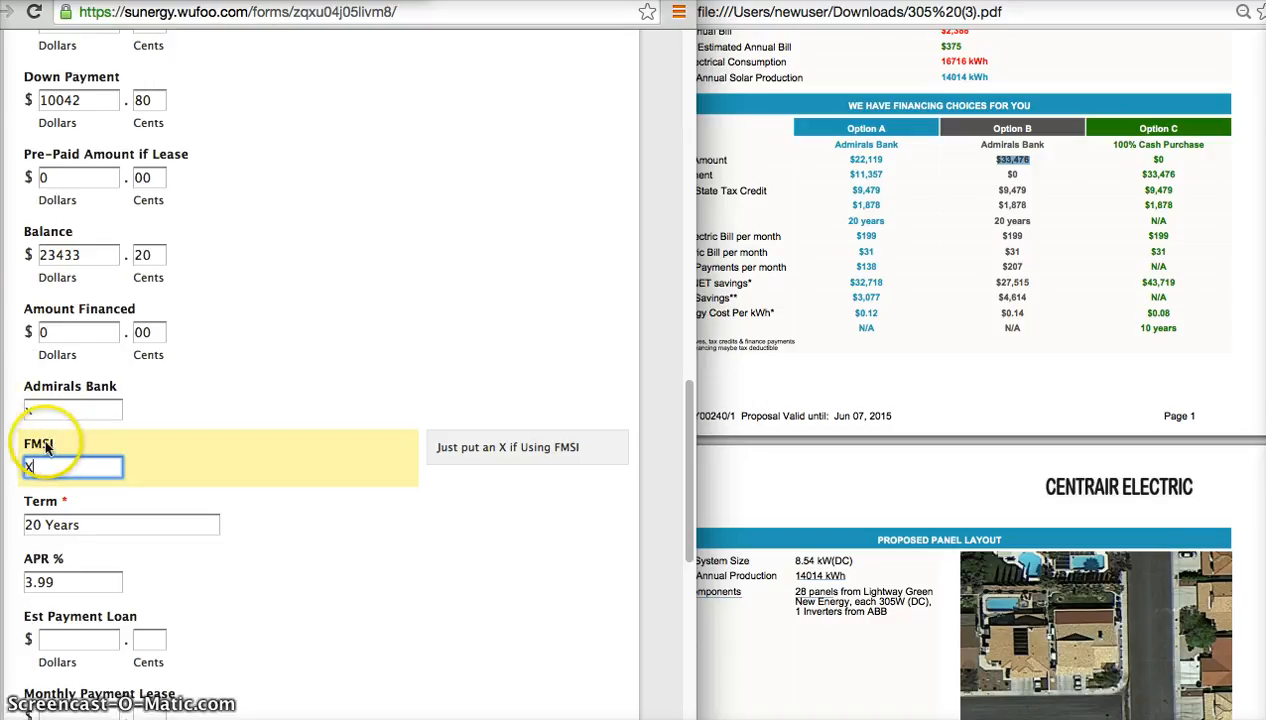
Set the Admirals Bank field to NONE and mark the FMSI field with an X.
key(BackSpace)
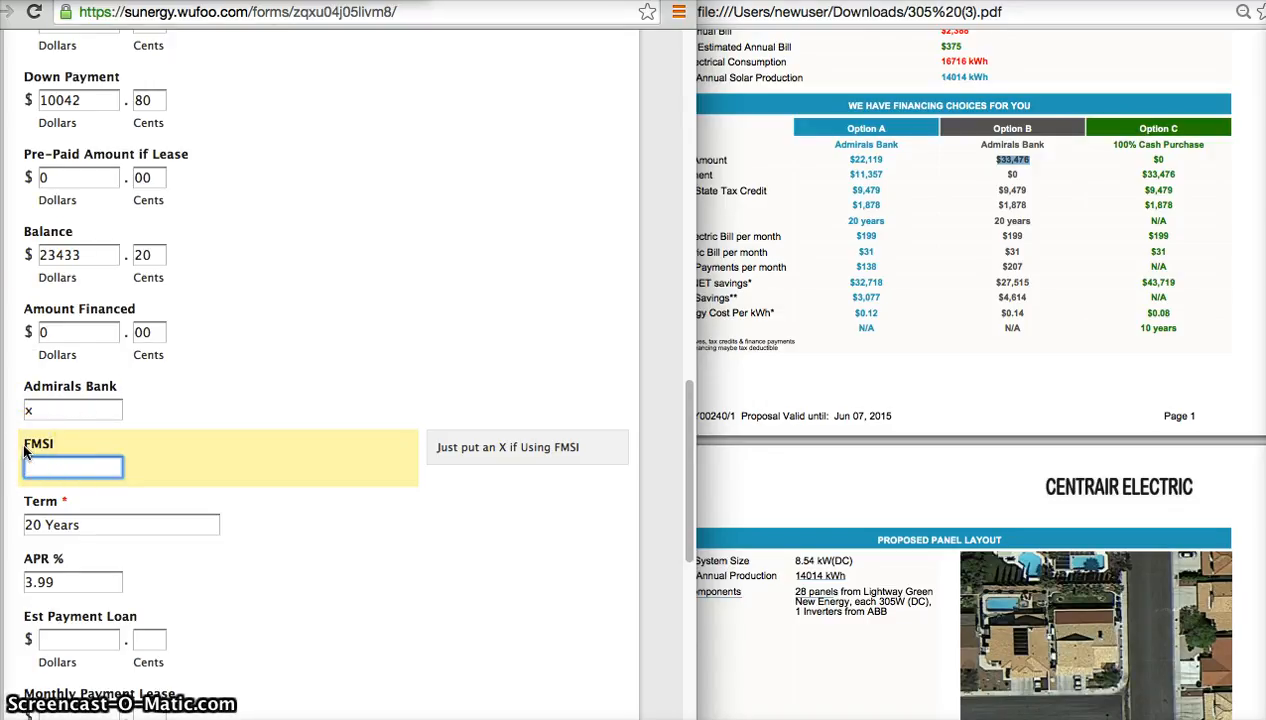
click(93, 408)
key(BackSpace)
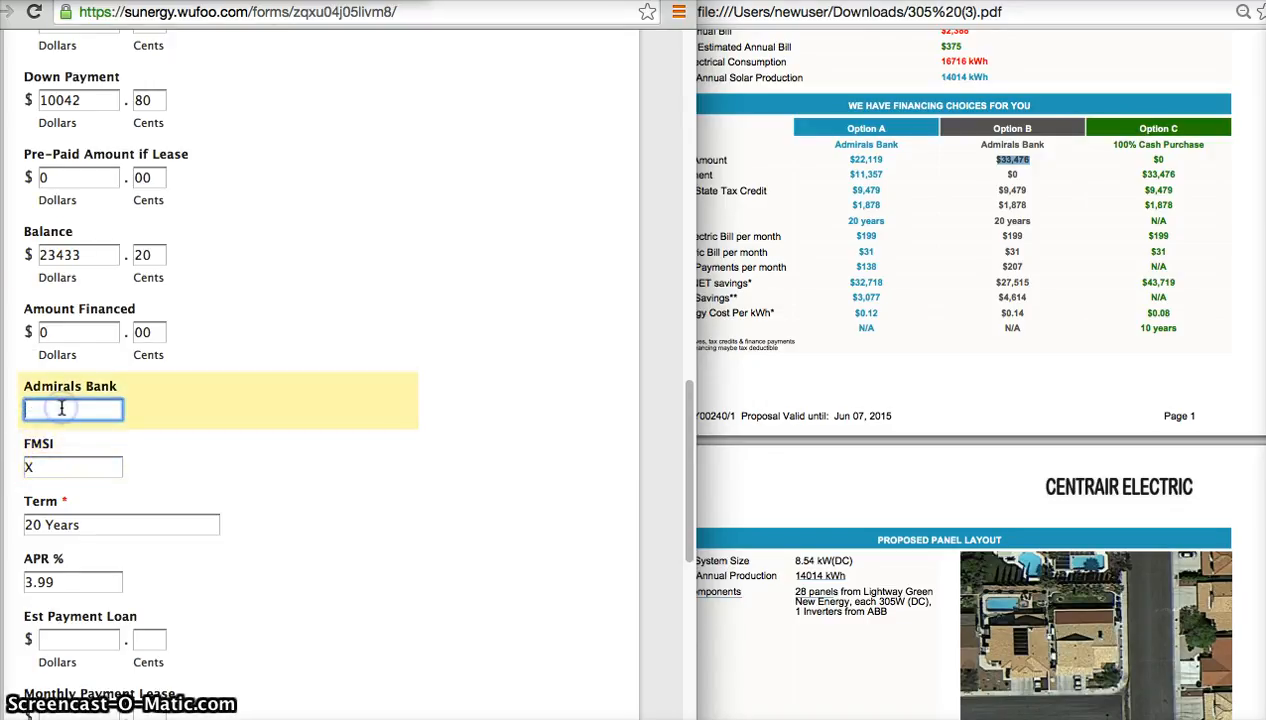
text(NONE)
key(Tab)
key(Tab)
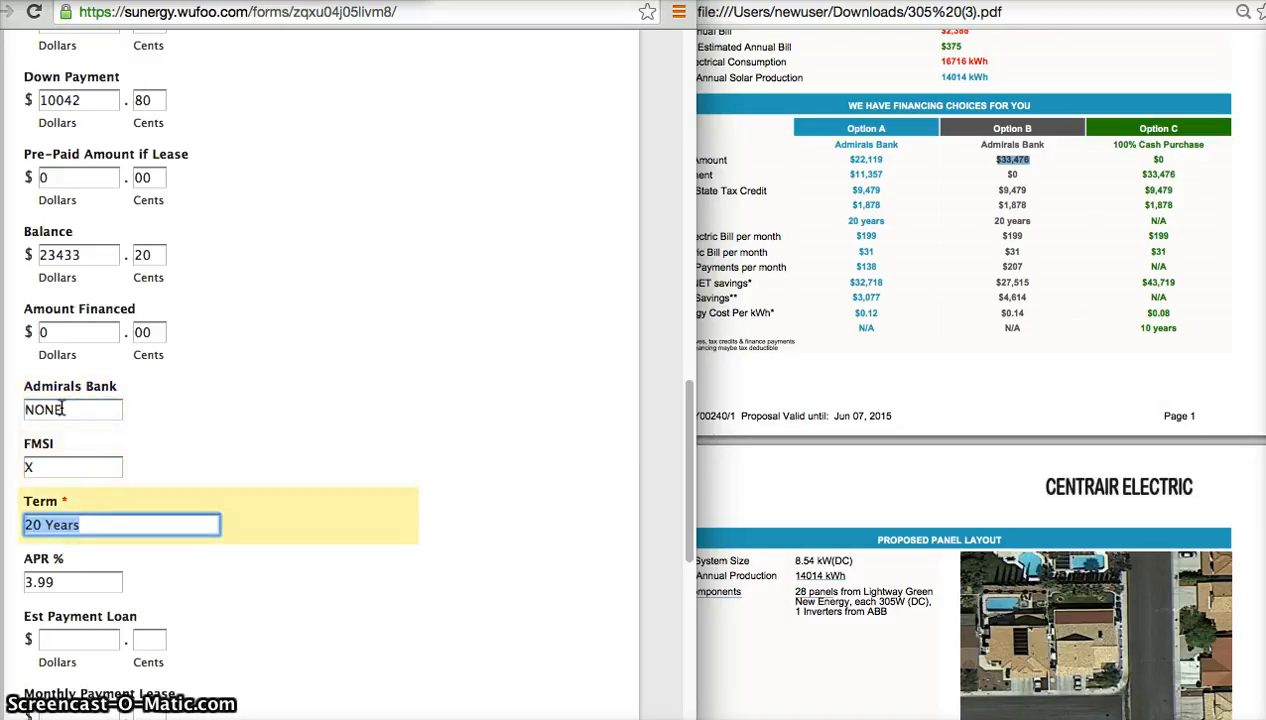
key(Left)
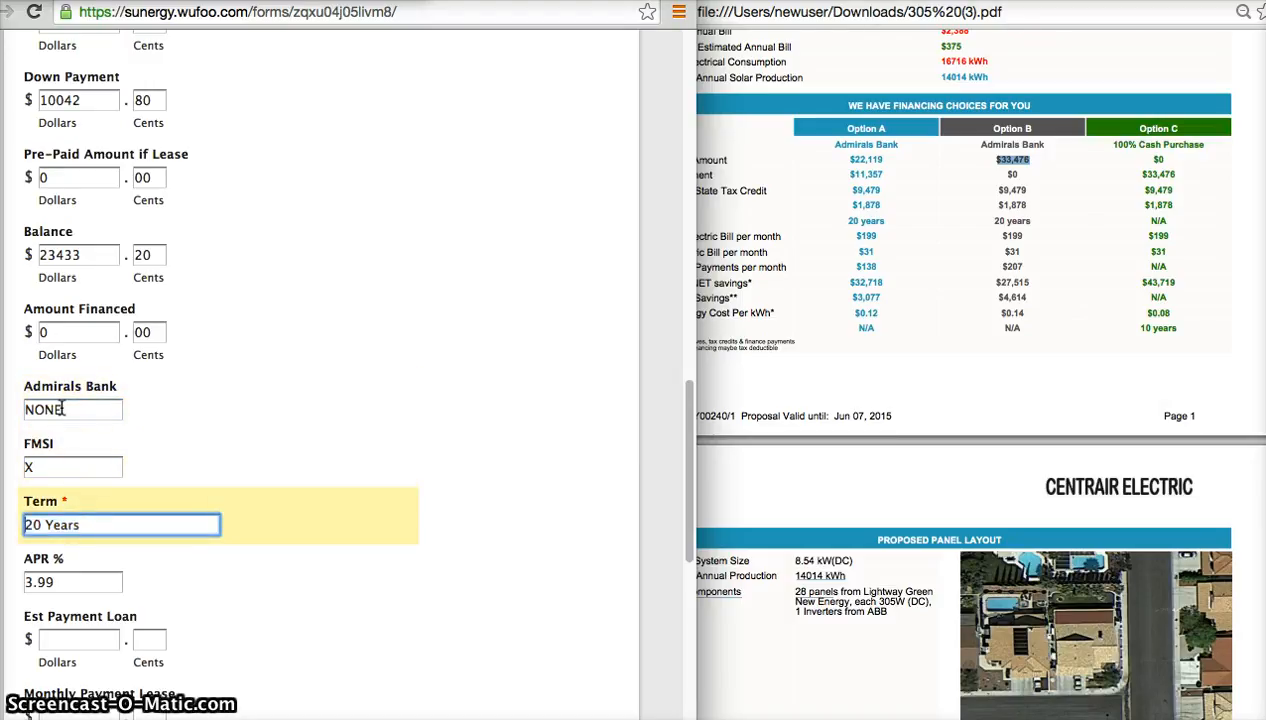
Set the FMSI field to NONE and mark the Admirals Bank field with an X.
click(45, 461)
key(BackSpace)
text(NONE)
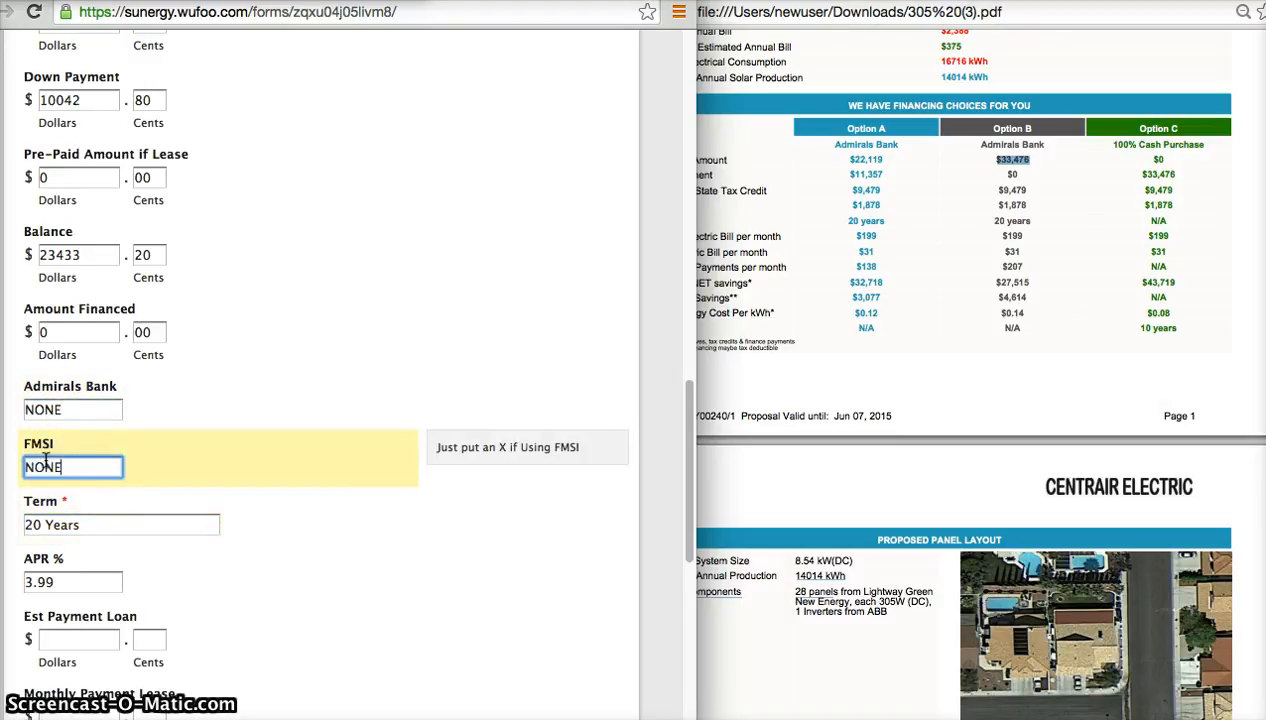
double_click(68, 409)
key(BackSpace)
text(X)
key(Tab)
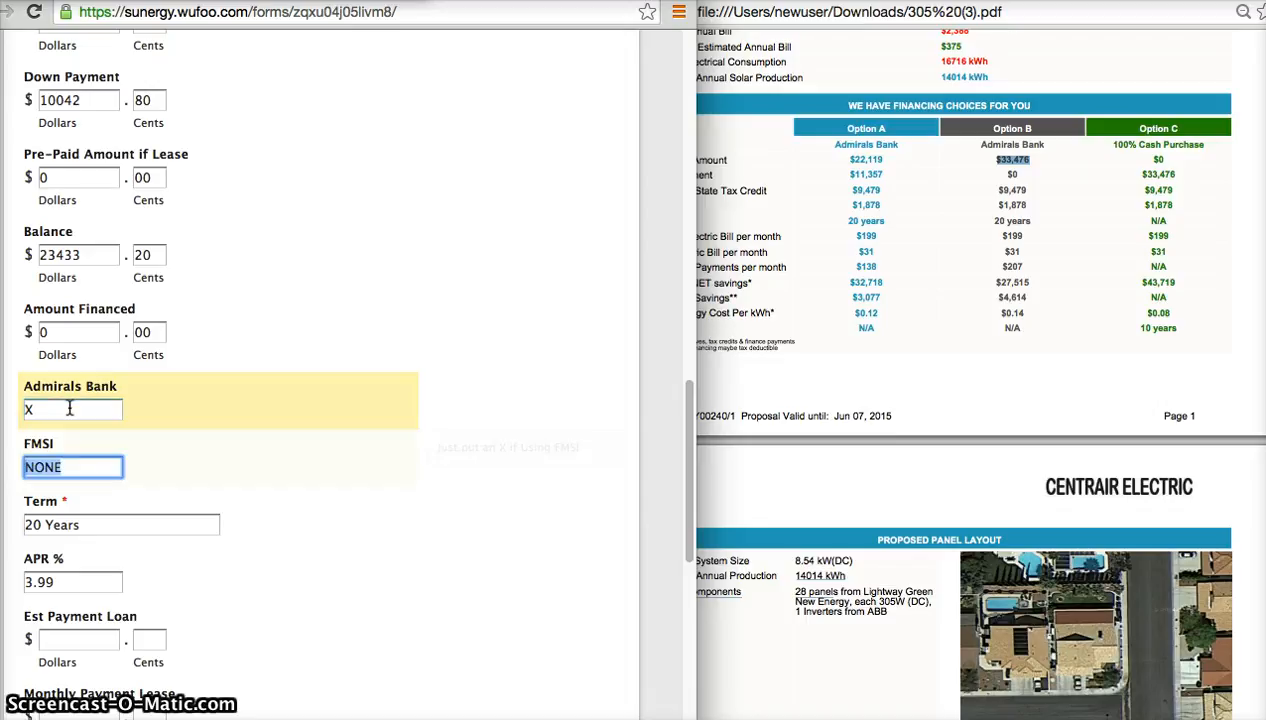
Set the Term to NONE and clear the APR % field.
key(Tab)
scroll(69, 409, down, 3)
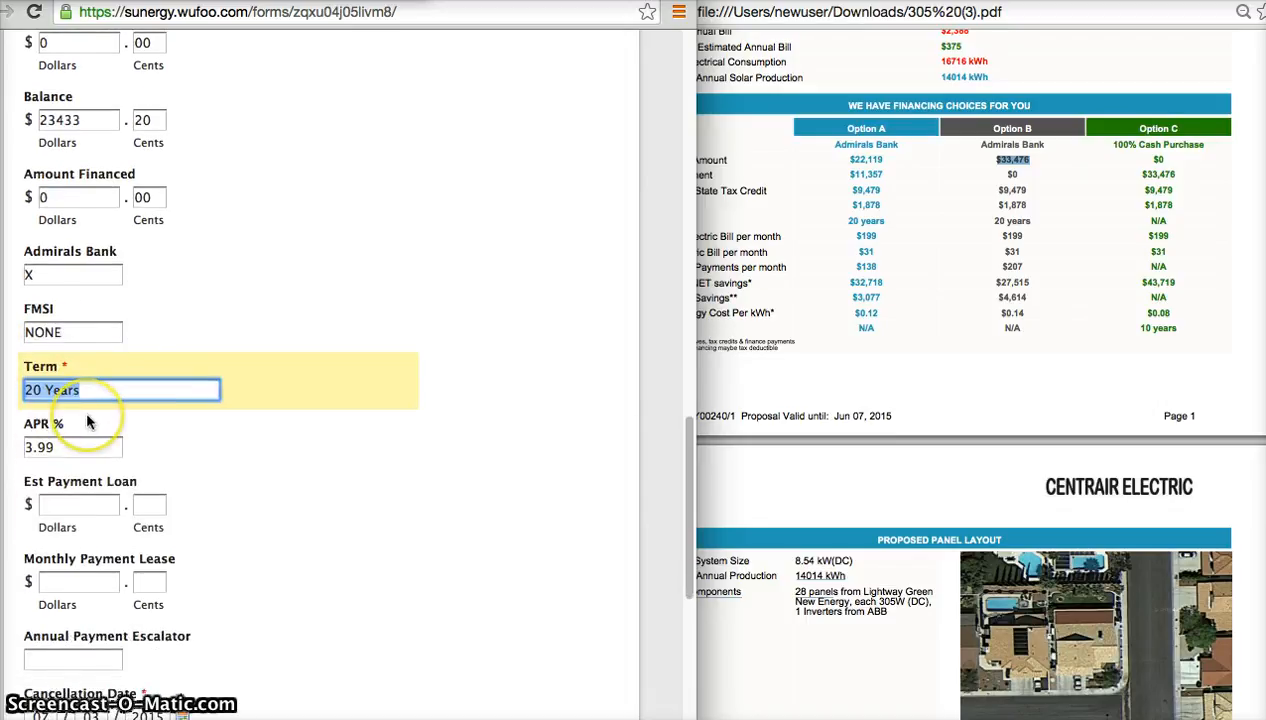
key(BackSpace)
text(NONE)
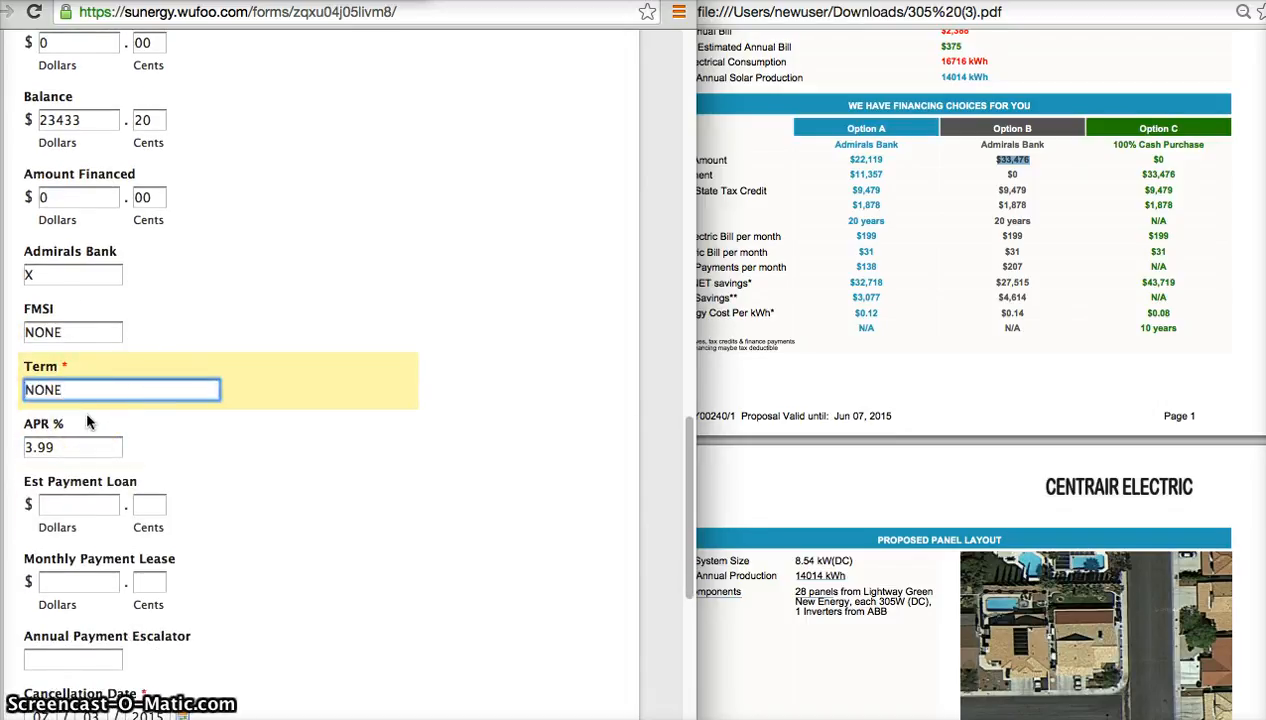
key(Tab)
key(BackSpace)
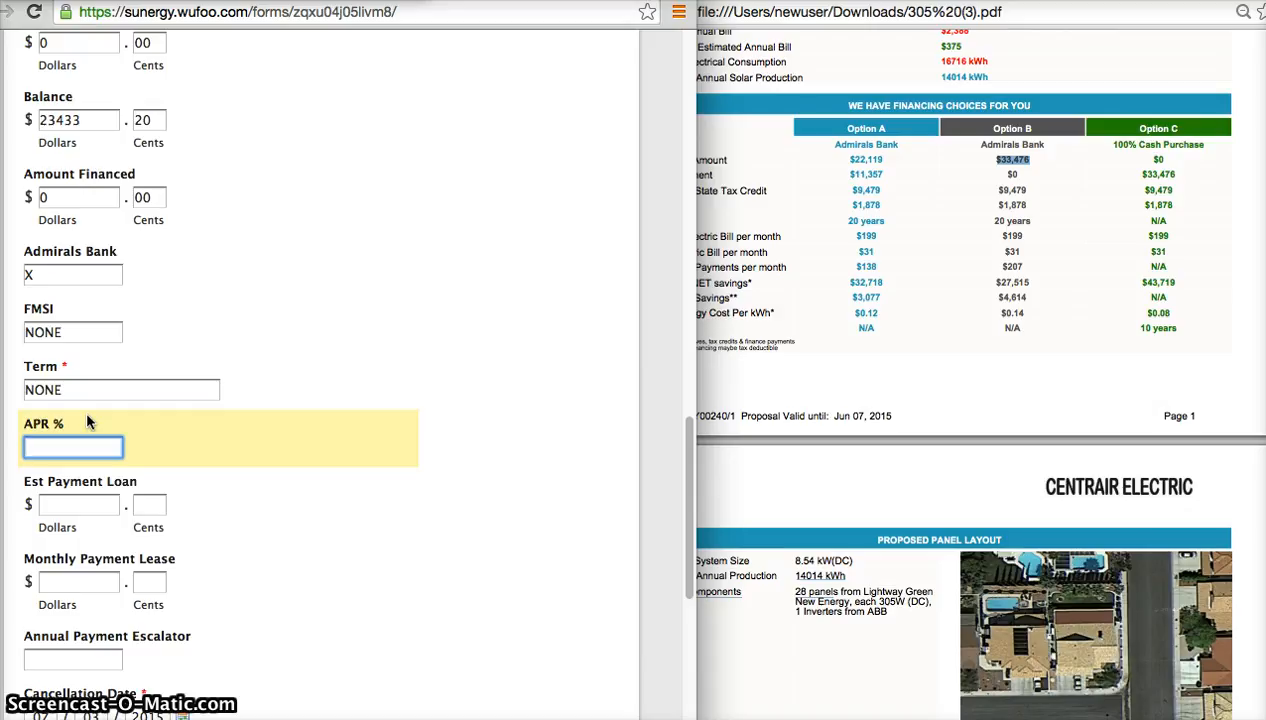
text(NONE)
key(BackSpace)
key(BackSpace)
key(BackSpace)
key(BackSpace)
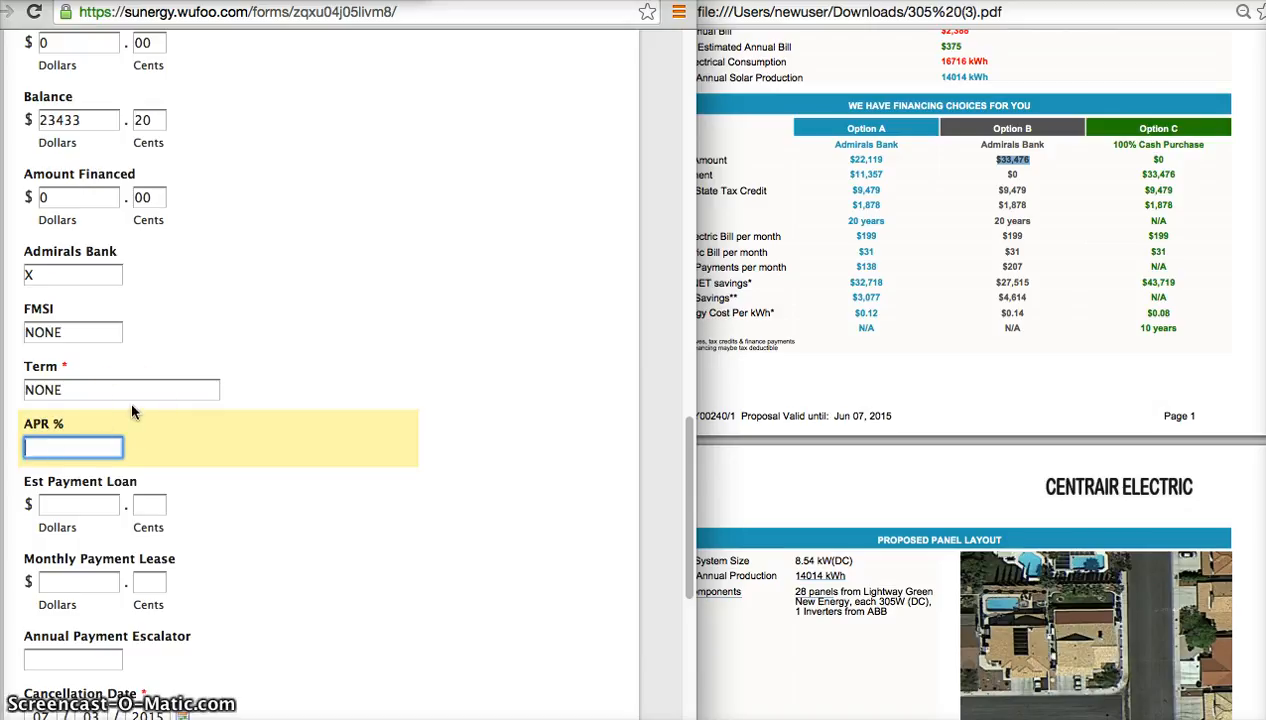
Set the APR % to 3.99 and the Term to 20 YEAR.
text(3.99)
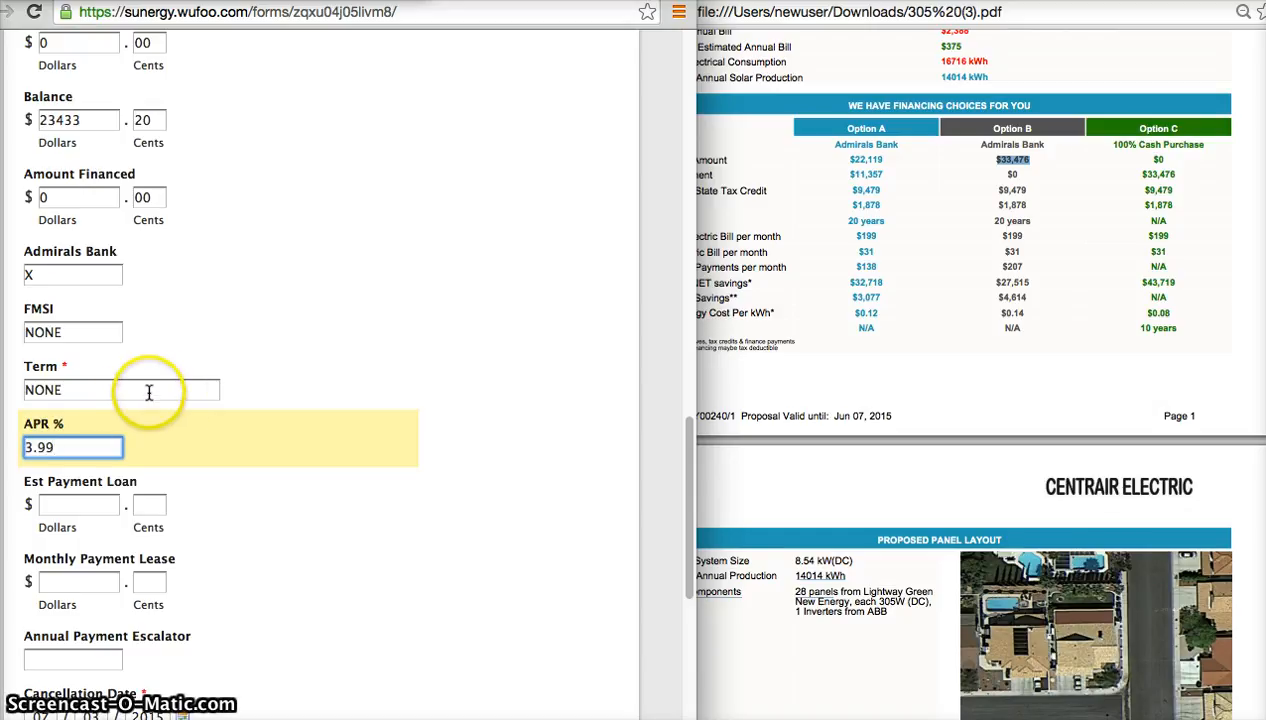
click(126, 390)
double_click(126, 390)
key(BackSpace)
text(2)
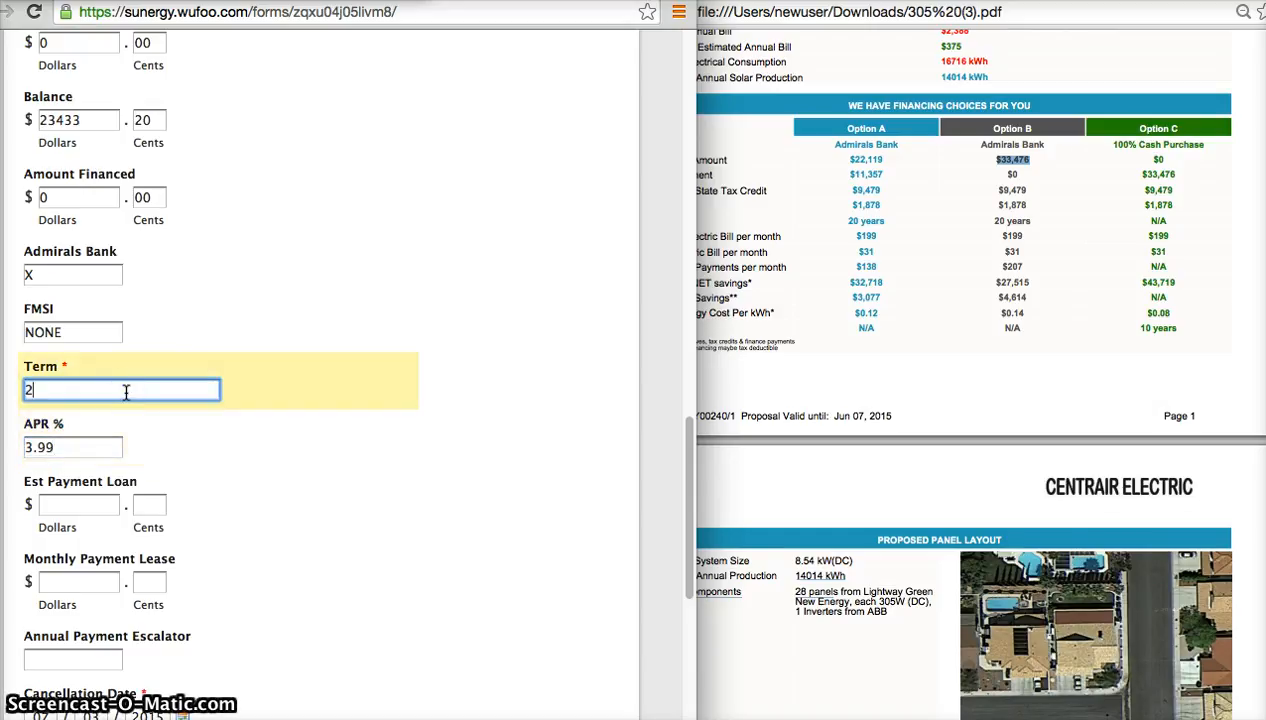
text(0 YEAR)
key(Tab)
Set the Est Payment Loan to 138.00, taken from Option A's monthly financing payment in the proposal.
click(195, 512)
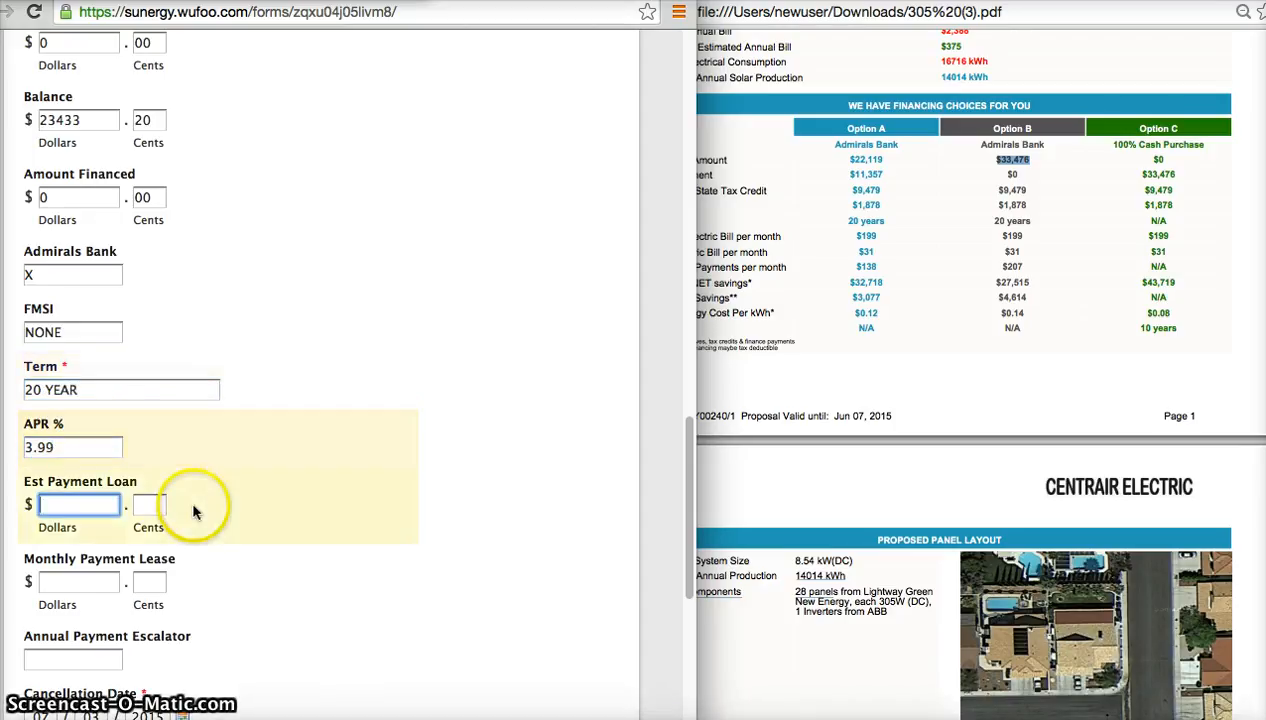
scroll(195, 510, down, 2)
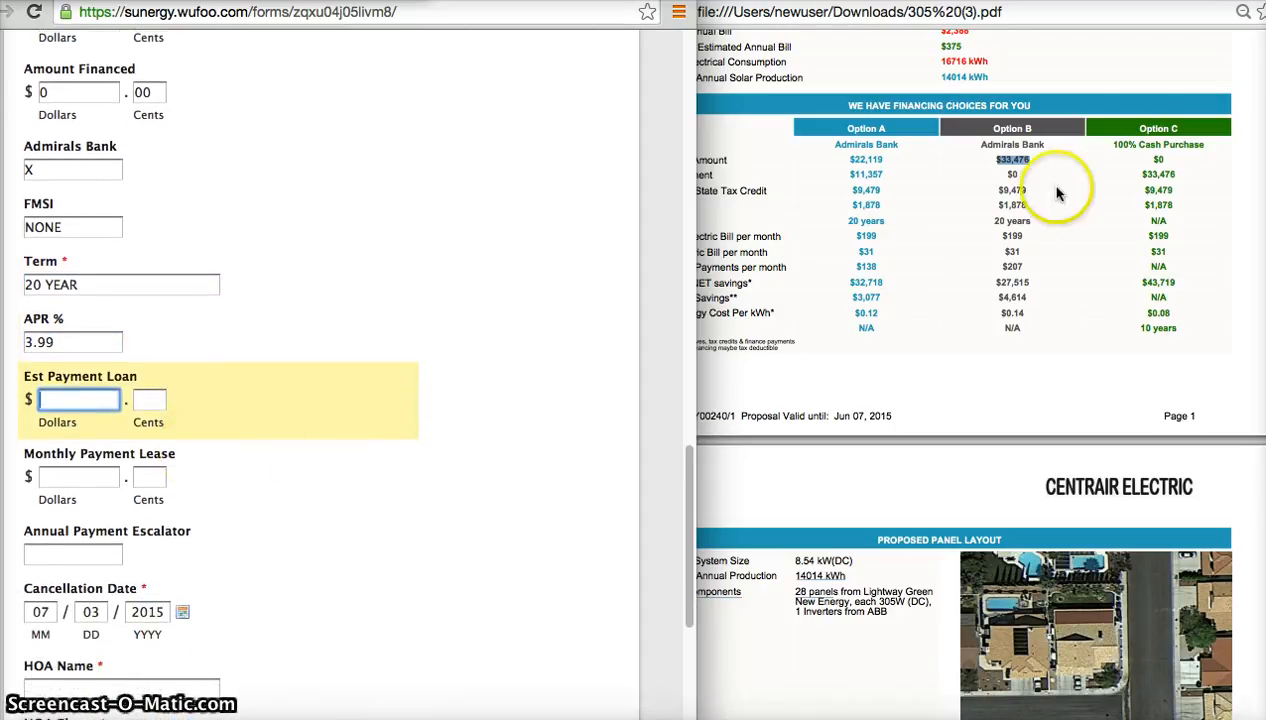
click(866, 263)
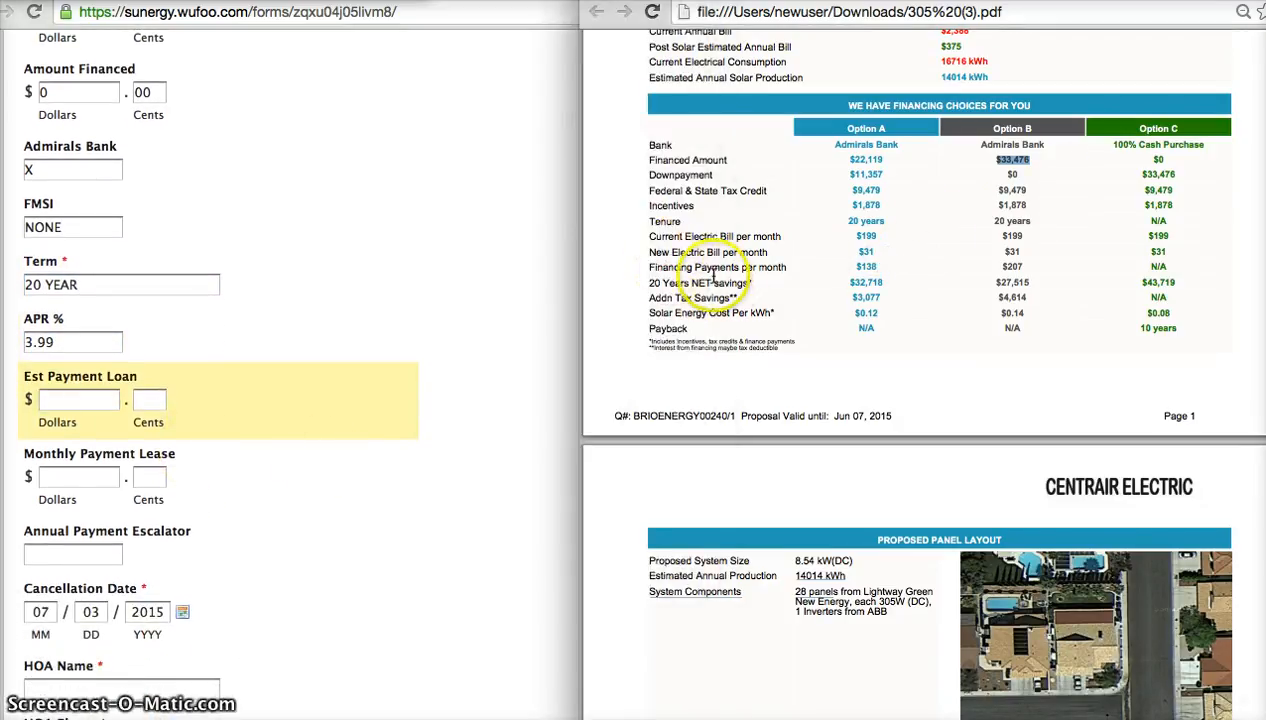
mouse_move(880, 265)
mouse_down()
mouse_move(845, 265)
mouse_move(886, 266)
mouse_up()
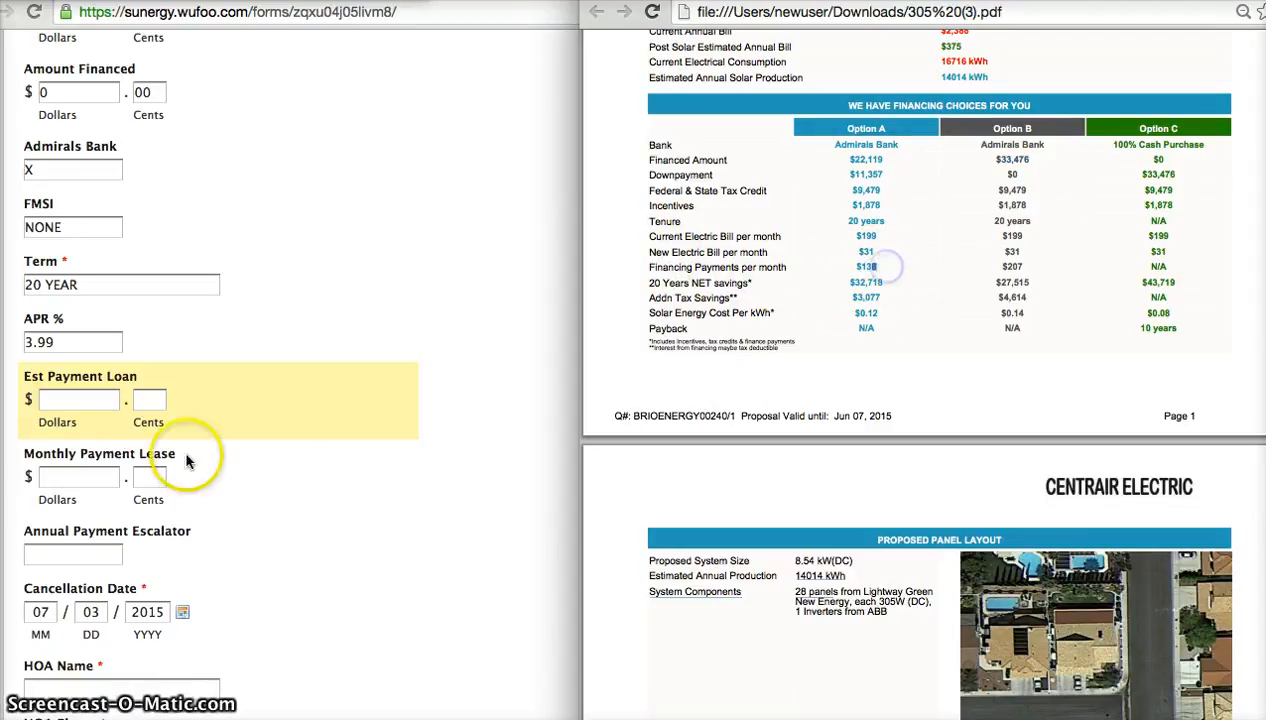
click(88, 402)
text(138)
key(Tab)
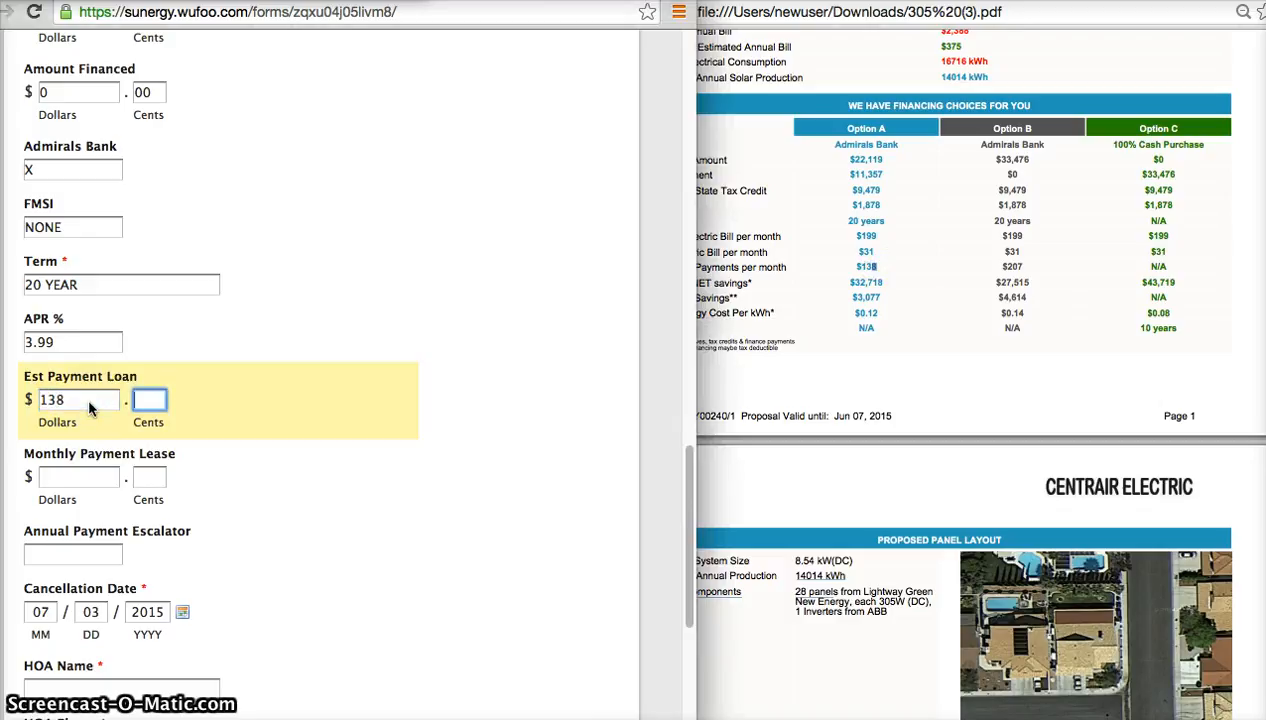
text(00)
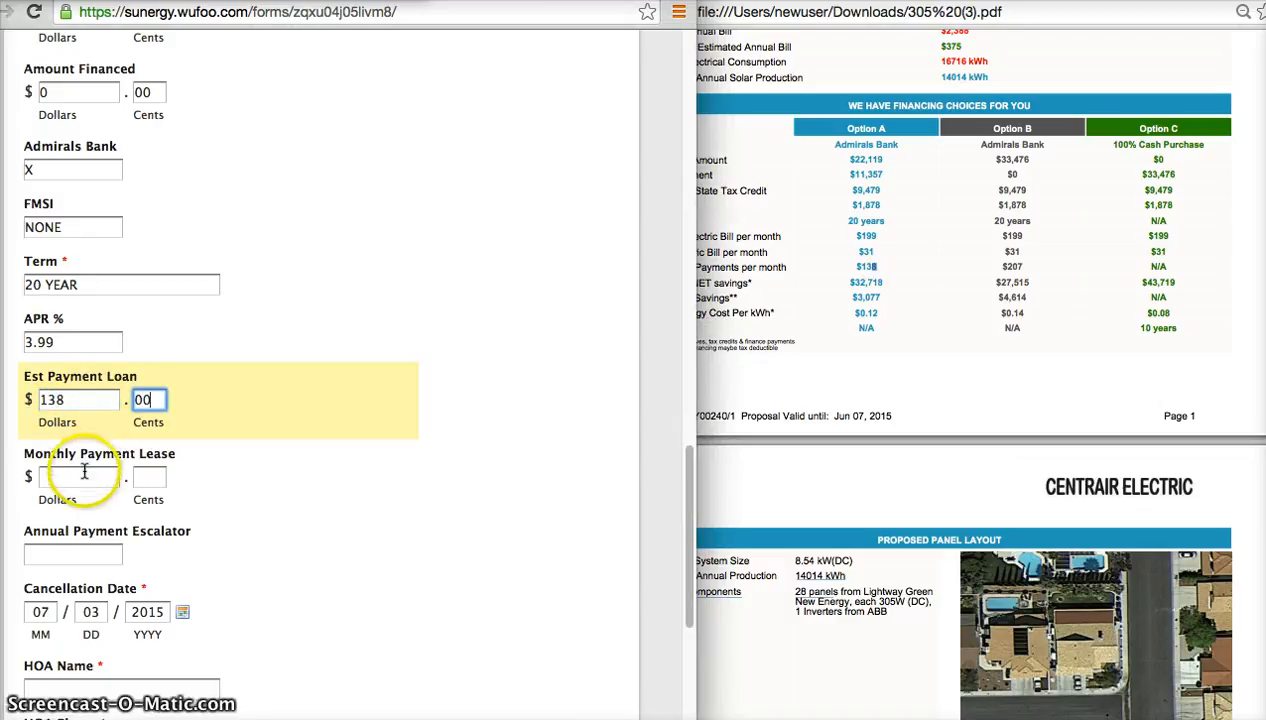
Set the Monthly Payment Lease to 0.00.
click(78, 474)
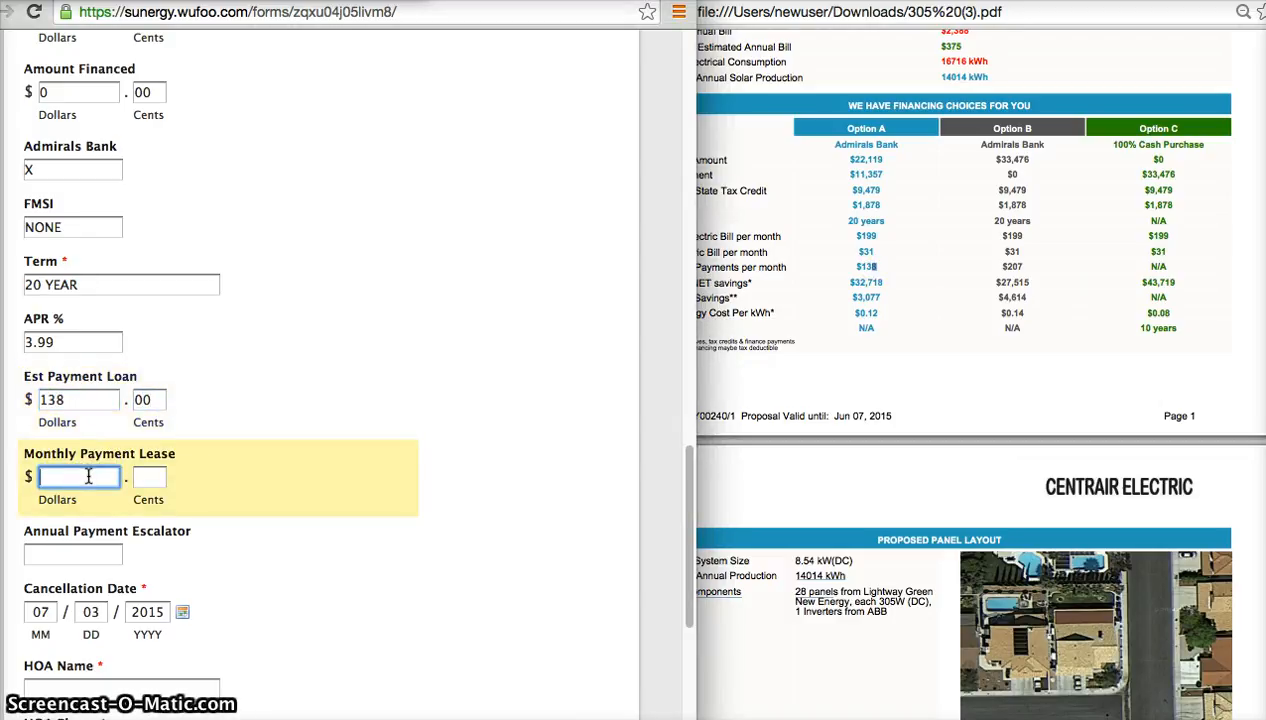
text(0)
key(Tab)
text(00)
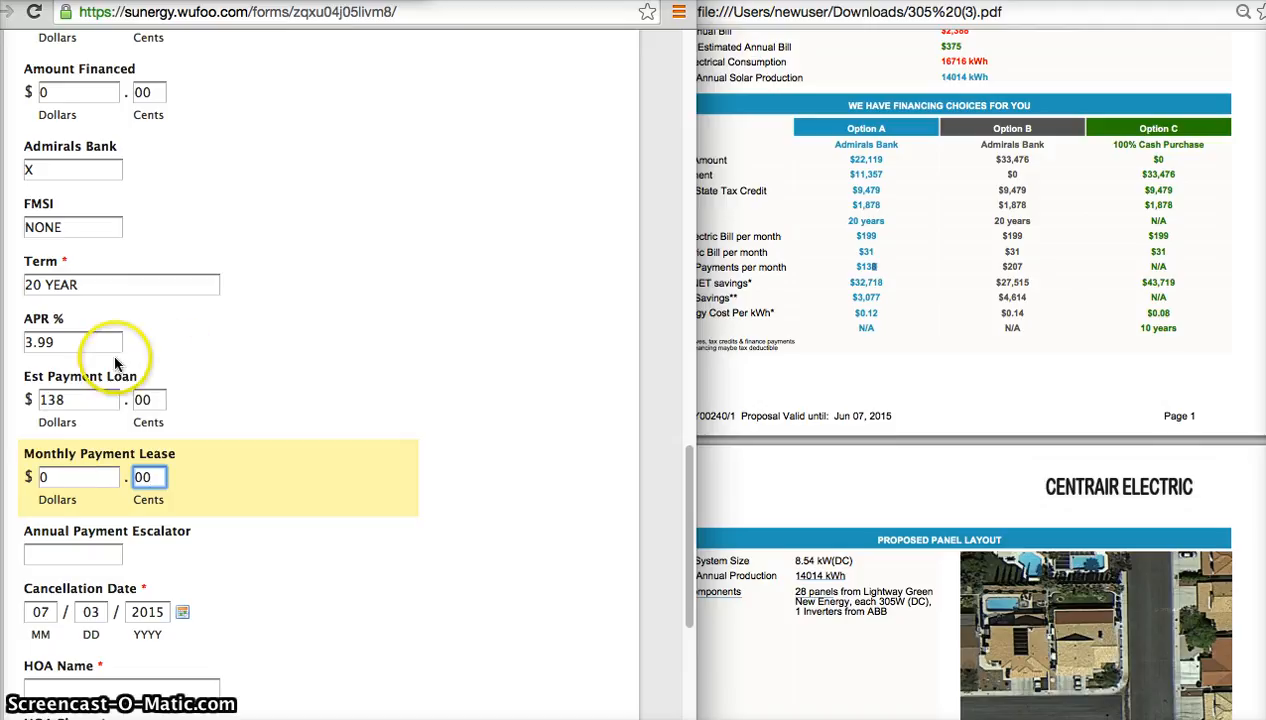
Set the Est Payment Loan dollars to 0.
double_click(90, 398)
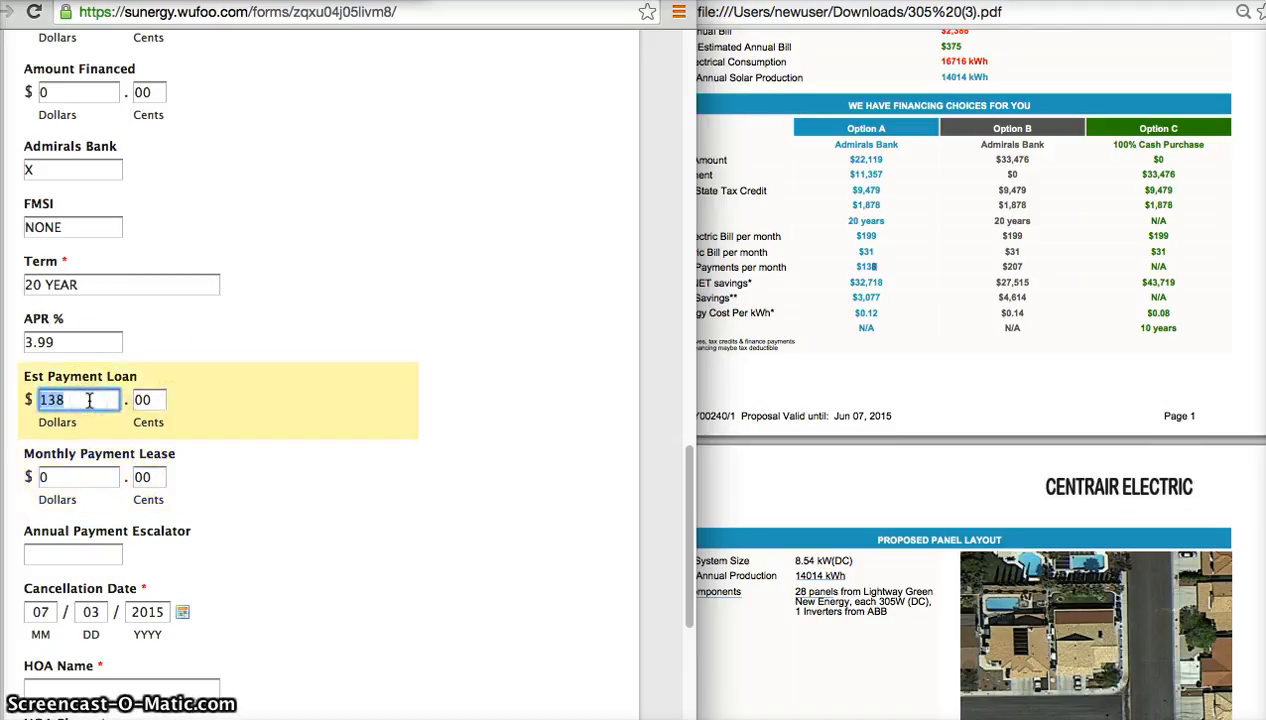
key(BackSpace)
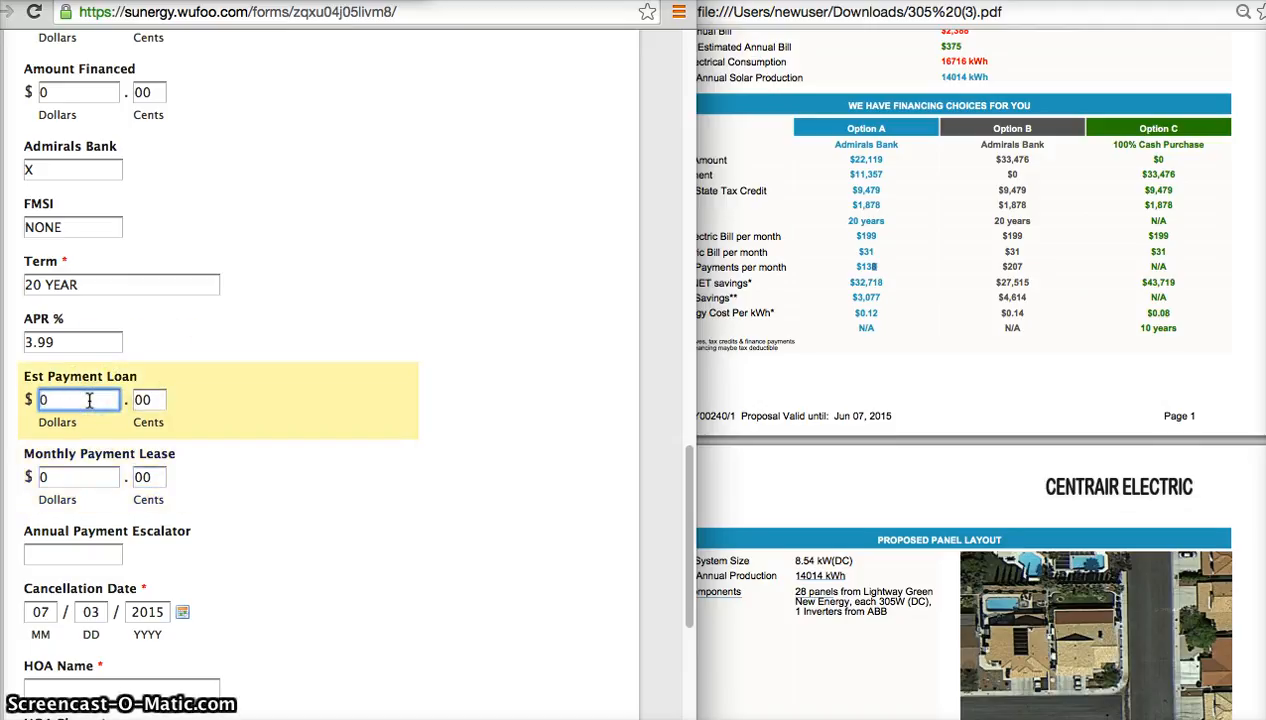
key(Tab)
key(Tab)
key(Tab)
key(Tab)
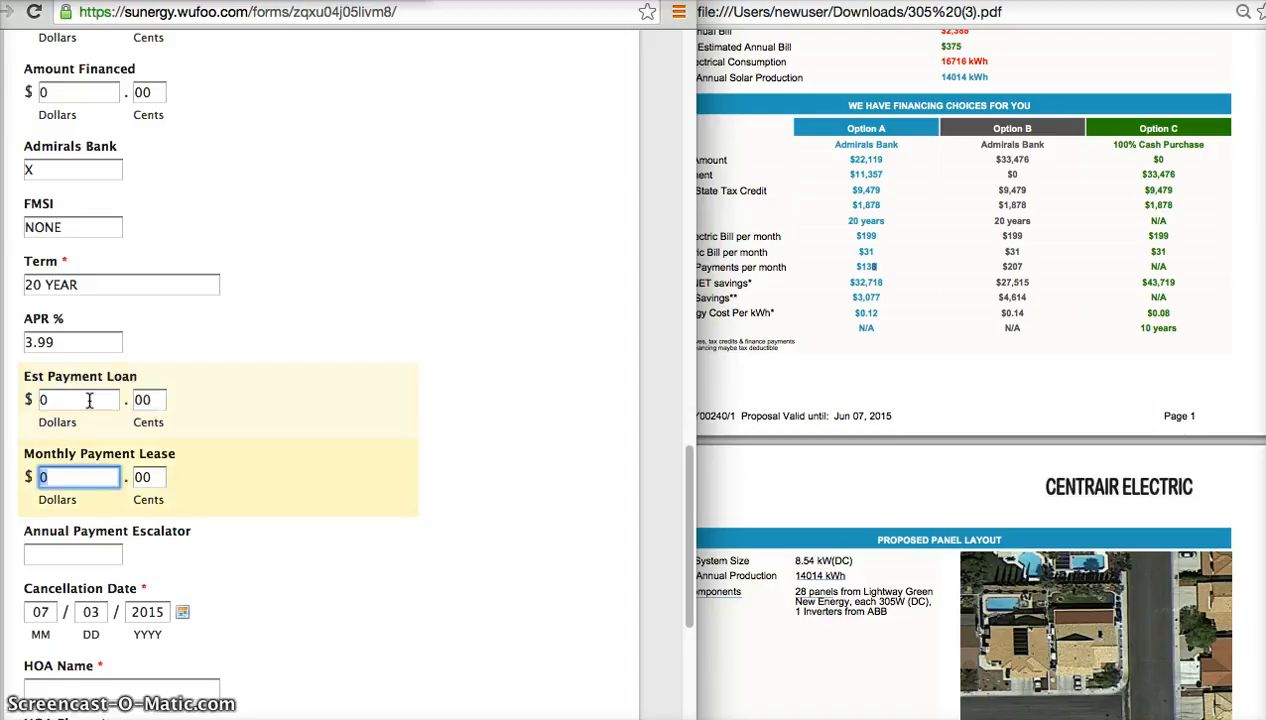
Set the Est Payment Loan dollars to 138.
double_click(88, 393)
key(BackSpace)
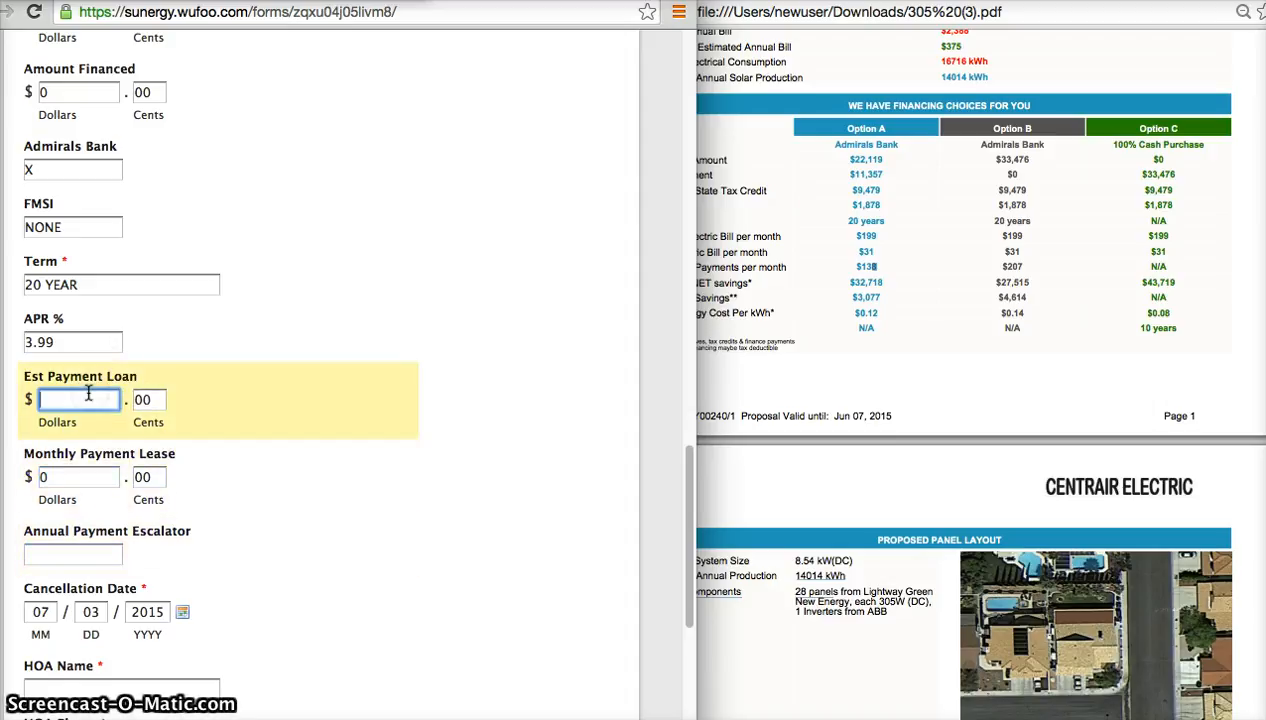
key(Tab)
key(Tab)
key(Tab)
key(Tab)
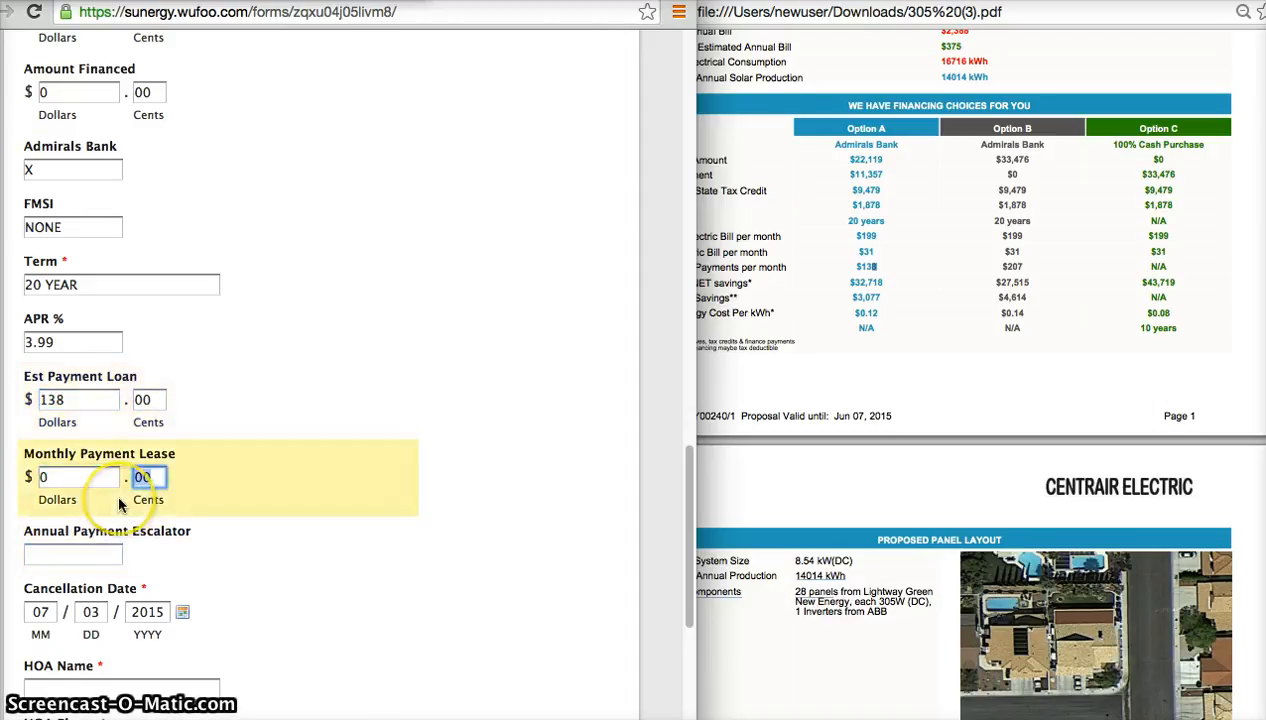
Enter none as the Annual Payment Escalator.
scroll(118, 505, down, 3)
click(99, 389)
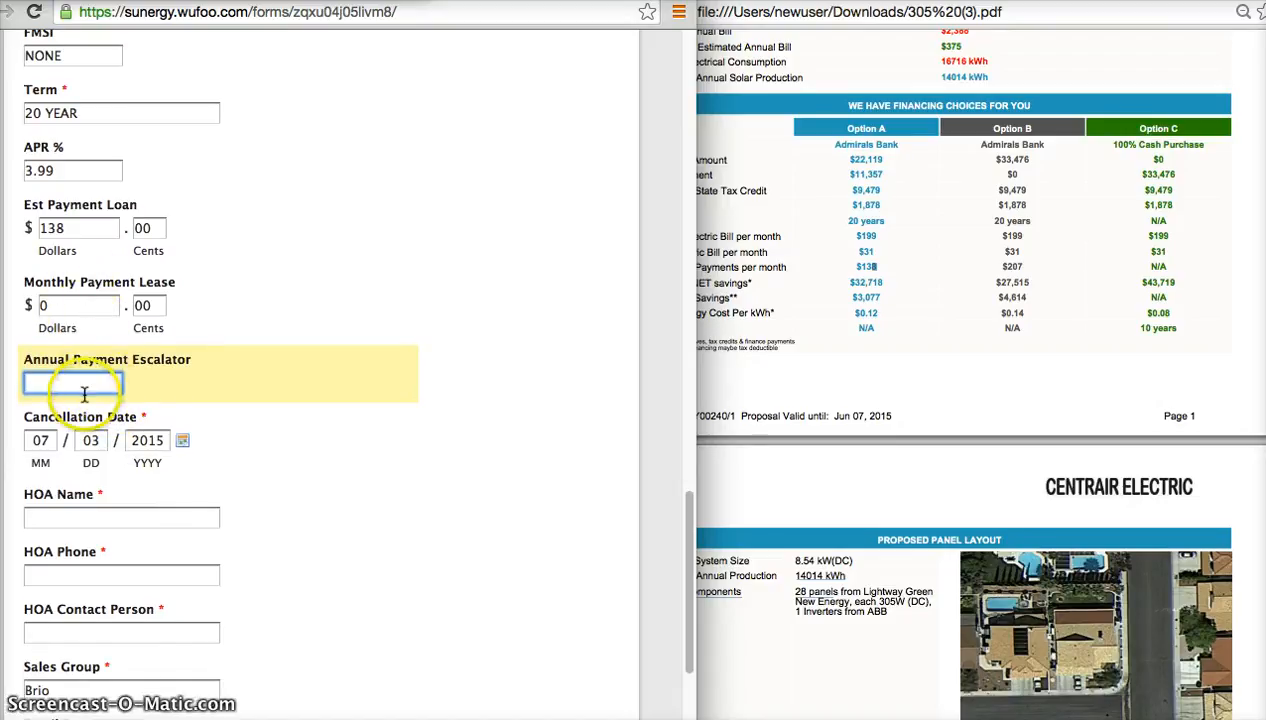
text(2.)
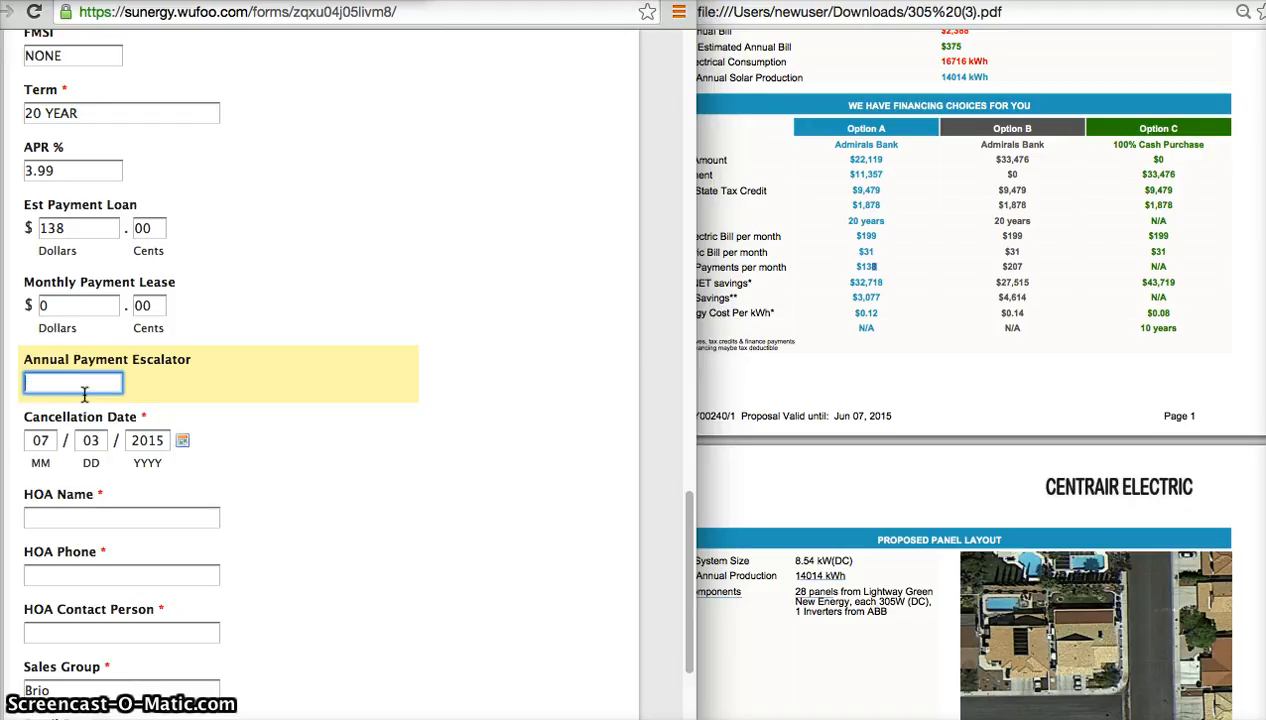
key(BackSpace)
key(BackSpace)
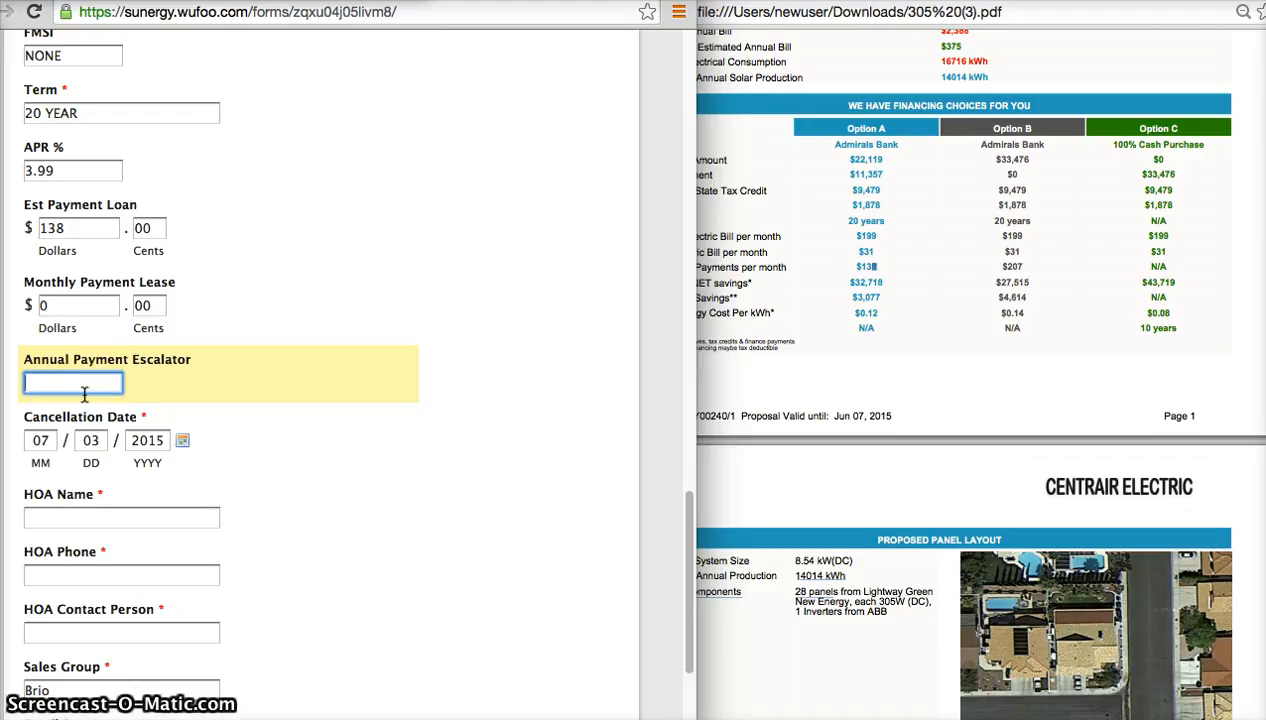
text(none)
key(Tab)
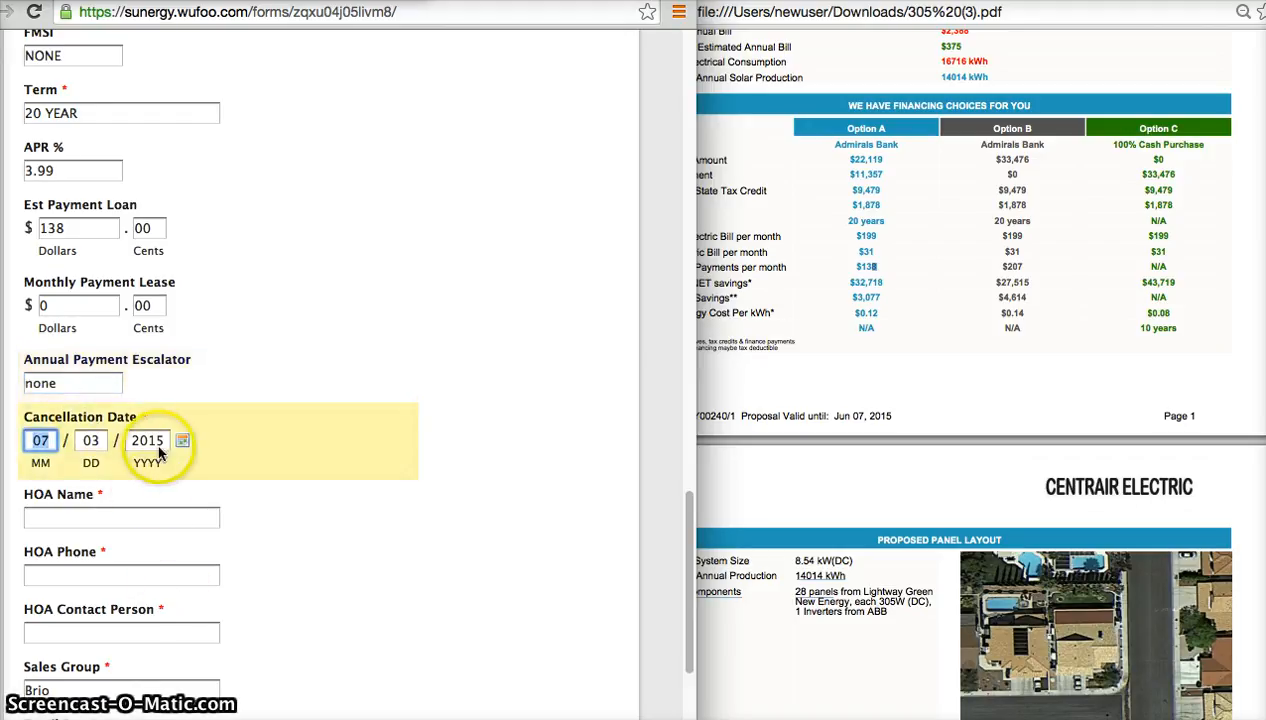
Enter Summerline springs as the HOA Name, leaving the prefilled cancellation date as it is.
scroll(155, 440, down, 3)
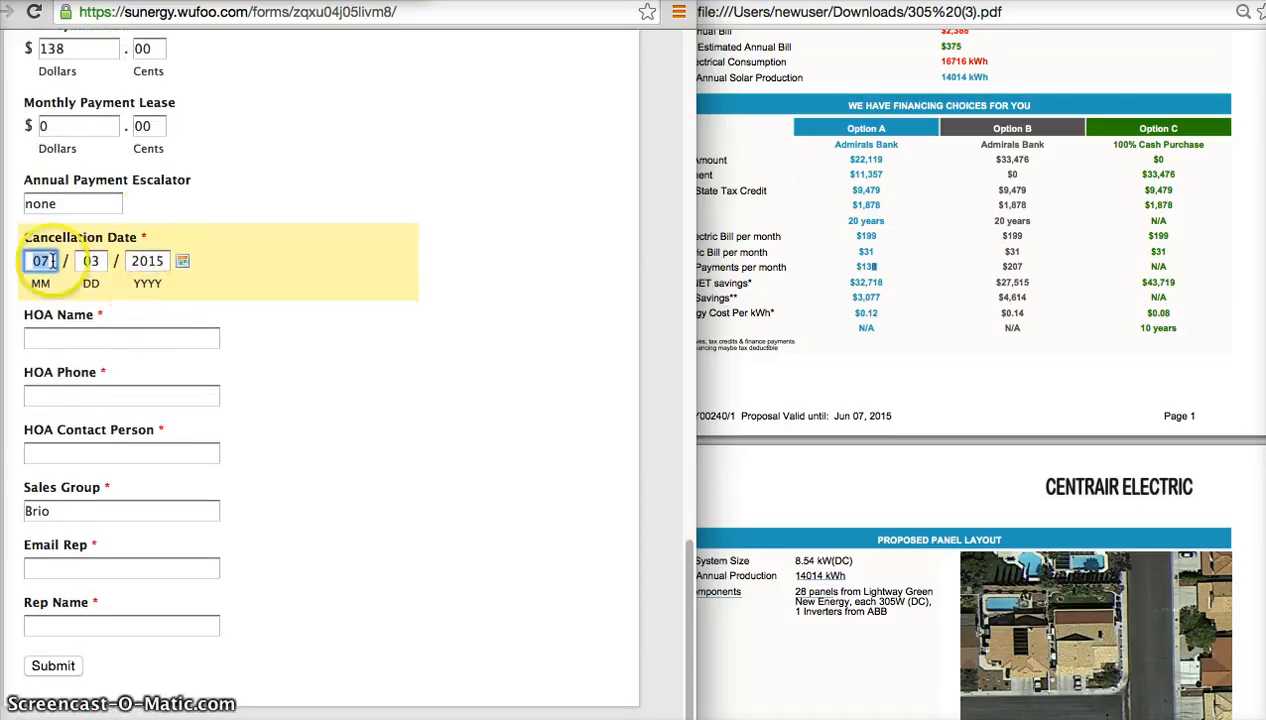
key(Tab)
key(Tab)
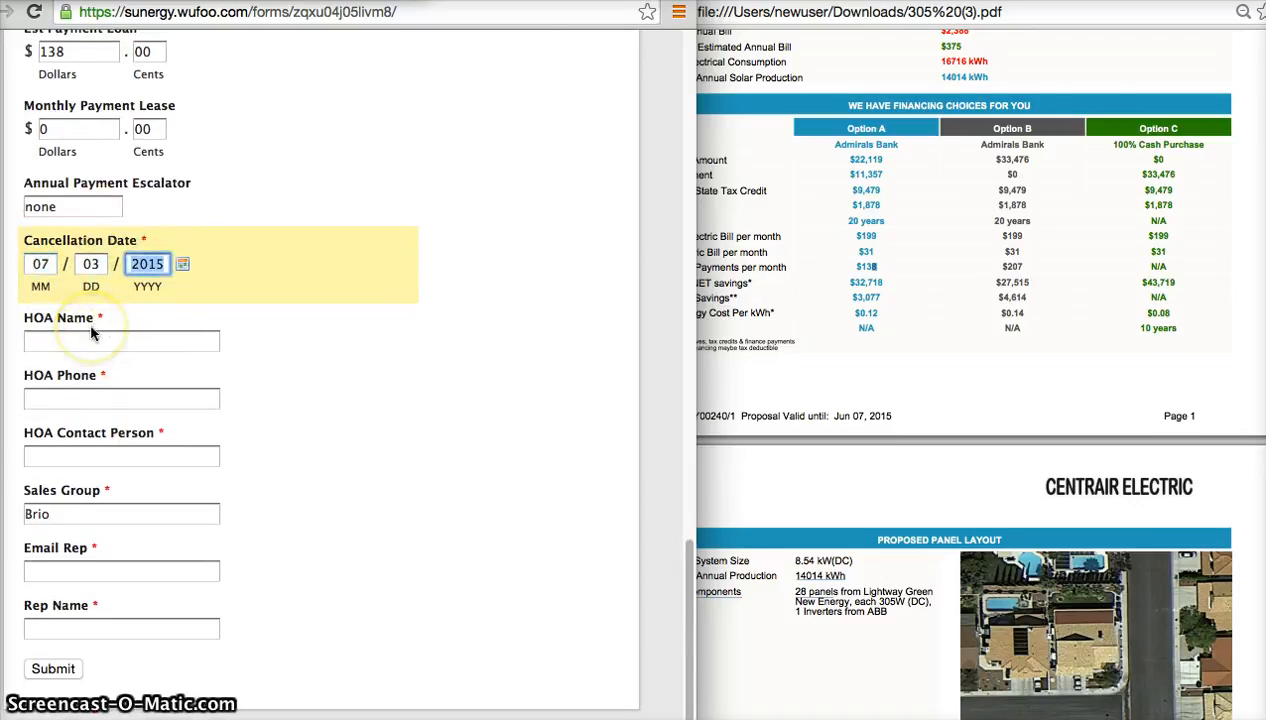
key(Tab)
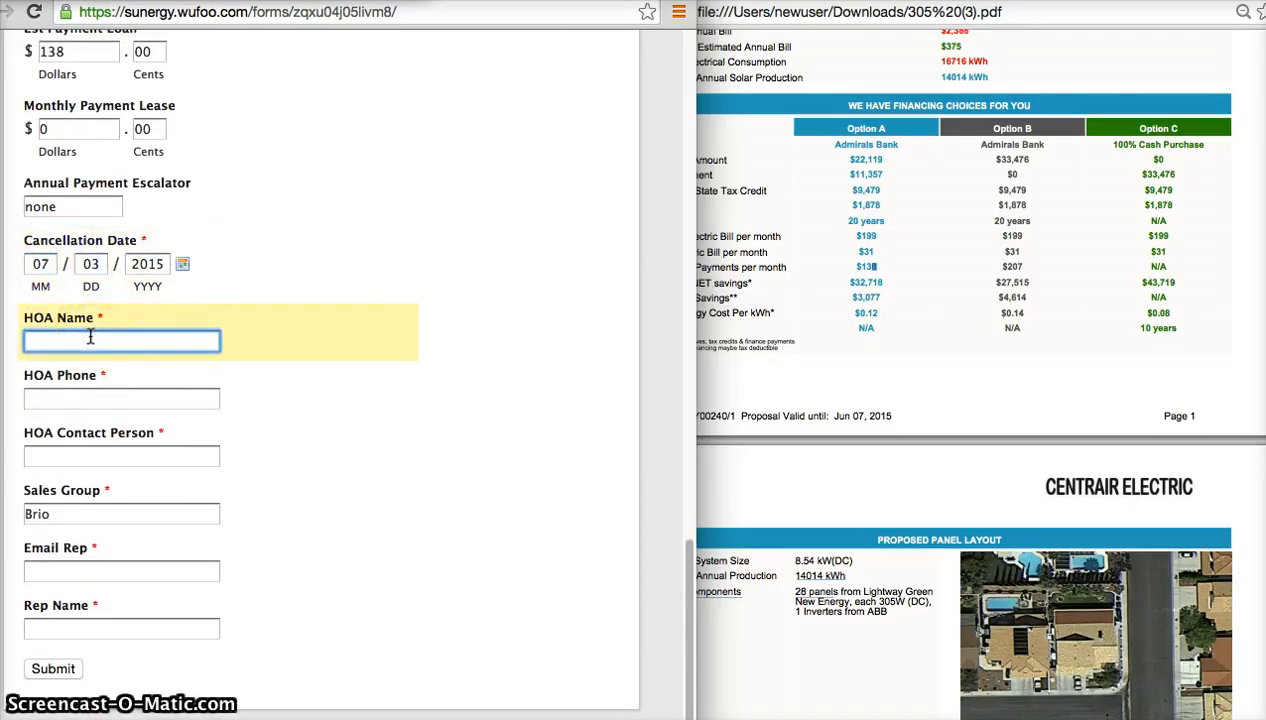
text(Su)
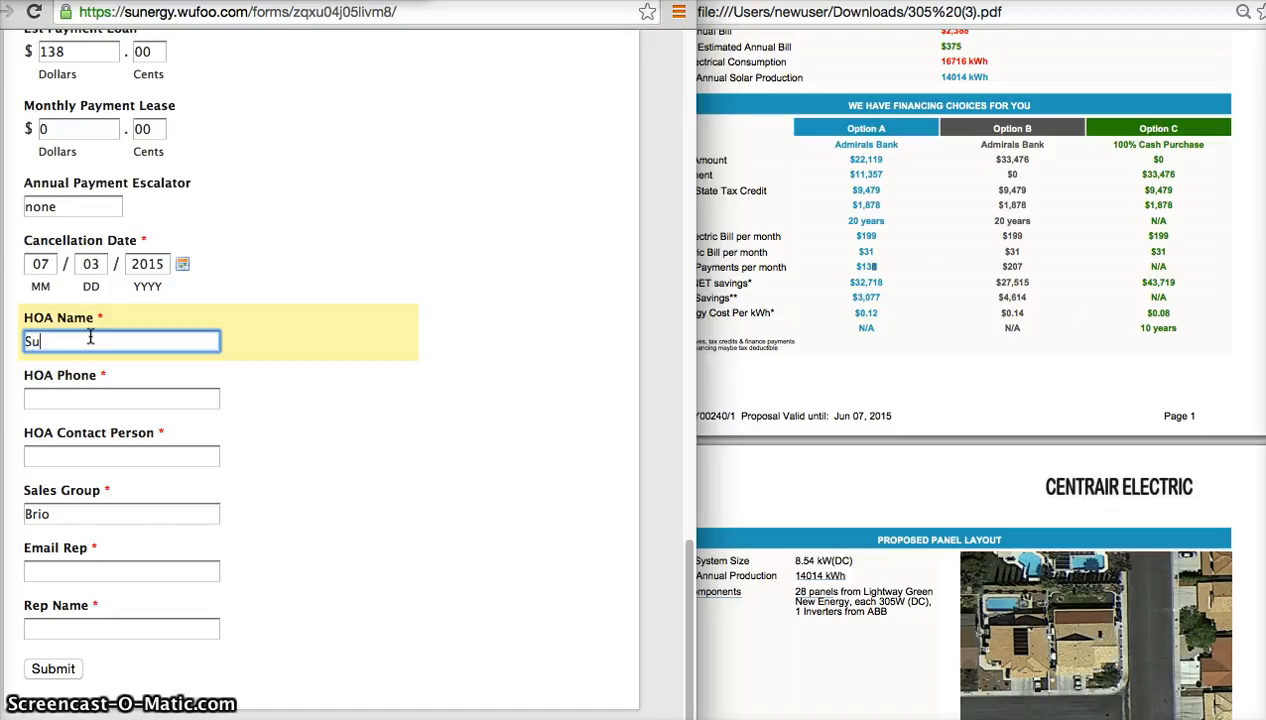
text(mmerline springs)
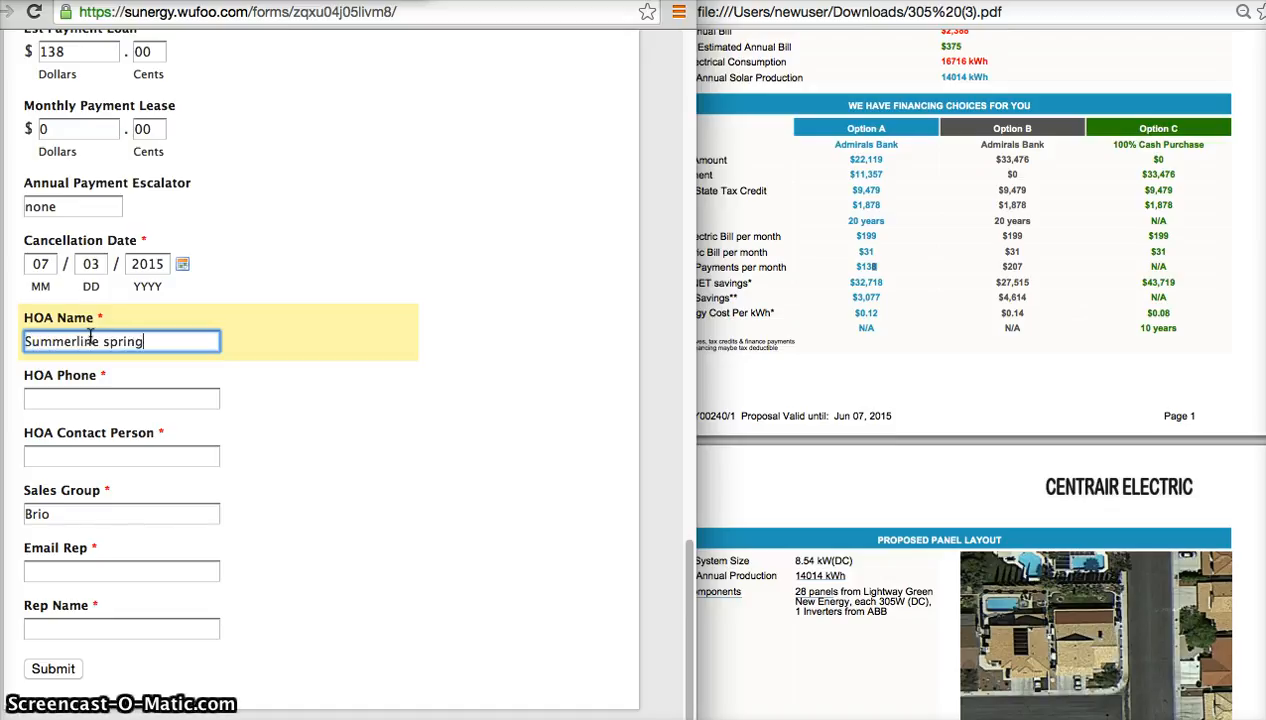
key(Tab)
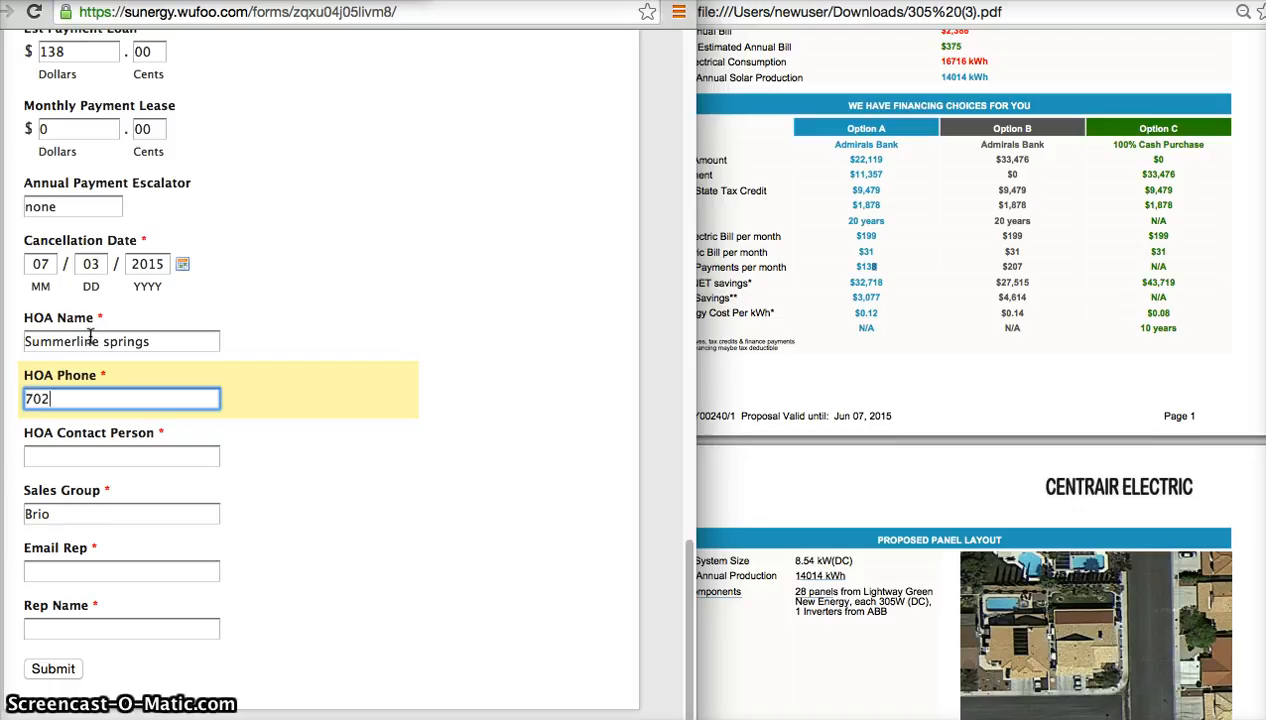
Fill in the HOA phone number and enter none as the HOA Contact Person.
text(702-999-99)
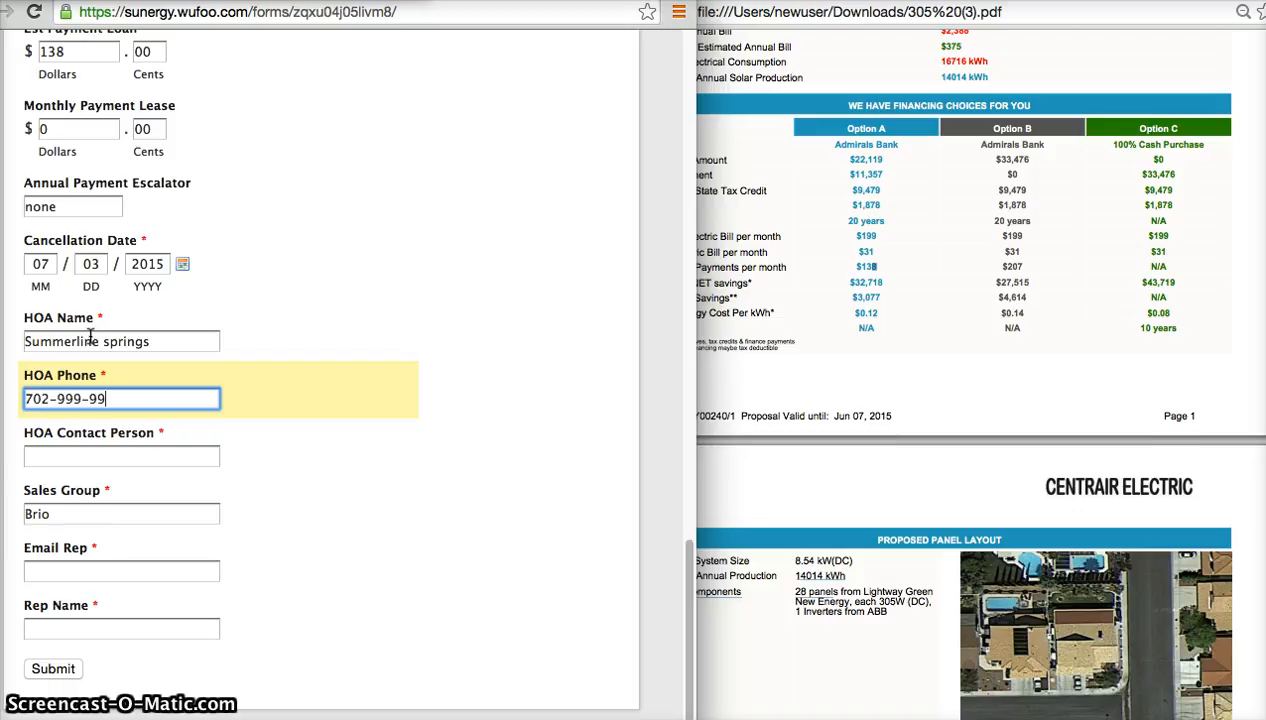
text(99)
key(Tab)
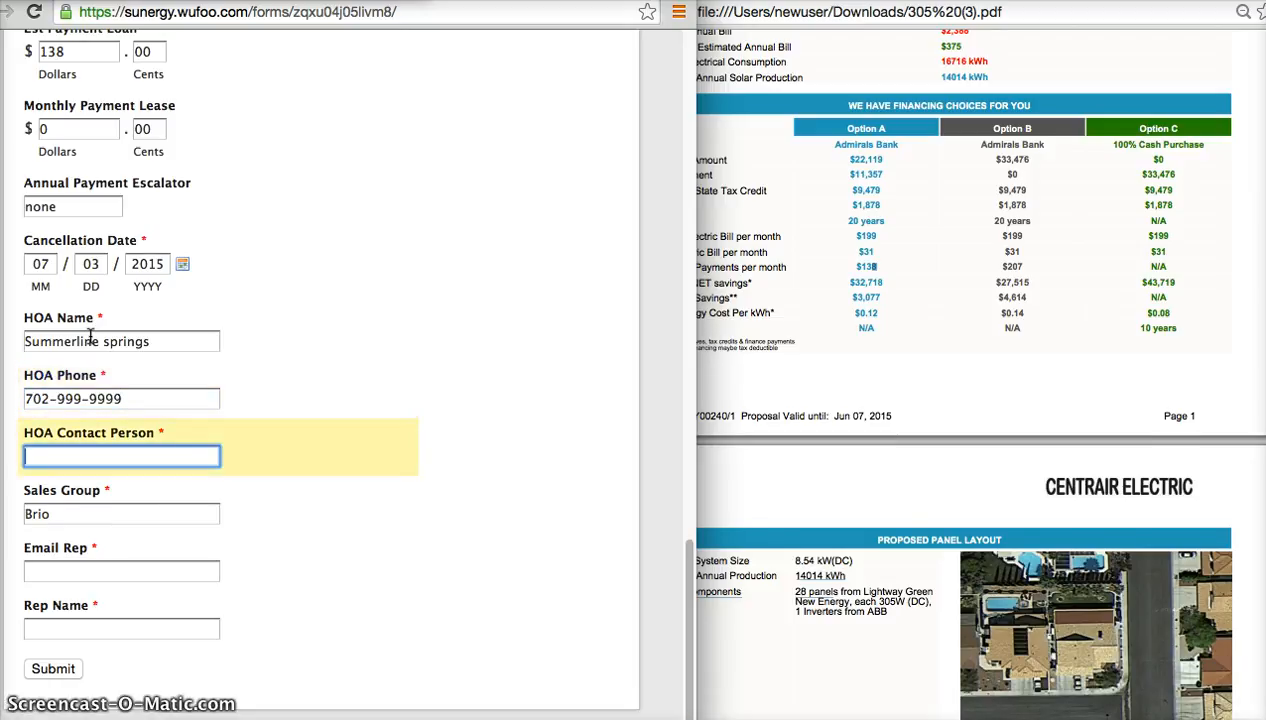
text(none)
key(Tab)
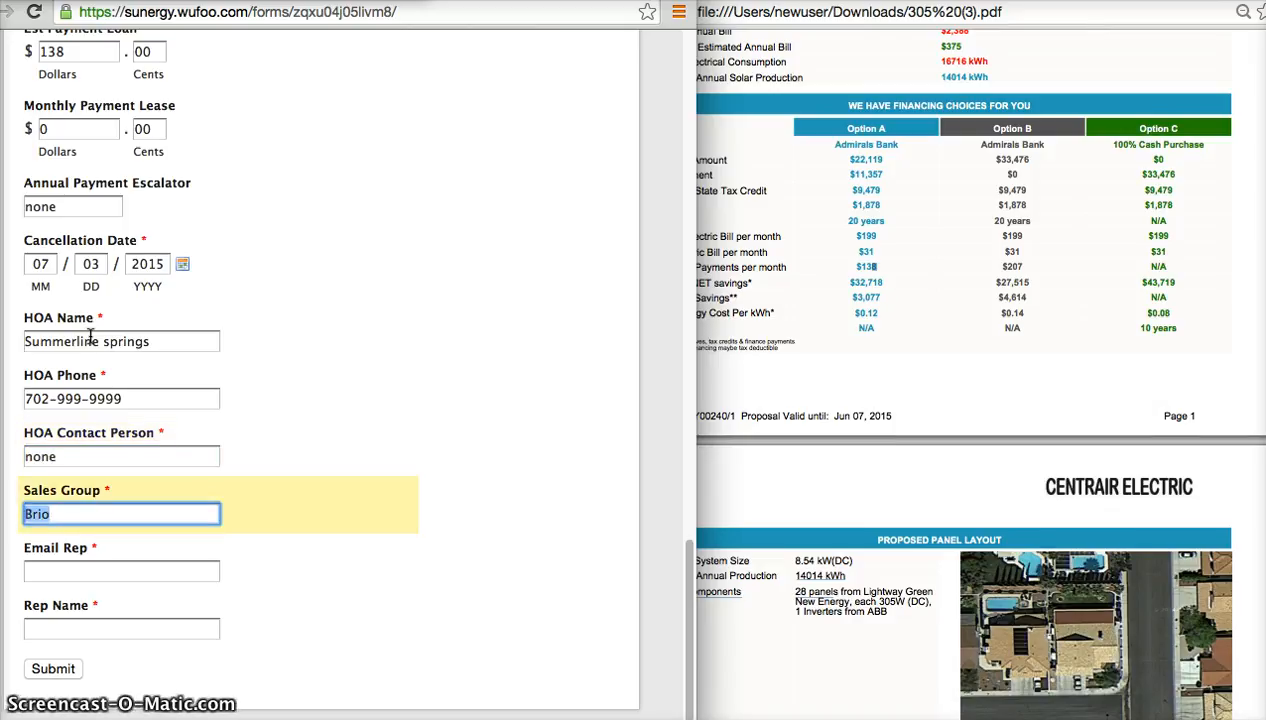
Keep Brio as the Sales Group and fill in the representative's e-mail address and full name.
key(Tab)
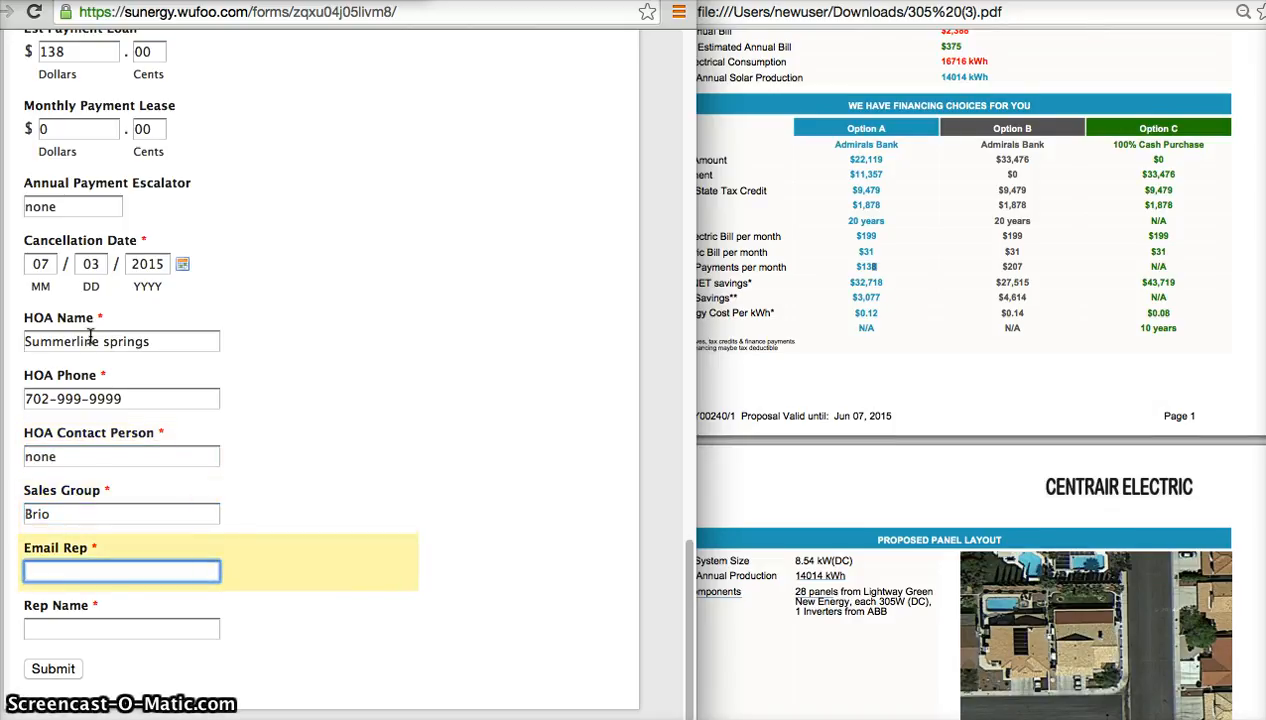
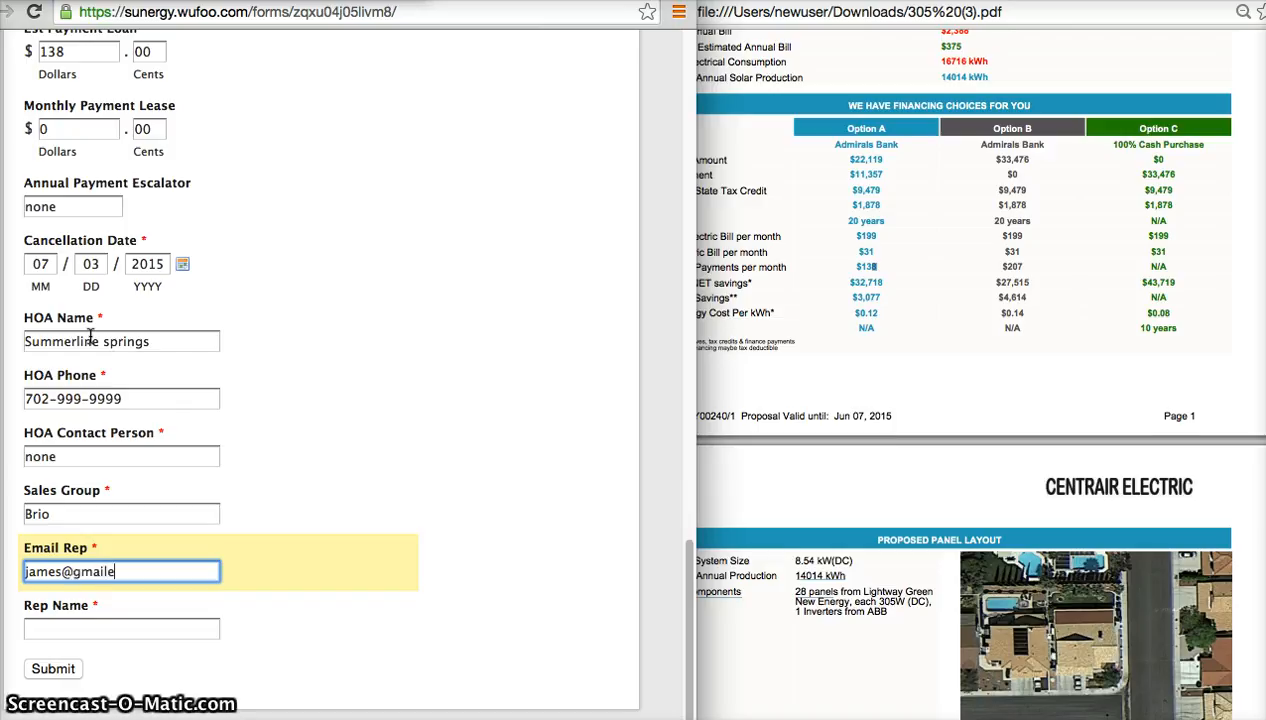
key(Tab)
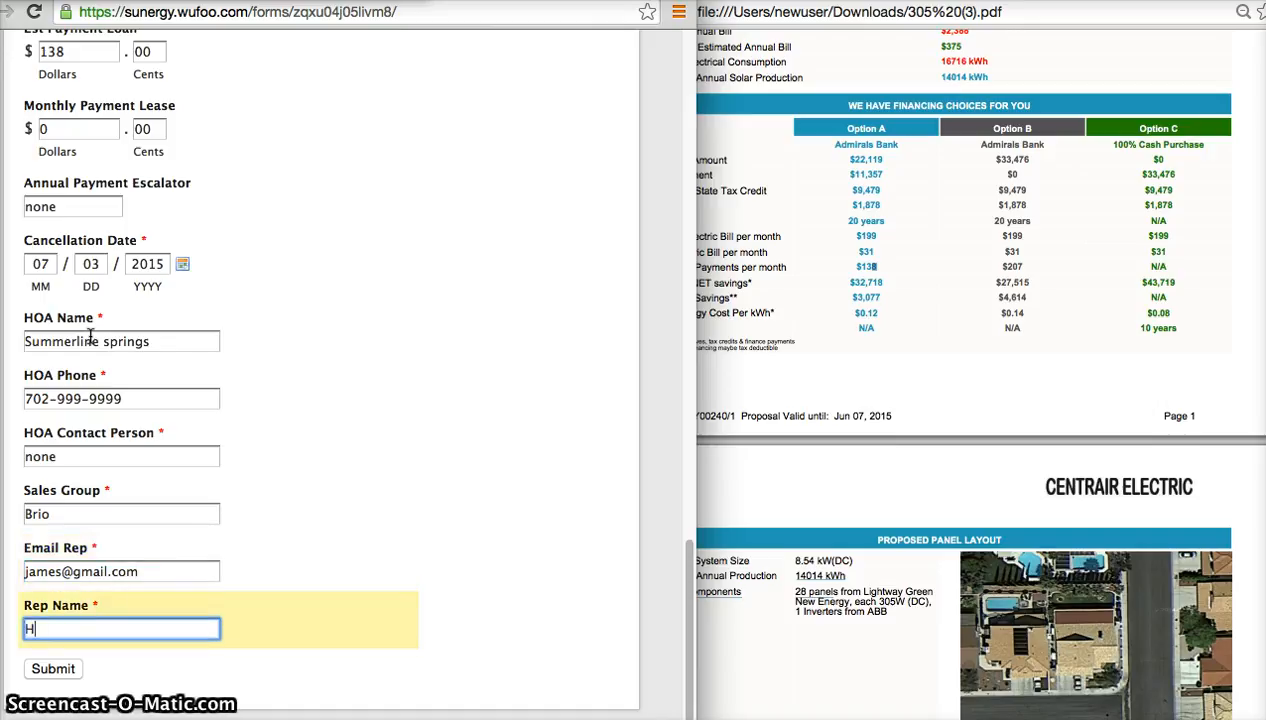
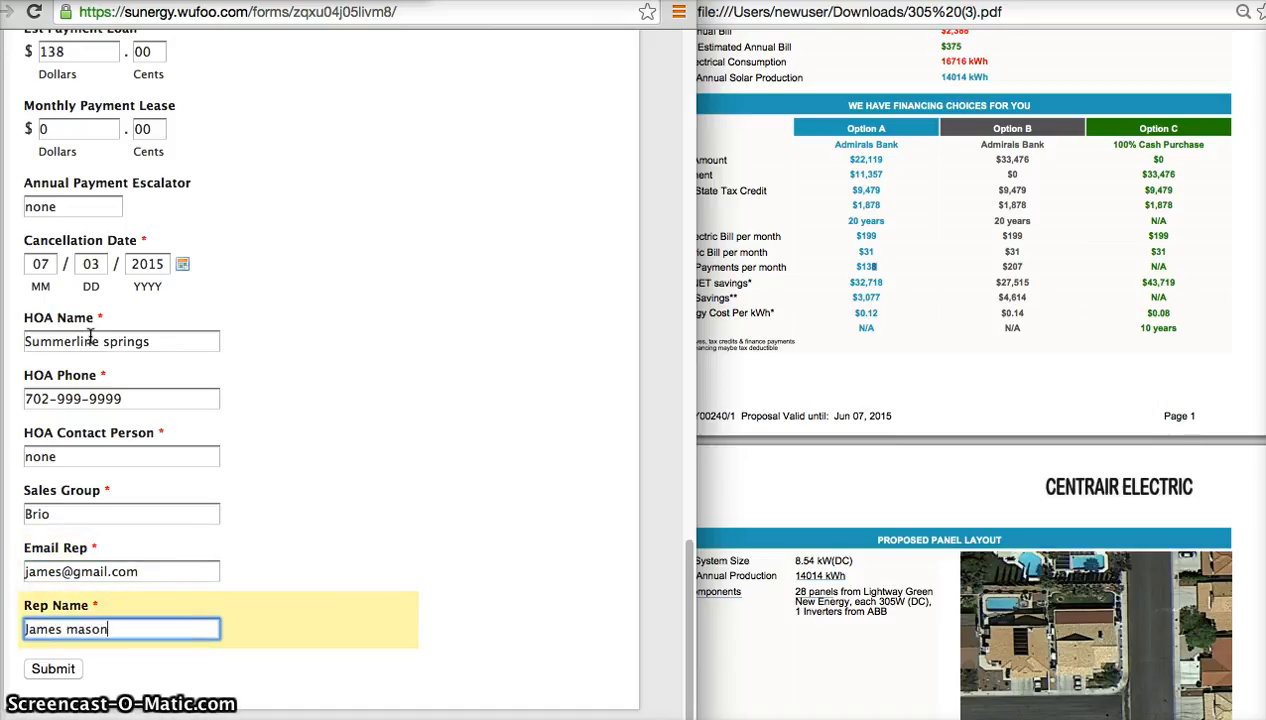
Enter the username part of the customer's e-mail in the Email field near the start of the form.
scroll(90, 335, up, 2)
scroll(90, 335, up, 20)
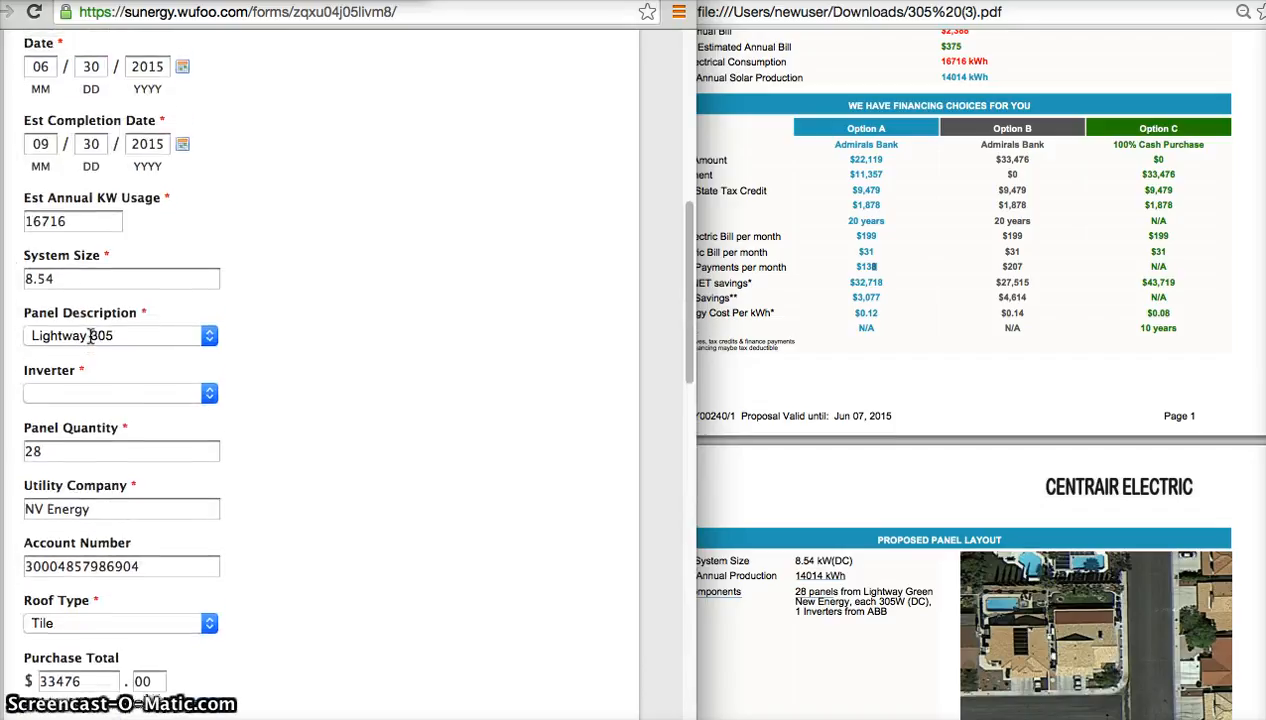
scroll(90, 335, up, 10)
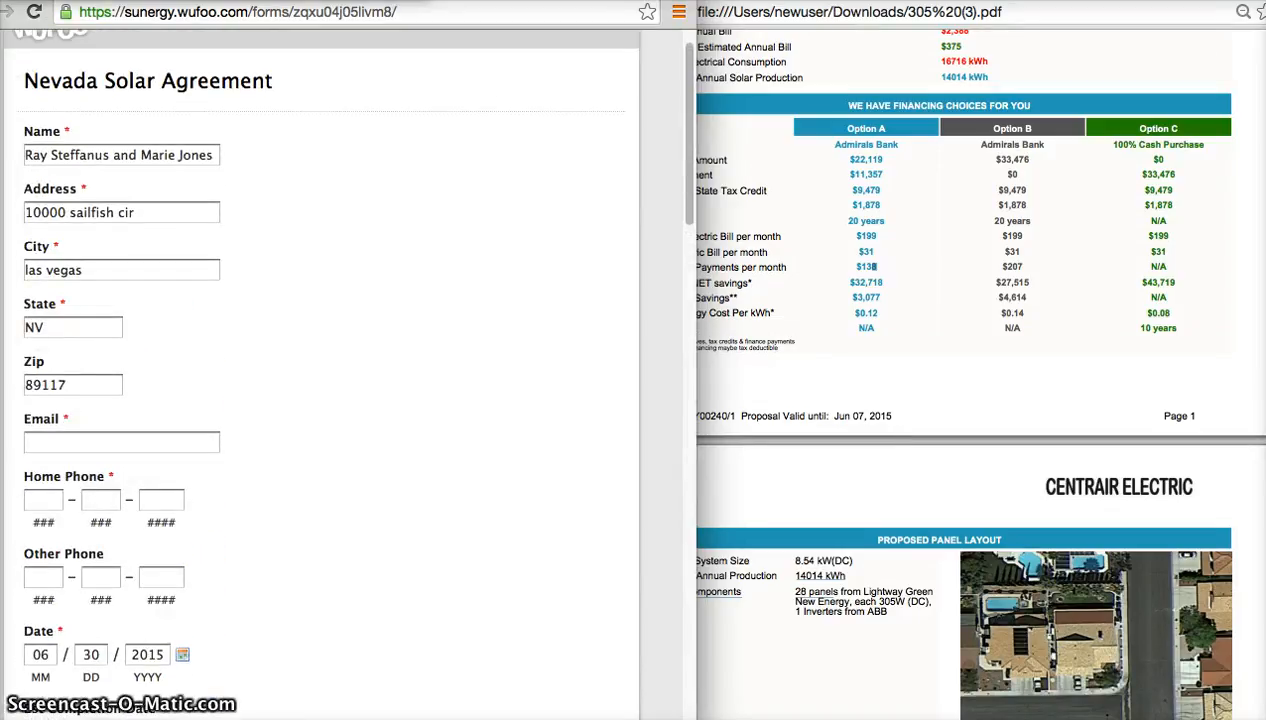
click(113, 443)
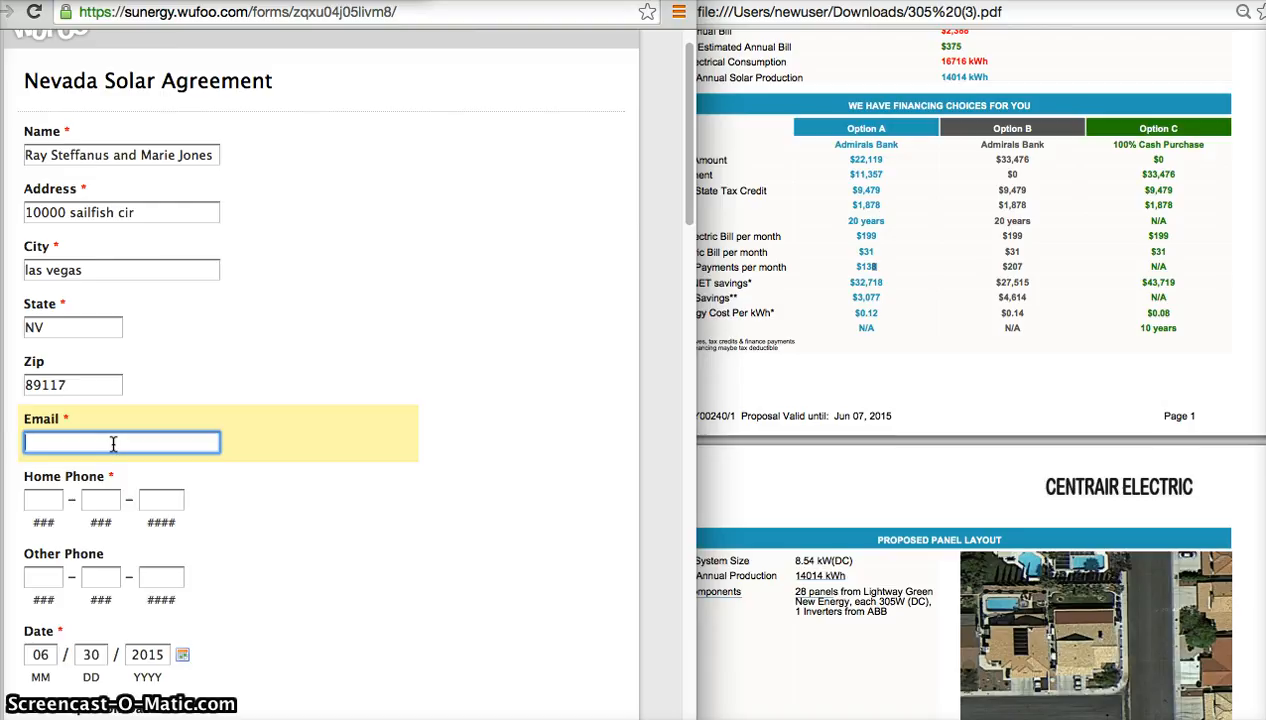
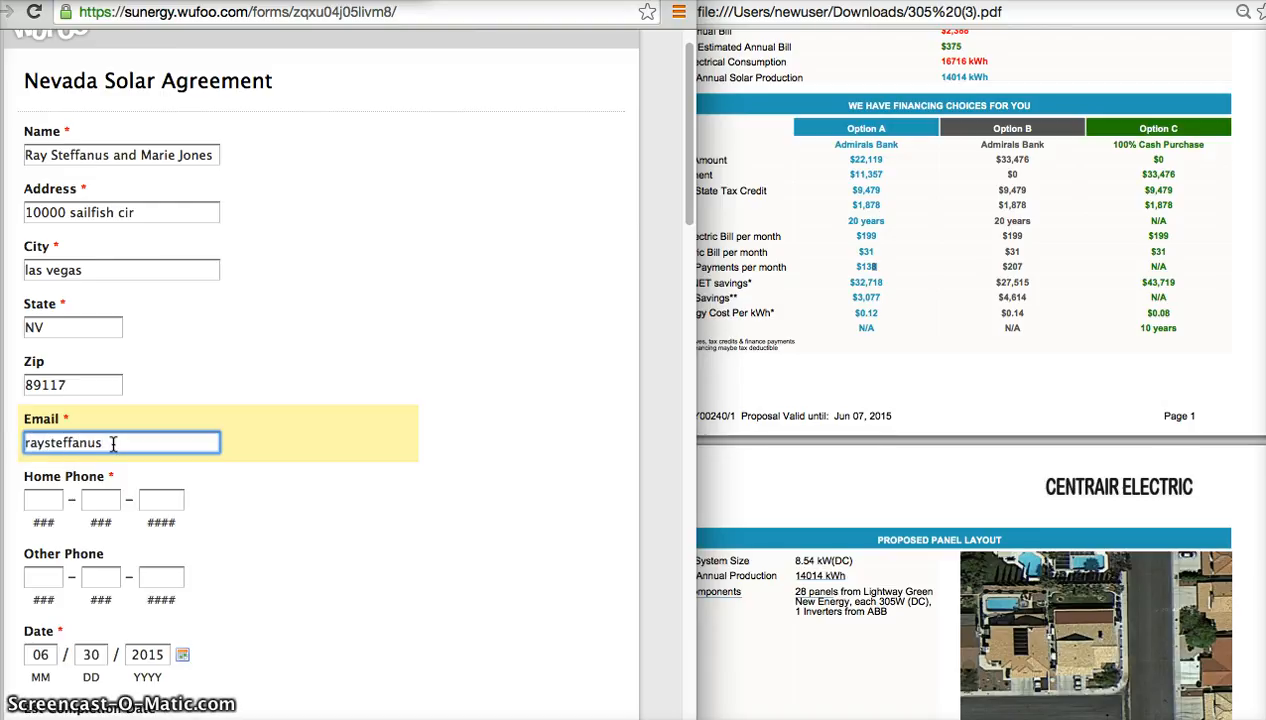
click(141, 316)
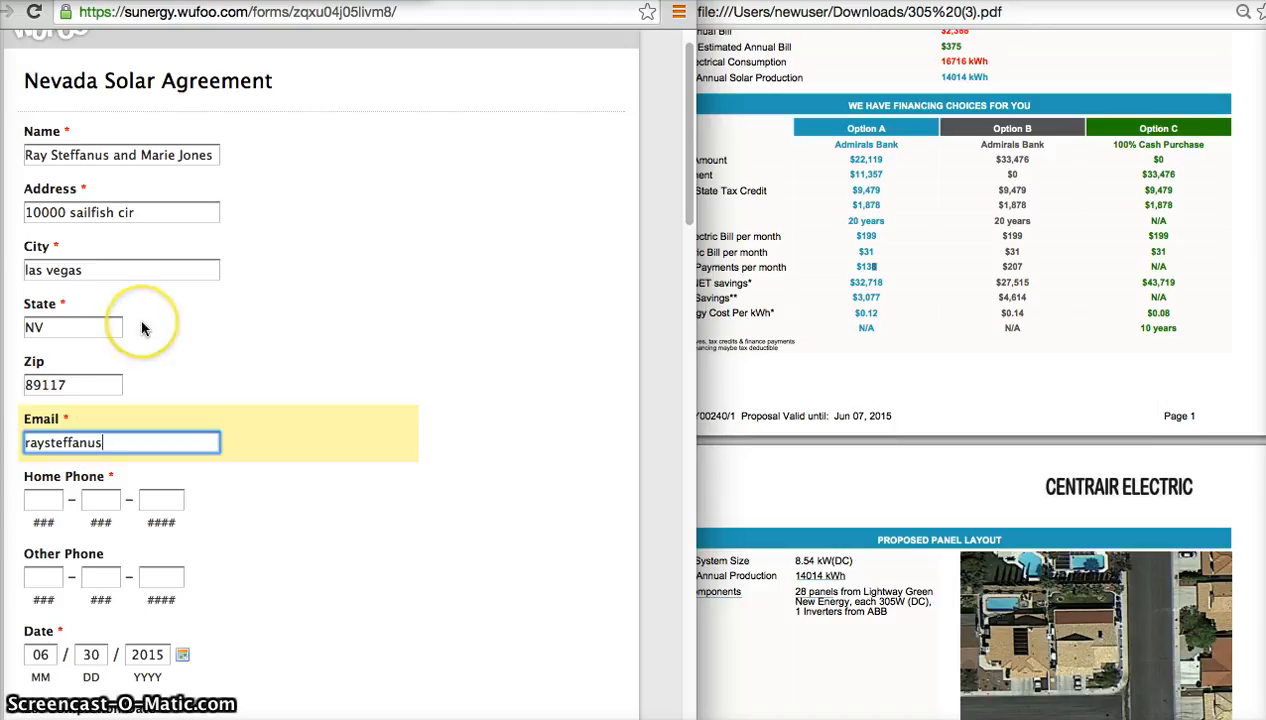
Review the form's payment, loan and HOA entries and compare them with the proposal's financing options.
scroll(141, 331, down, 6)
scroll(141, 328, down, 10)
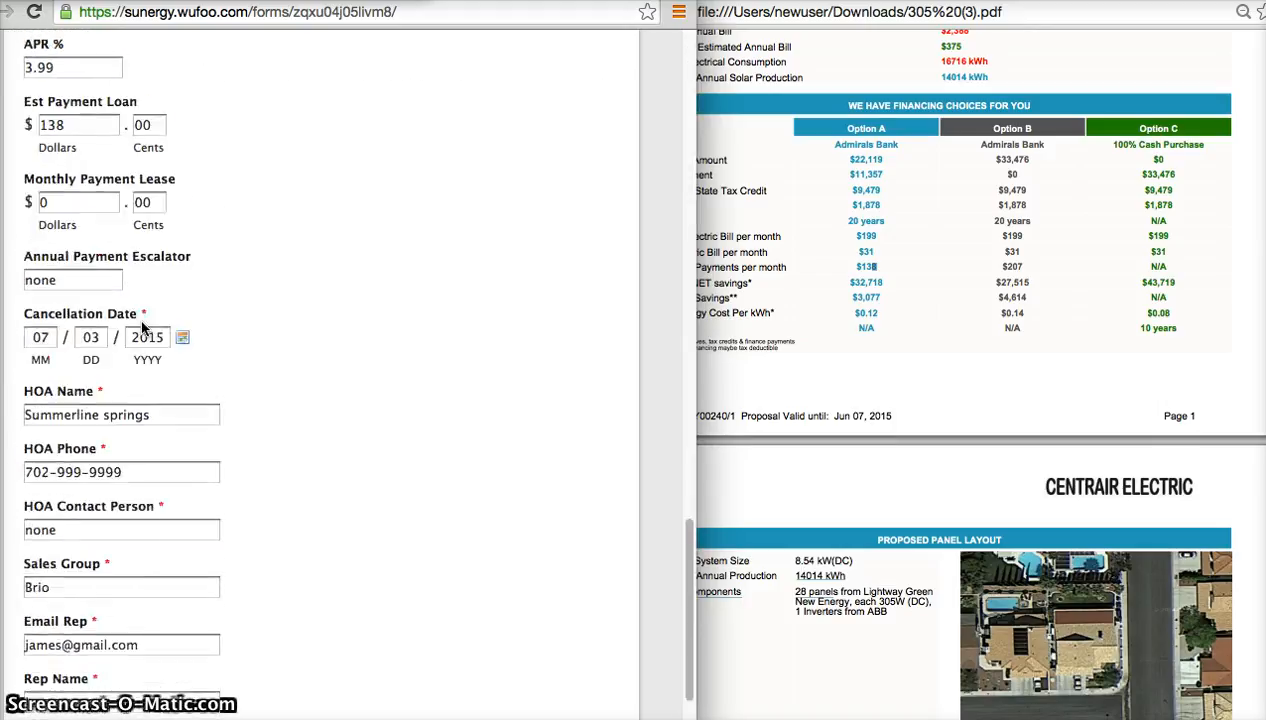
scroll(141, 329, up, 1)
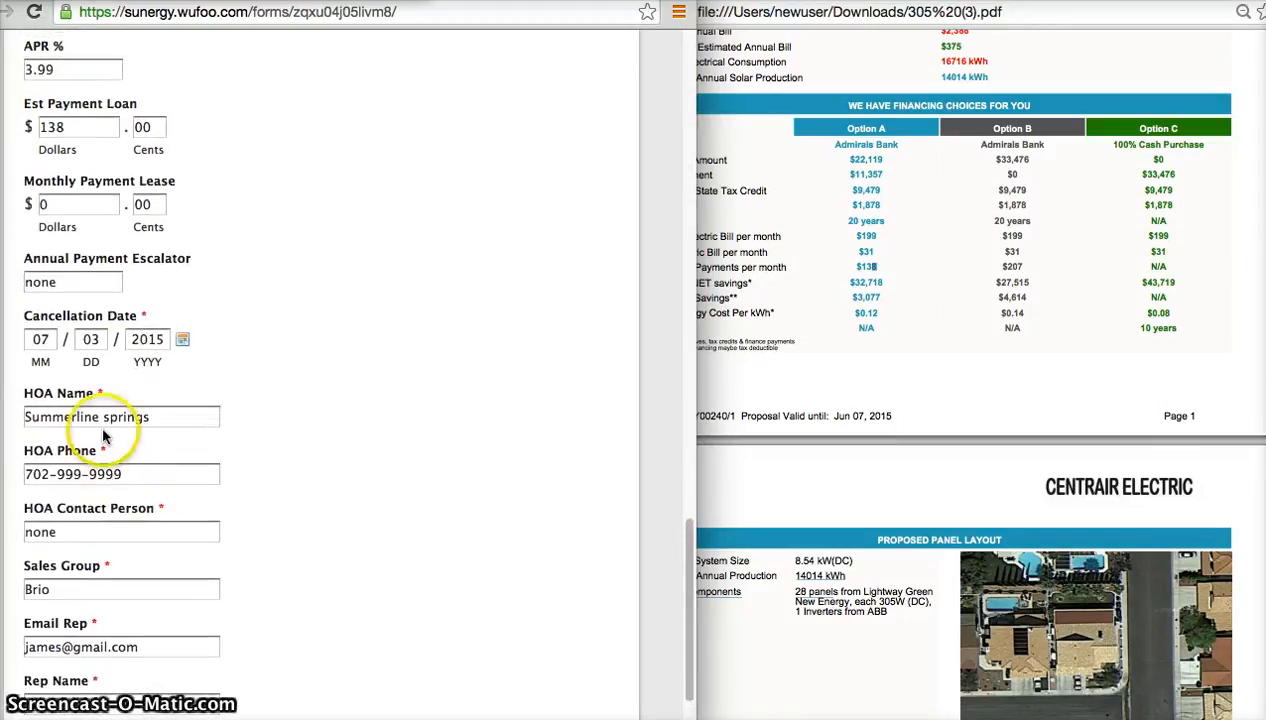
scroll(121, 341, up, 1)
click(836, 270)
scroll(836, 270, up, 3)
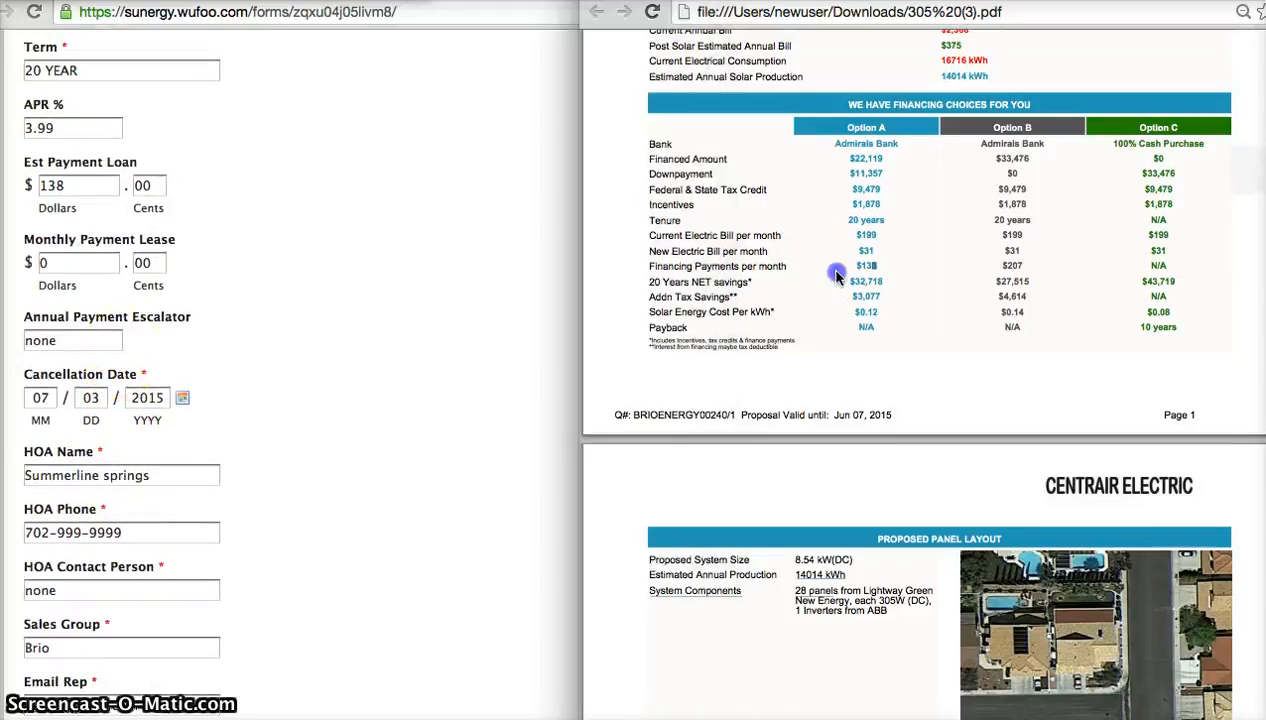
scroll(323, 304, up, 5)
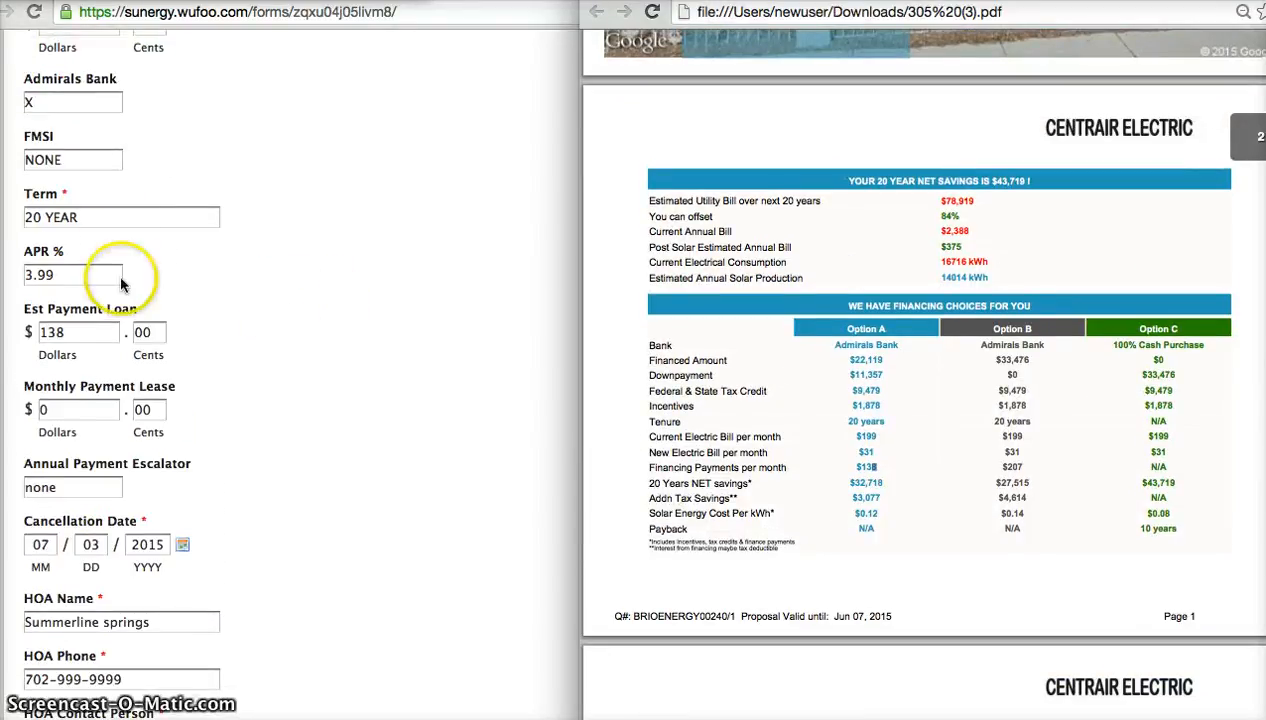
scroll(117, 238, up, 4)
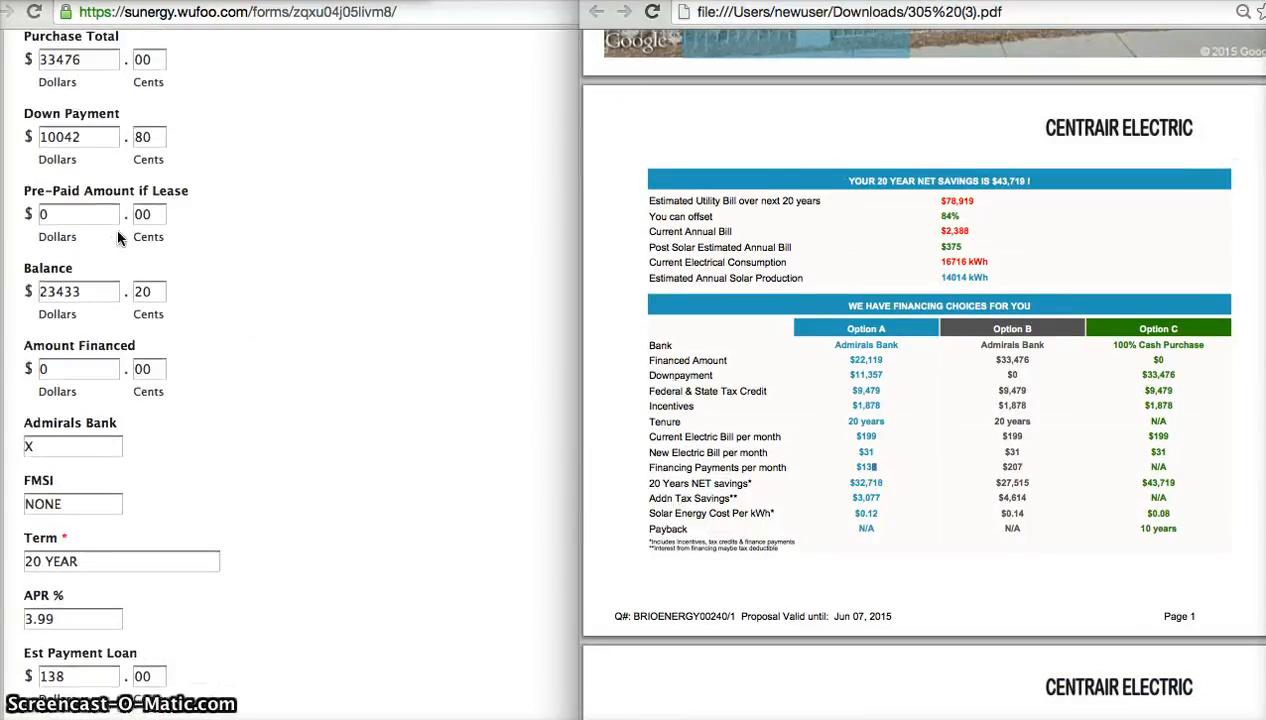
scroll(117, 238, up, 3)
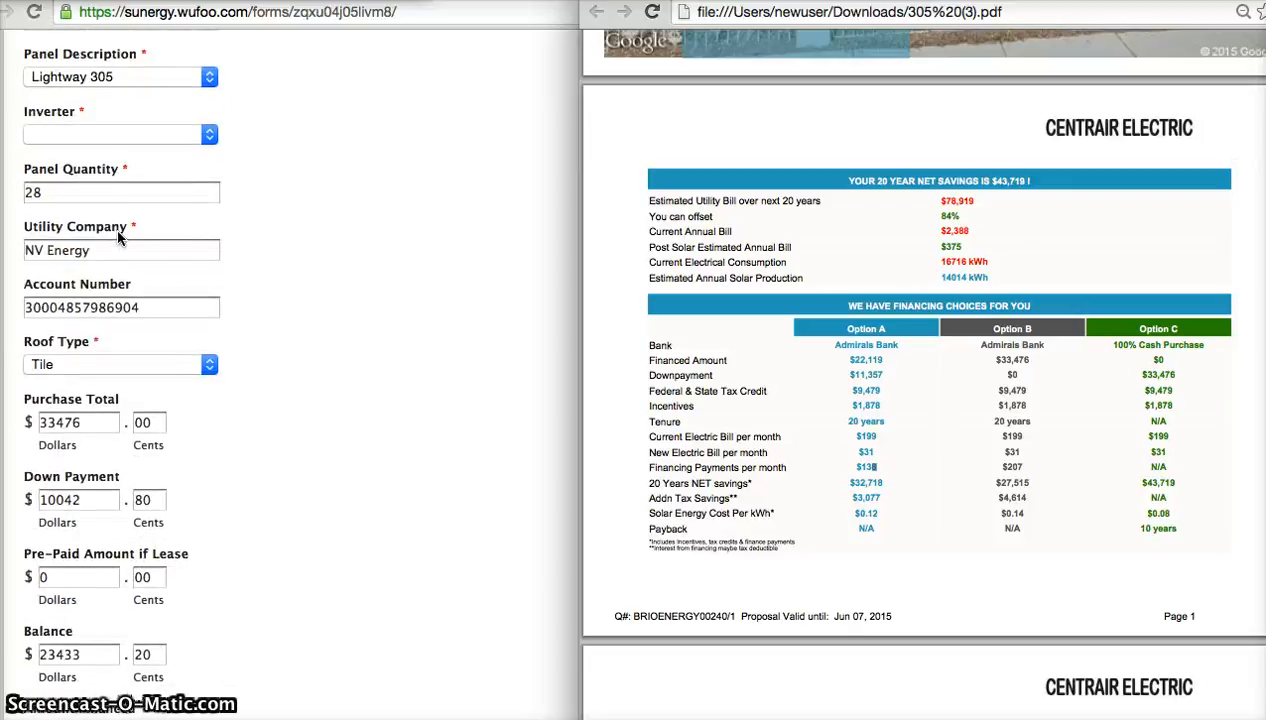
scroll(117, 263, down, 4)
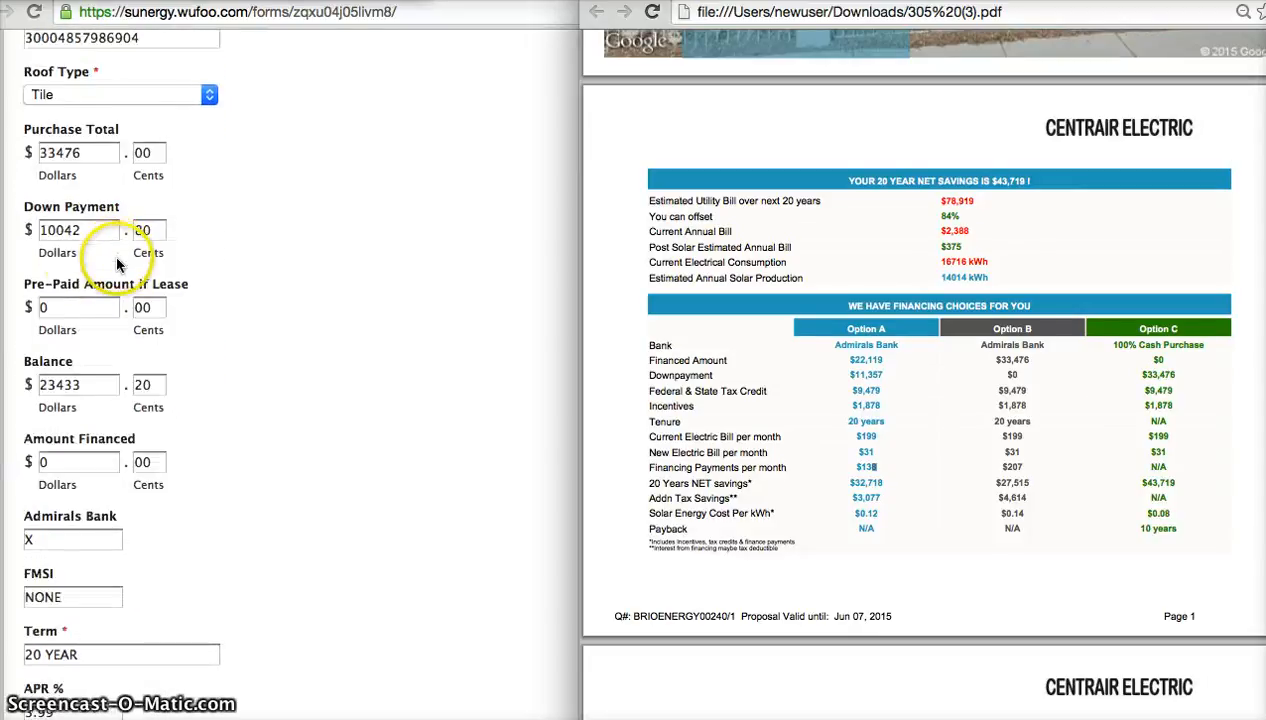
Copy the Purchase Total dollars into the Down Payment and set its cents to 00, making it 33476.00.
click(88, 140)
scroll(207, 245, up, 1)
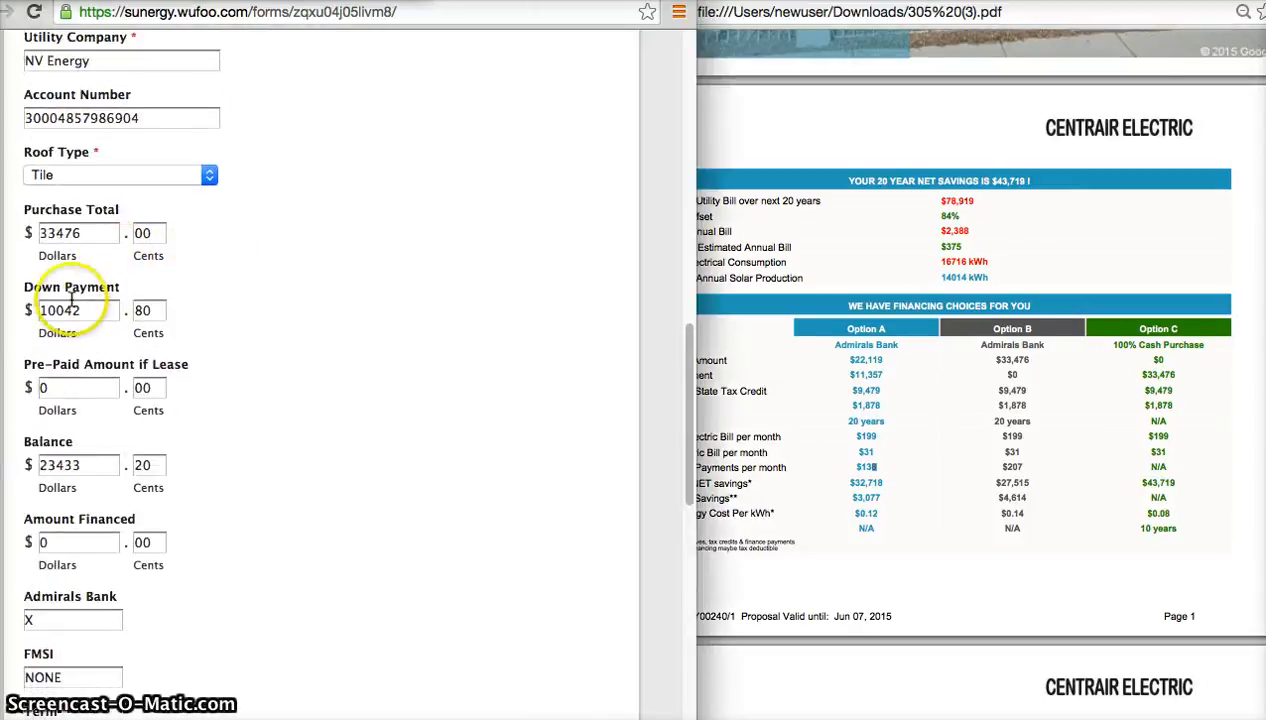
double_click(100, 232)
key(super+c)
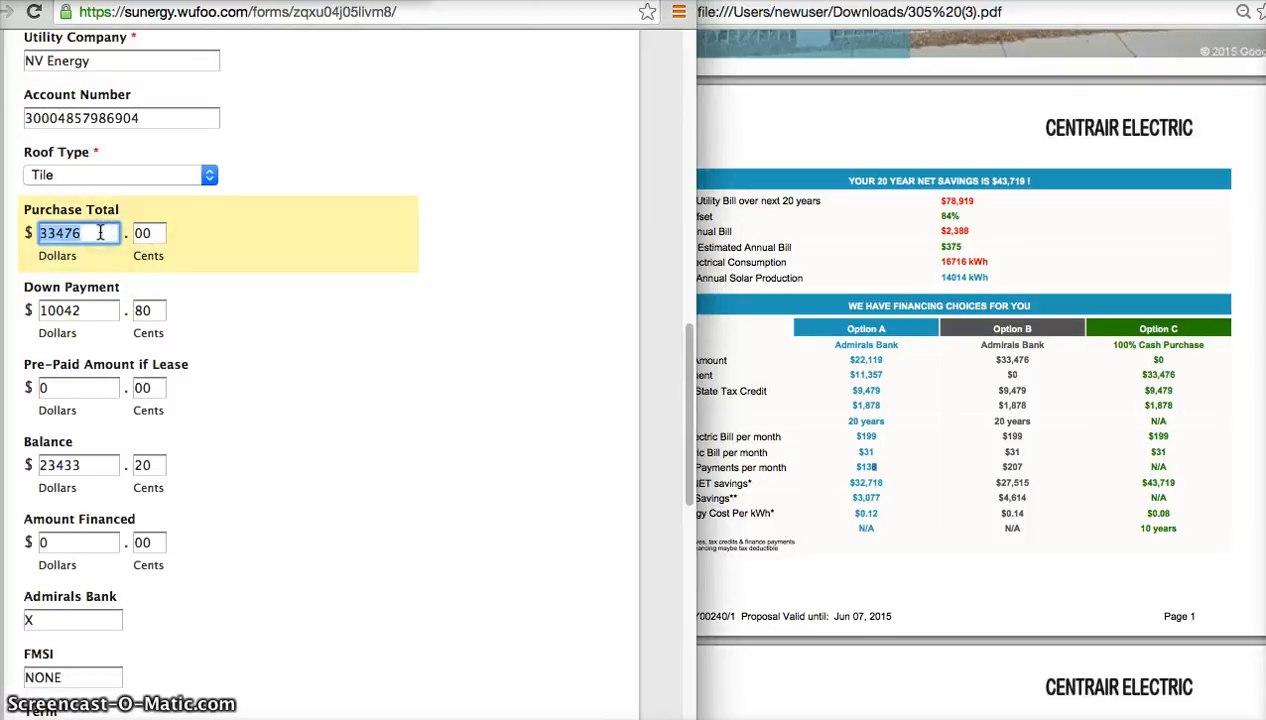
double_click(88, 310)
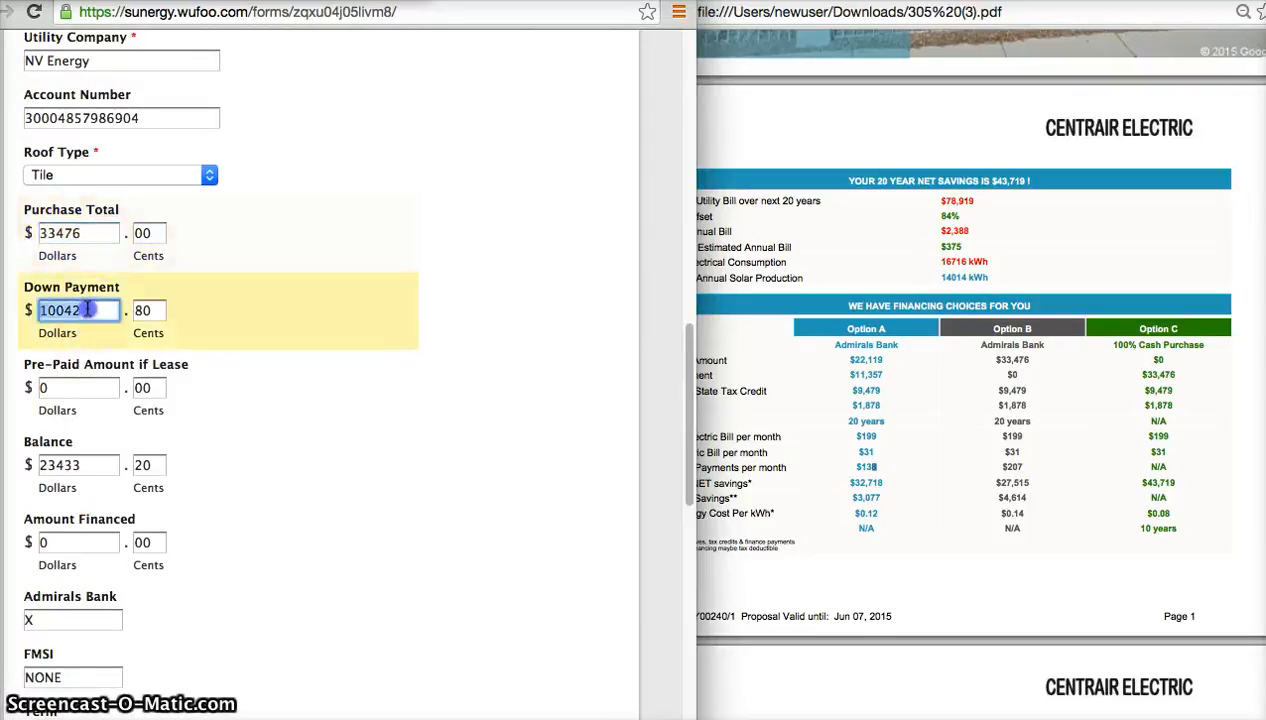
key(BackSpace)
key(super+v)
double_click(150, 311)
text(8)
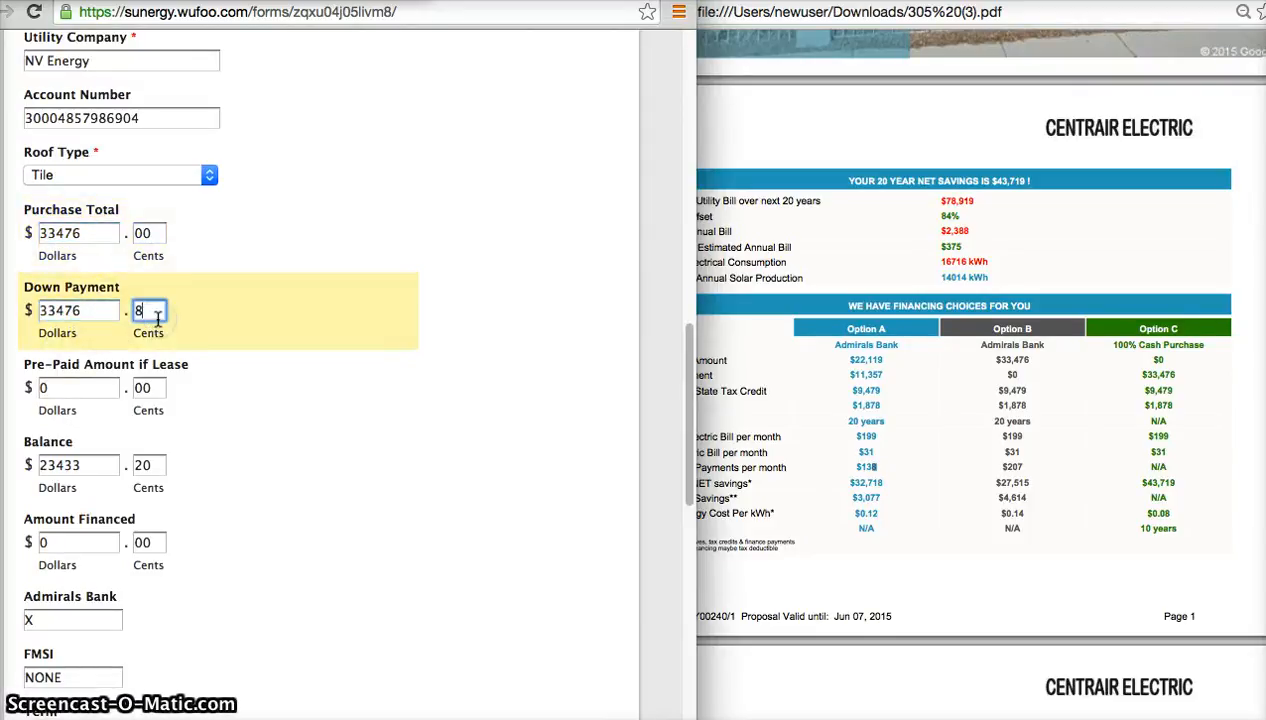
text(00)
Replace the Balance with the copied purchase amount and 00 cents, making it 33476.00.
double_click(95, 466)
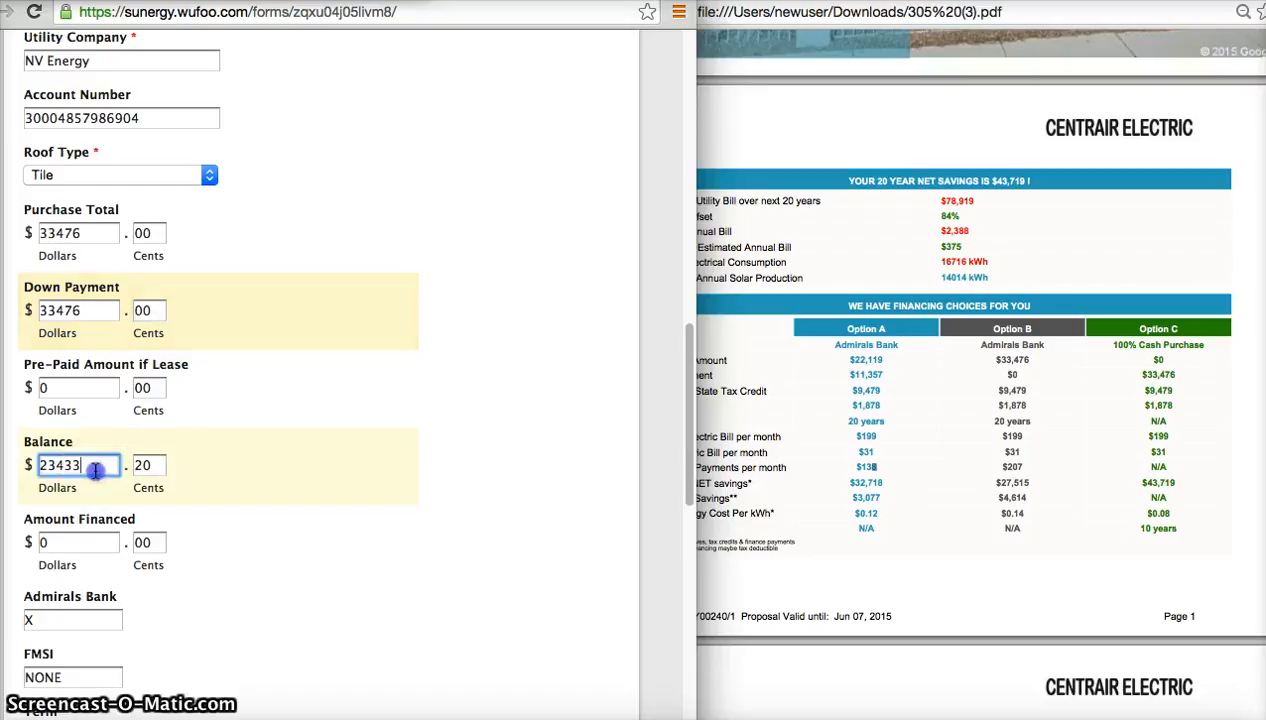
key(BackSpace)
key(super+v)
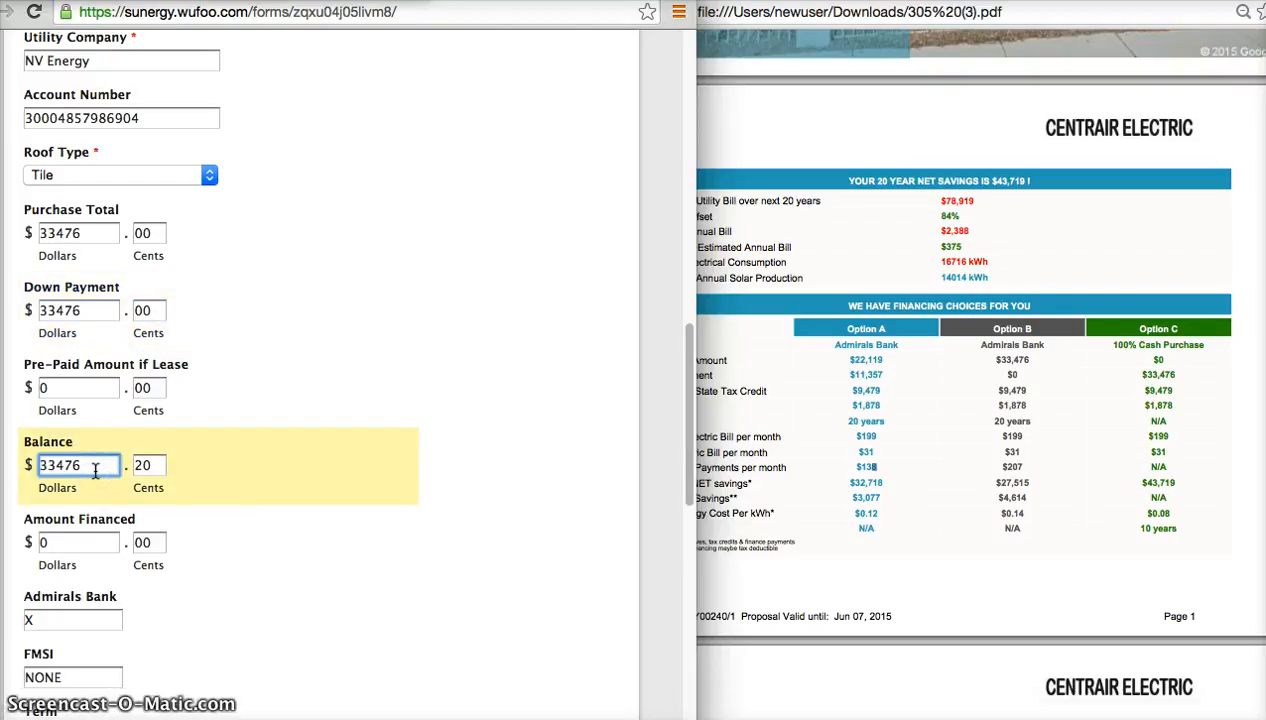
key(Tab)
key(BackSpace)
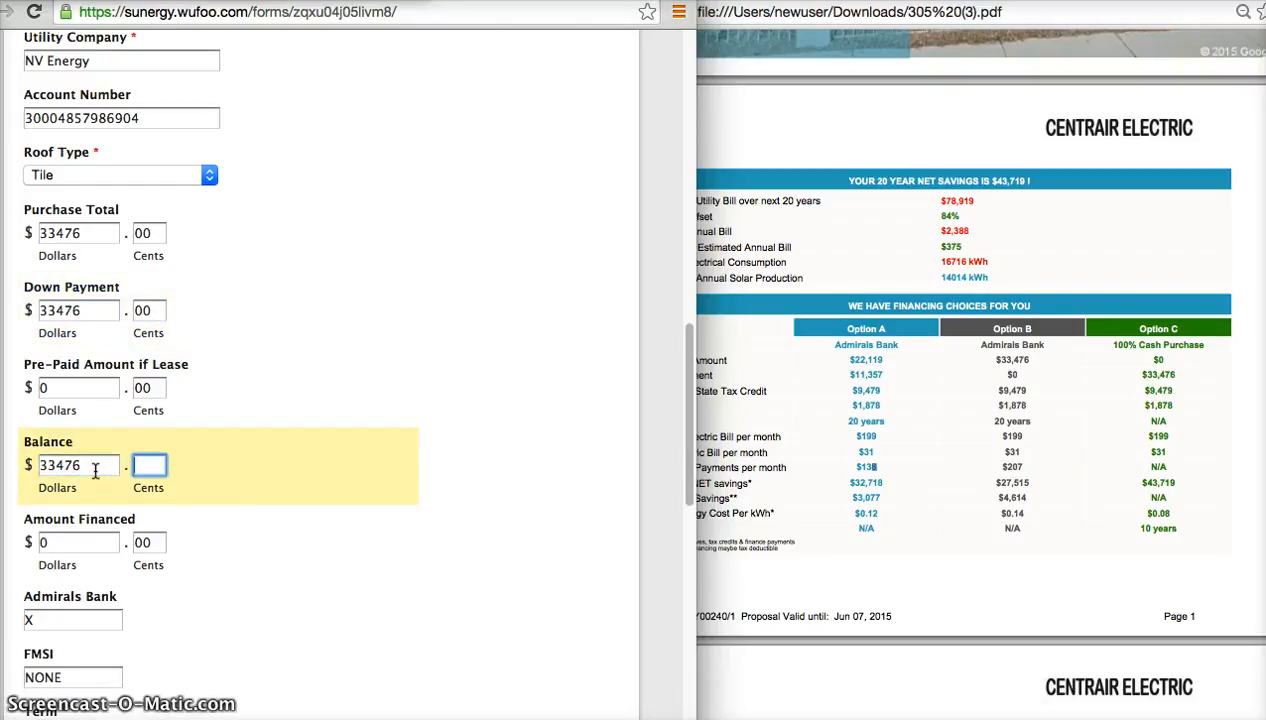
text(00)
key(Tab)
key(Tab)
Choose Fronius as the Inverter in the system details.
scroll(105, 537, down, 5)
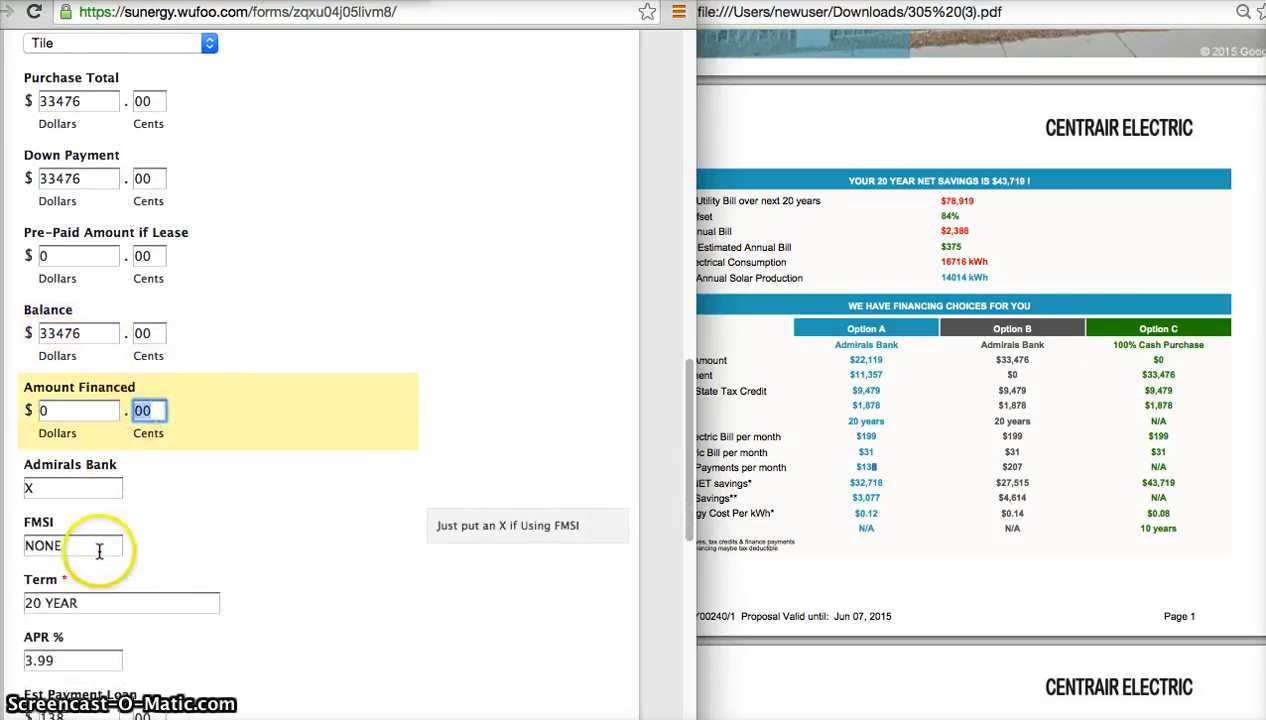
scroll(96, 554, up, 3)
scroll(97, 550, up, 5)
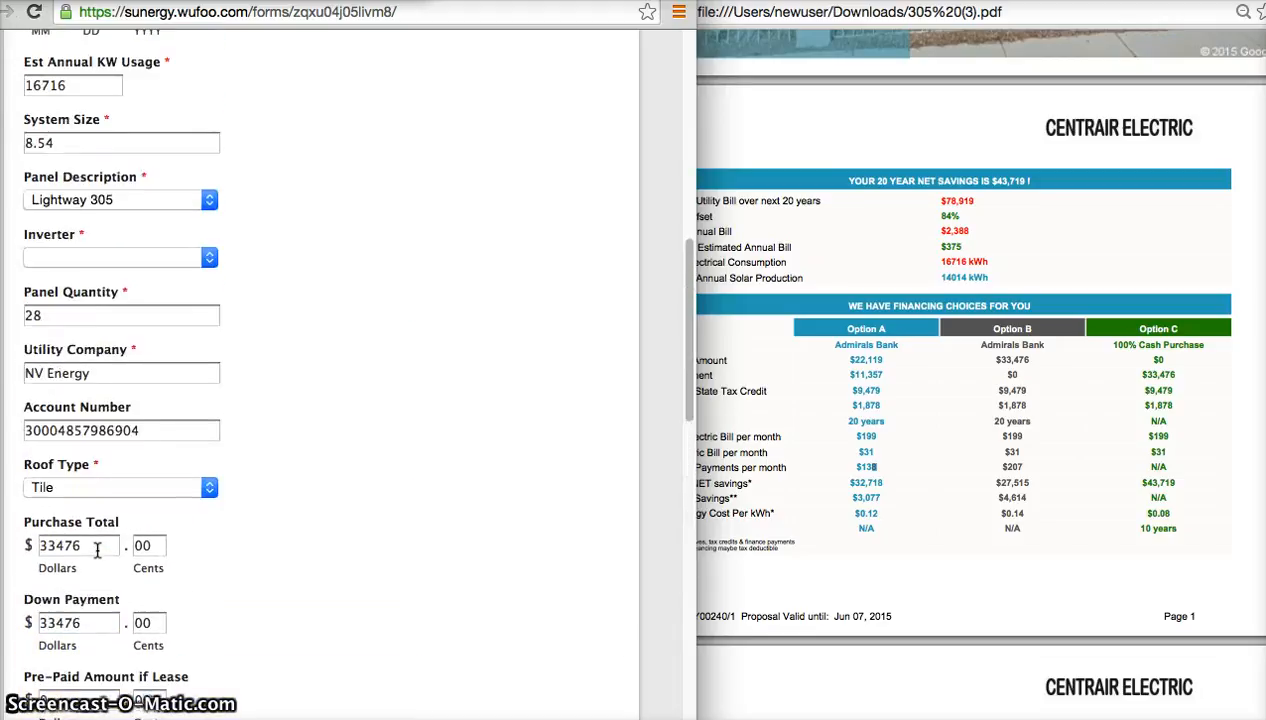
click(158, 259)
click(150, 293)
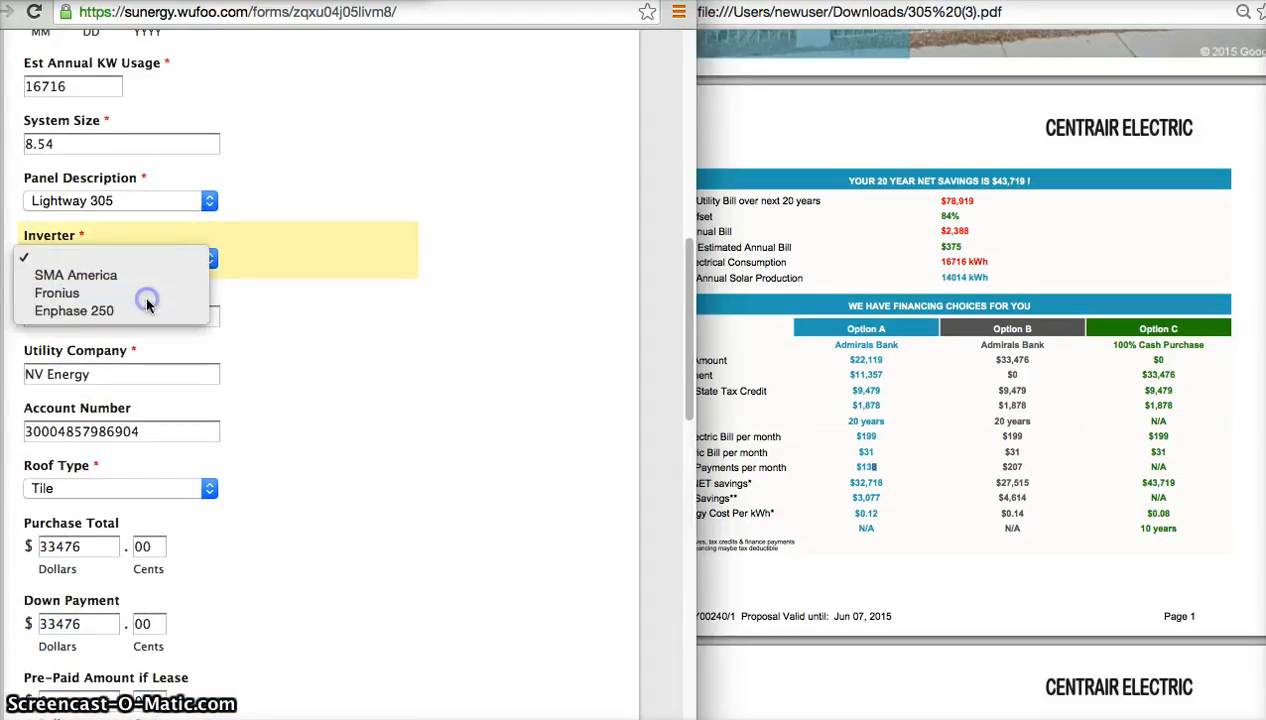
Review the form's entries from the customer details through to the HOA and sales rep fields.
scroll(168, 272, up, 4)
scroll(166, 269, up, 5)
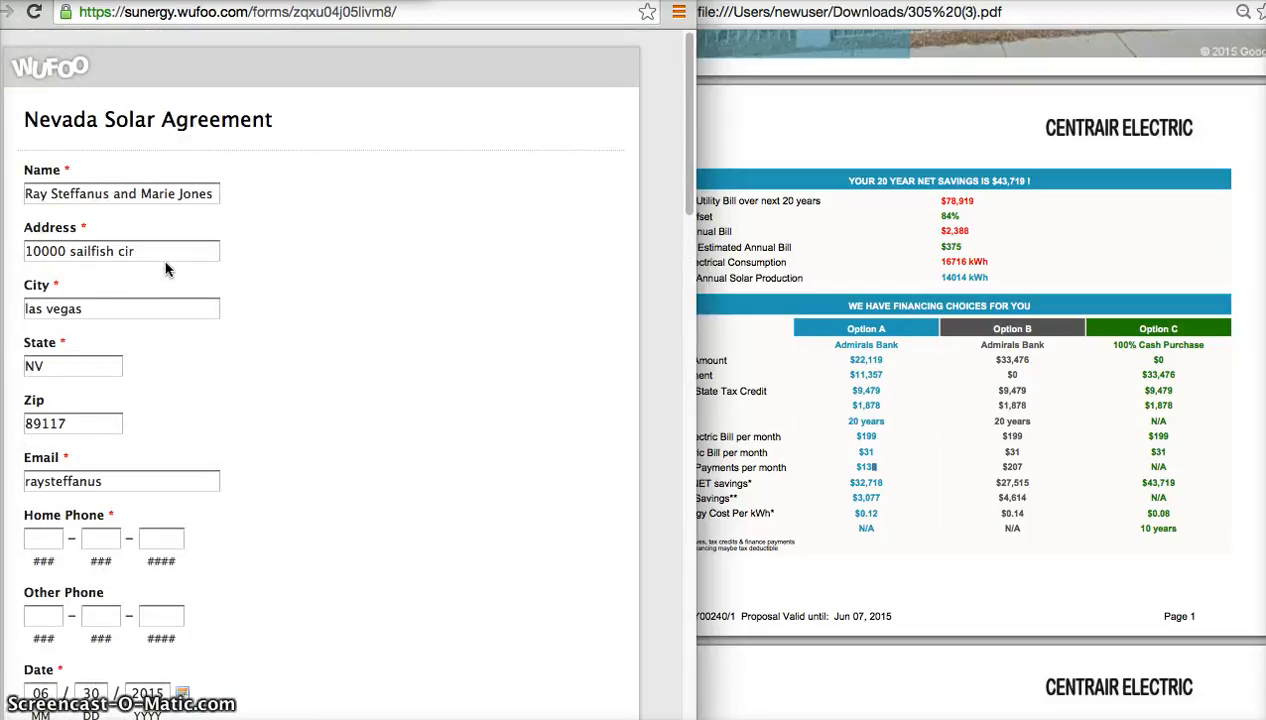
scroll(166, 269, down, 5)
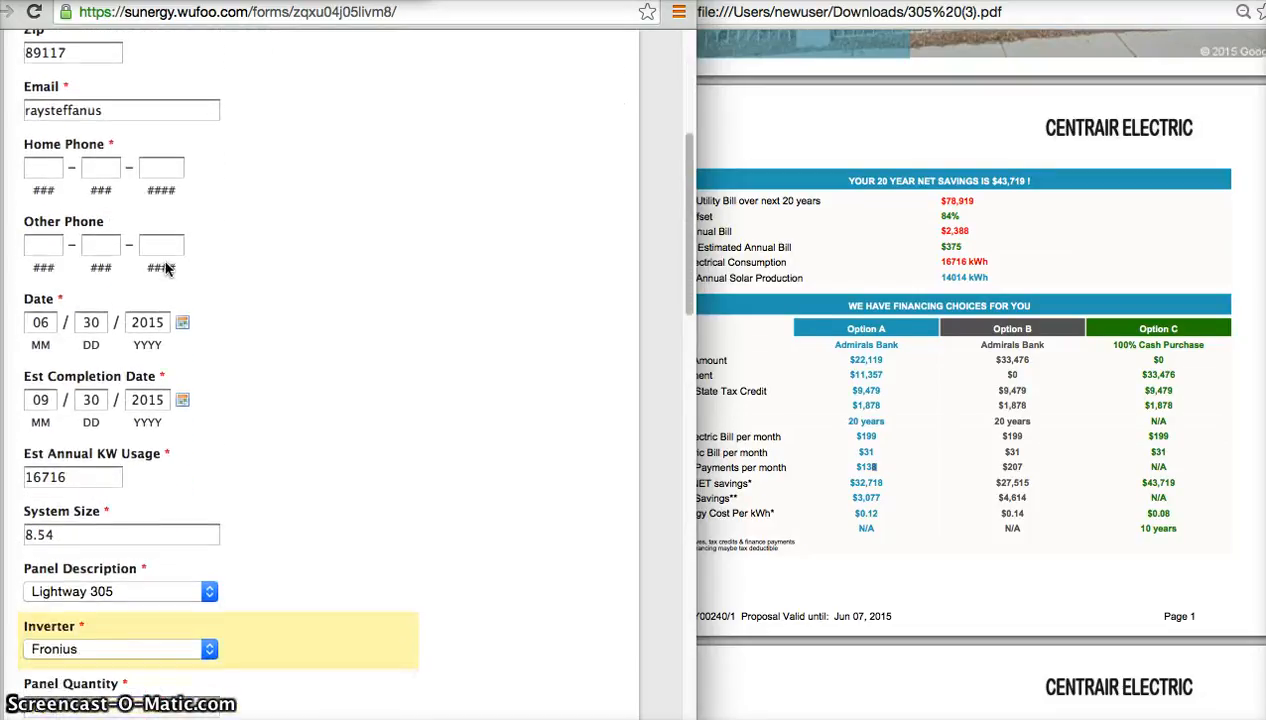
scroll(166, 269, down, 10)
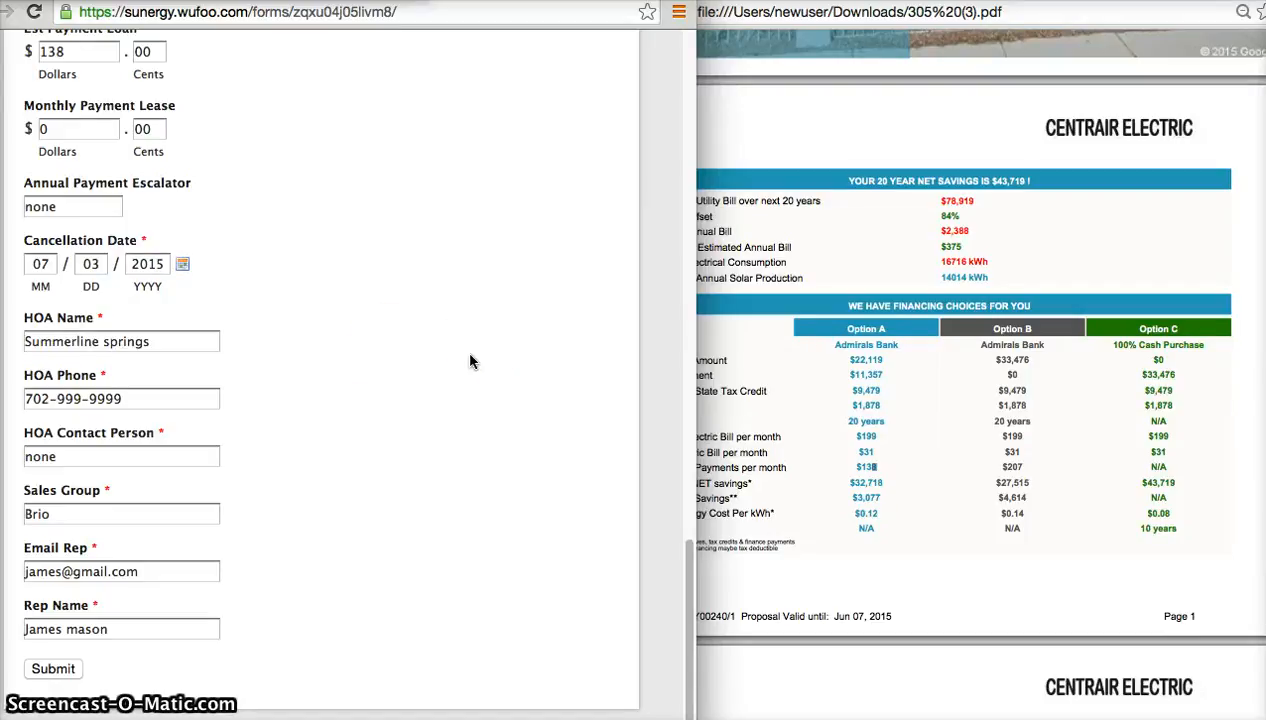
scroll(383, 323, up, 10)
scroll(140, 332, up, 3)
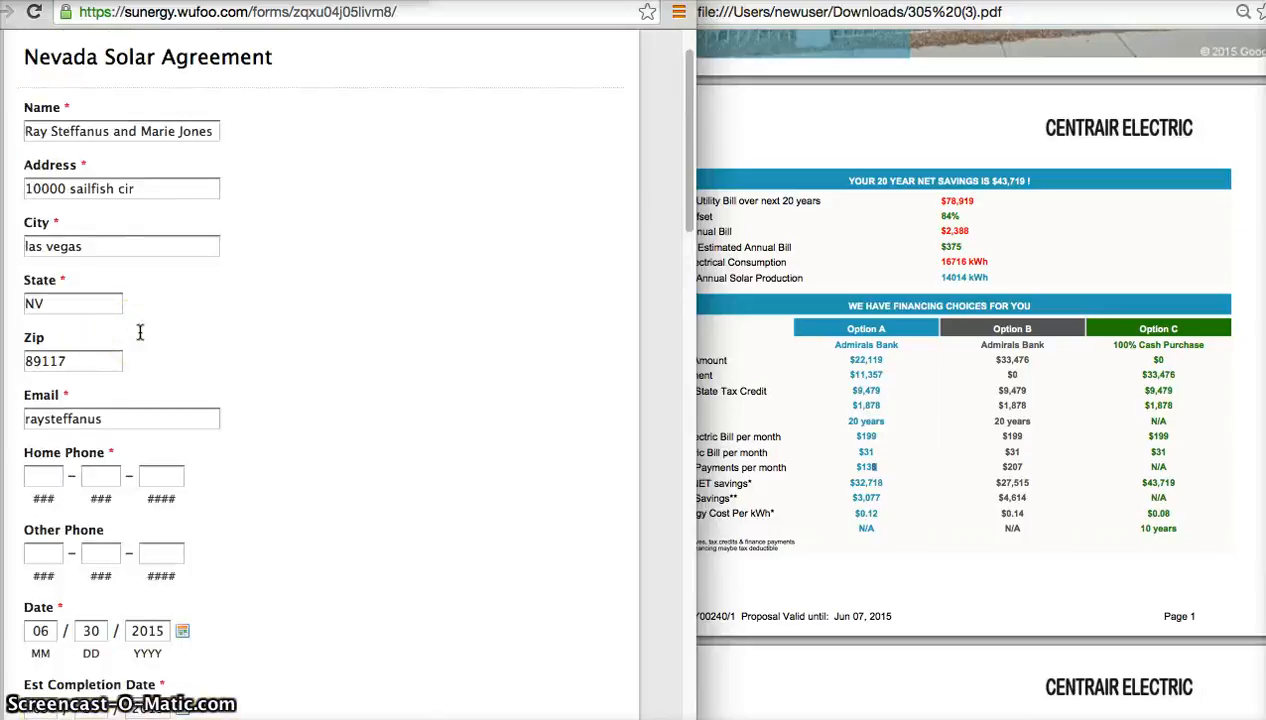
Append an @ sign to the customer's entry in the Email field.
scroll(140, 332, down, 4)
scroll(140, 332, up, 2)
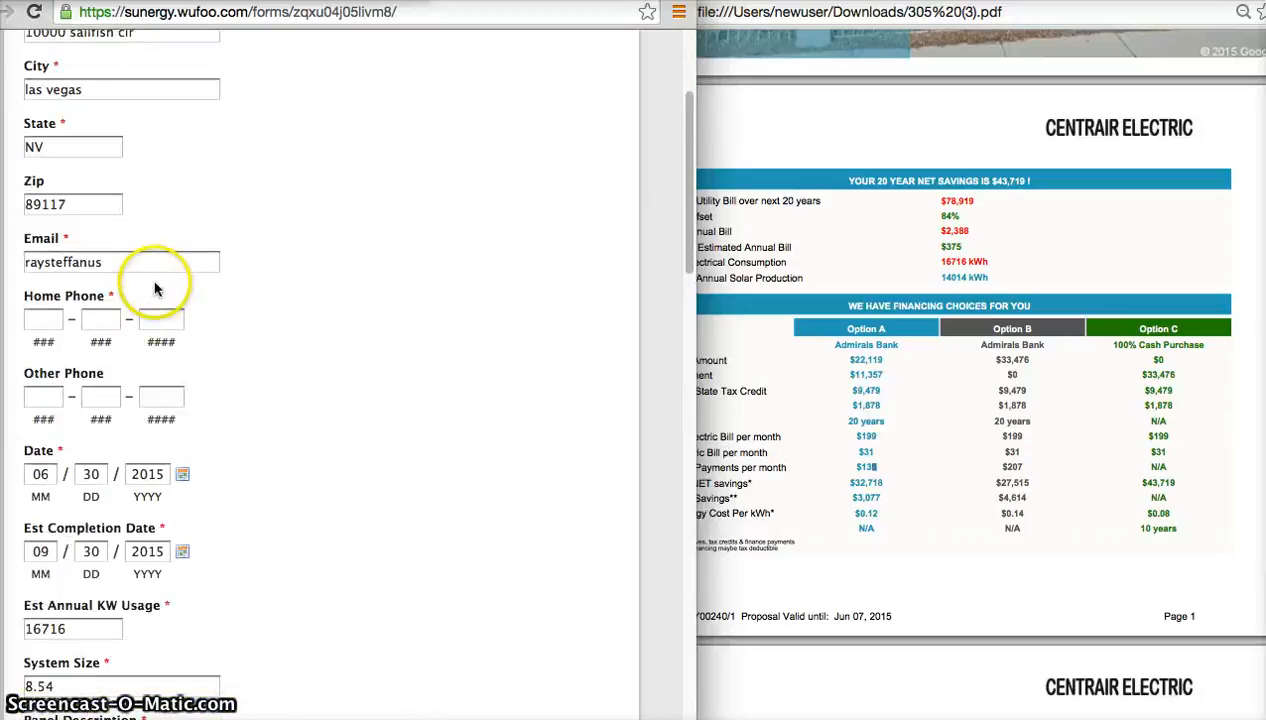
click(147, 261)
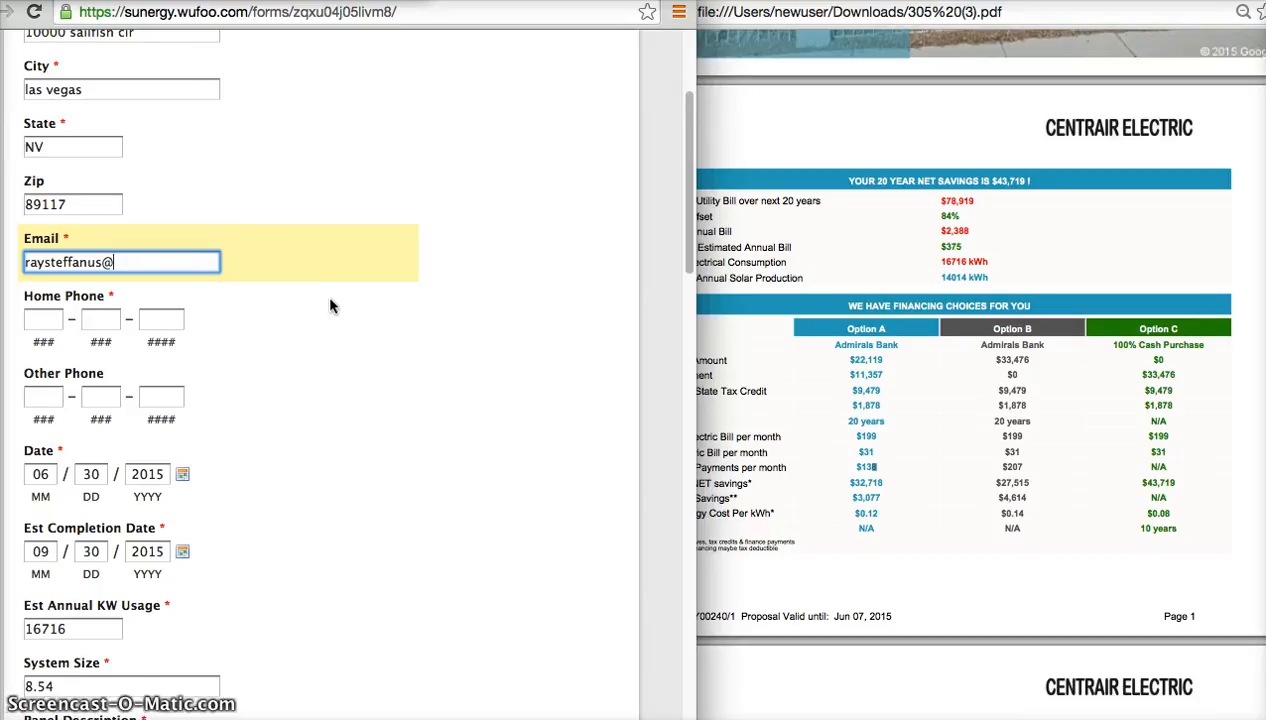
click(421, 299)
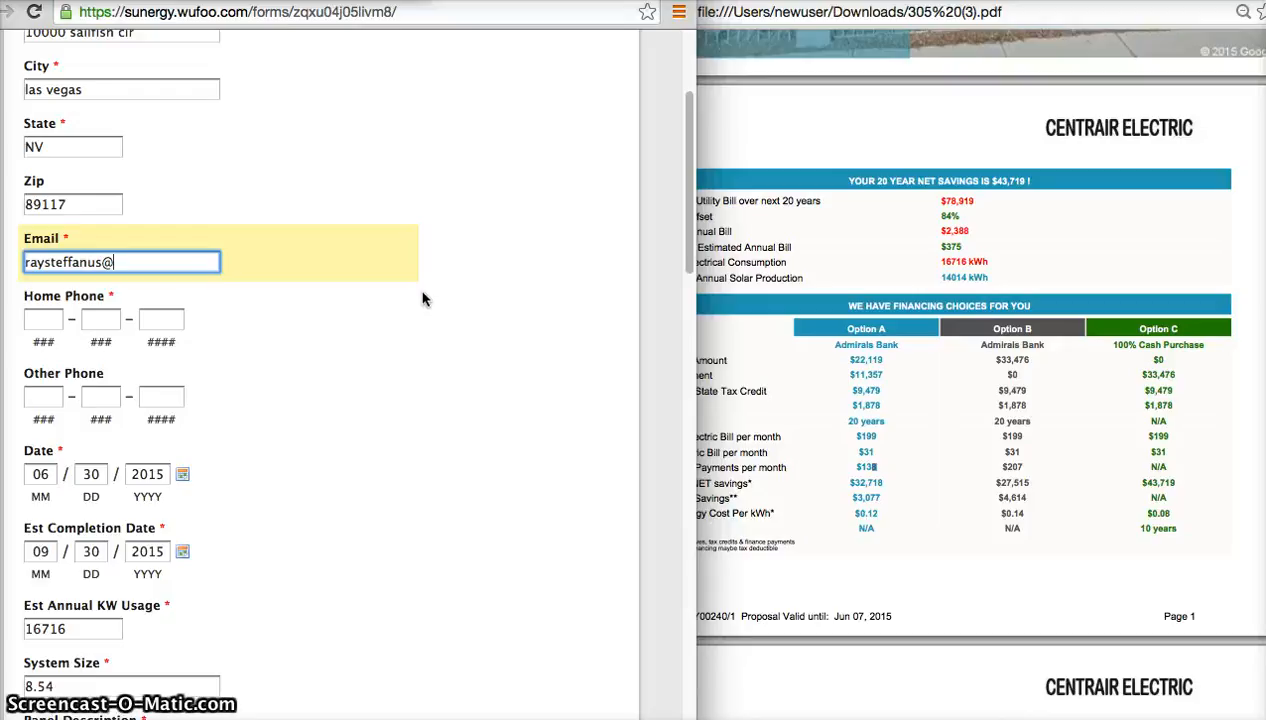
Highlight the whole Email Rep entry in the sales rep details.
scroll(422, 298, down, 20)
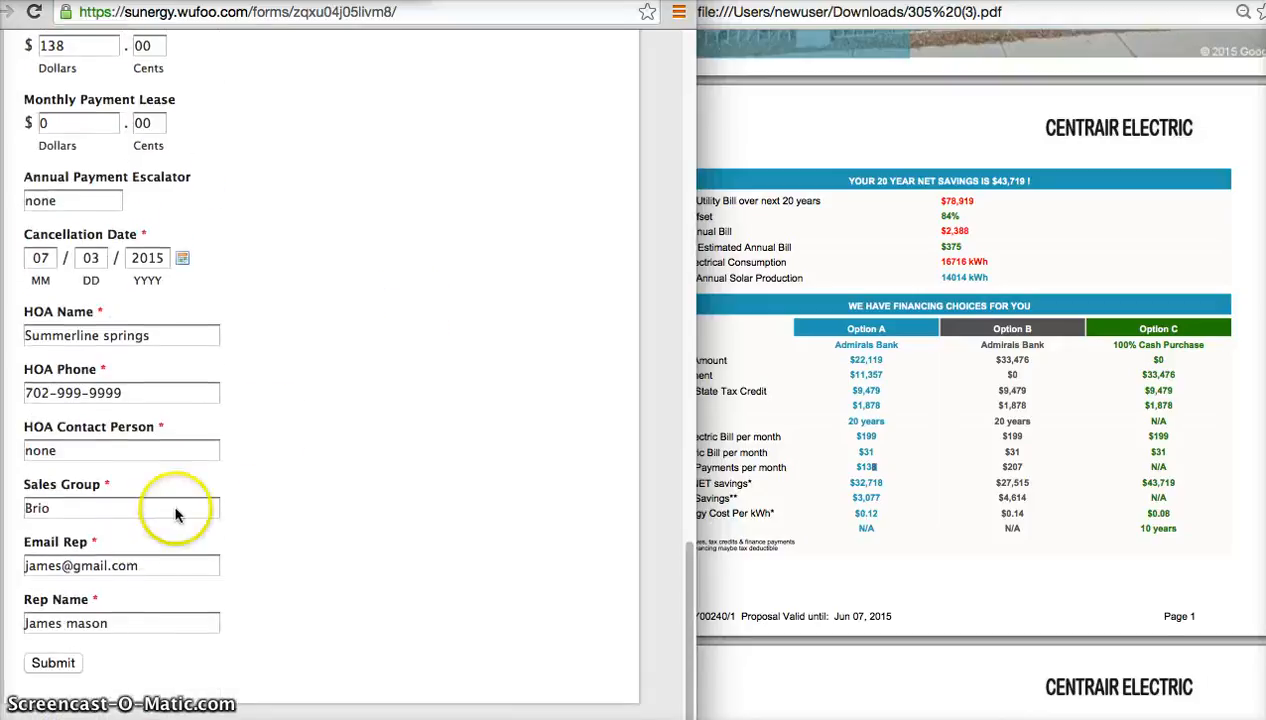
triple_click(142, 573)
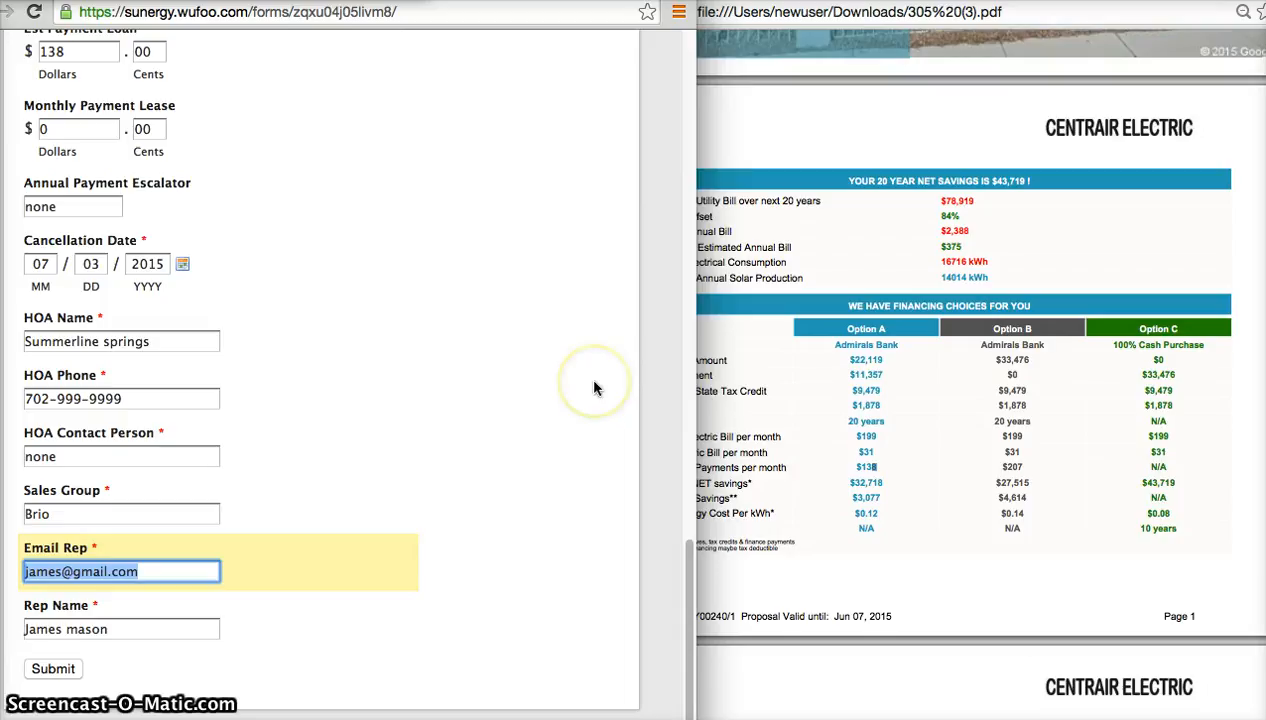
Bring the proposal PDF to the front and compare its cover page with the form's customer name and address.
scroll(488, 333, up, 10)
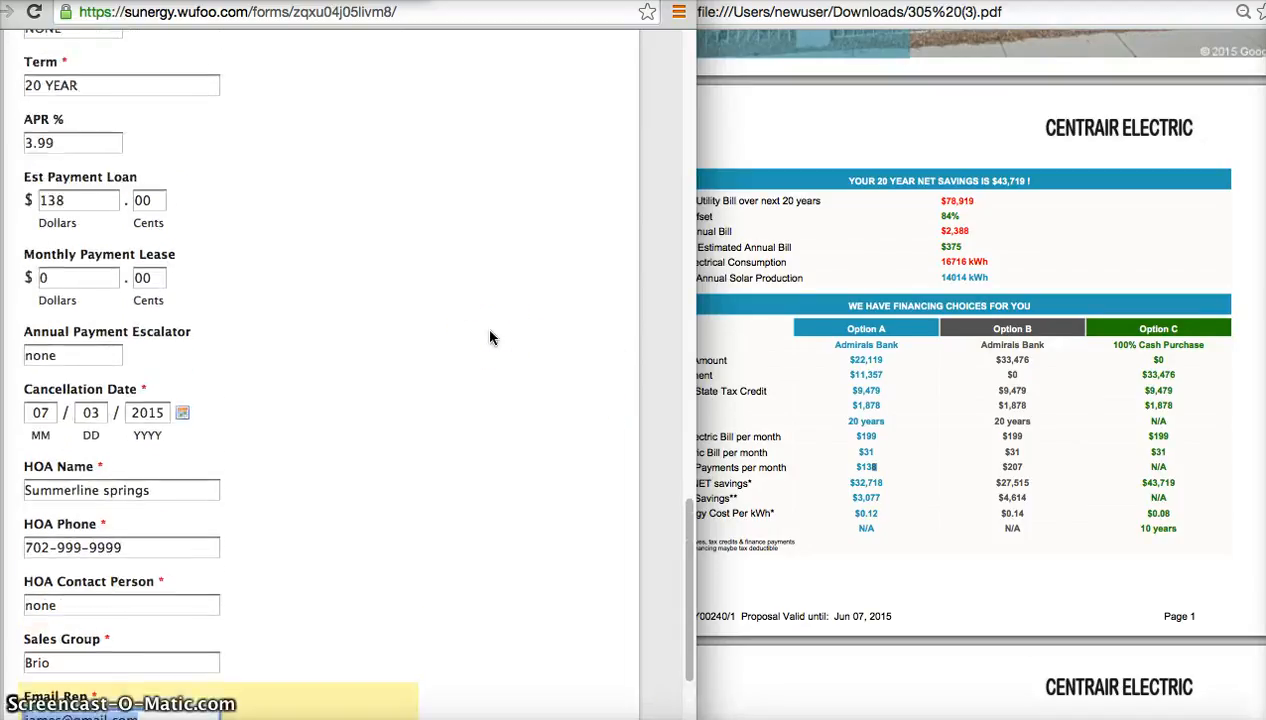
scroll(490, 338, up, 8)
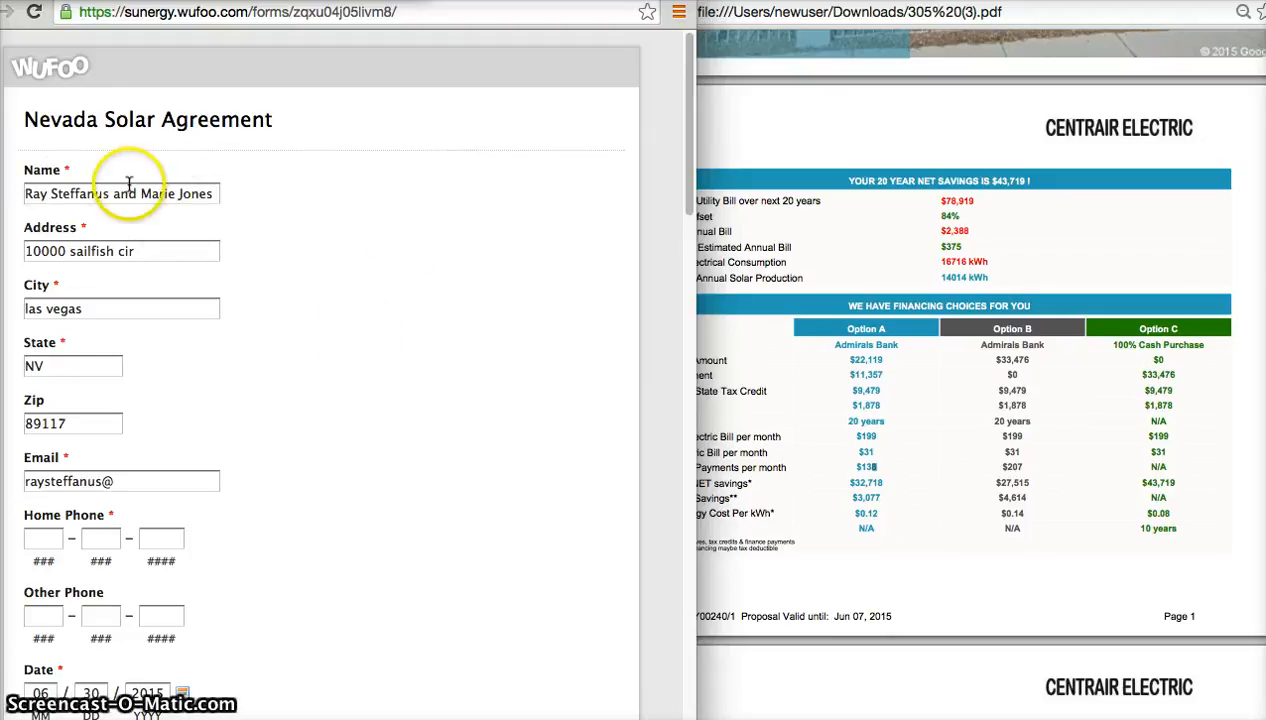
click(928, 135)
scroll(928, 135, up, 5)
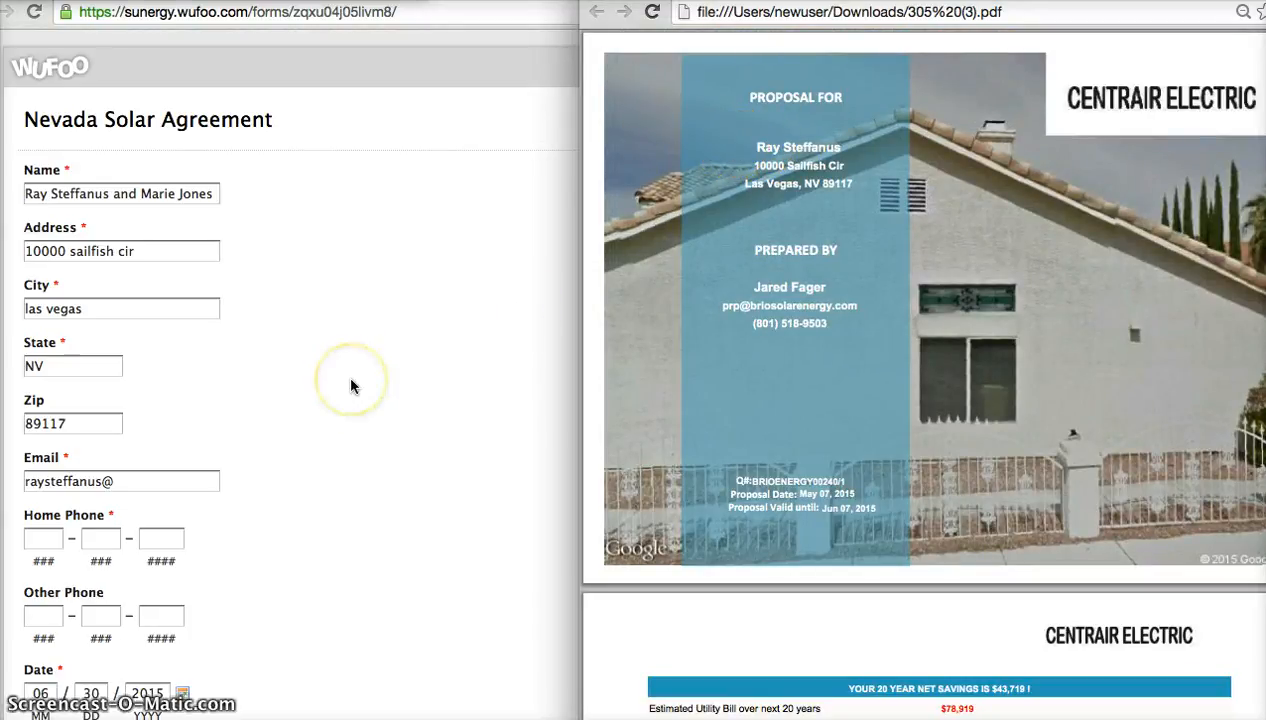
Review the form's system, account, payment and sales rep entries alongside the proposal's financing choices.
scroll(350, 384, down, 8)
scroll(350, 386, down, 5)
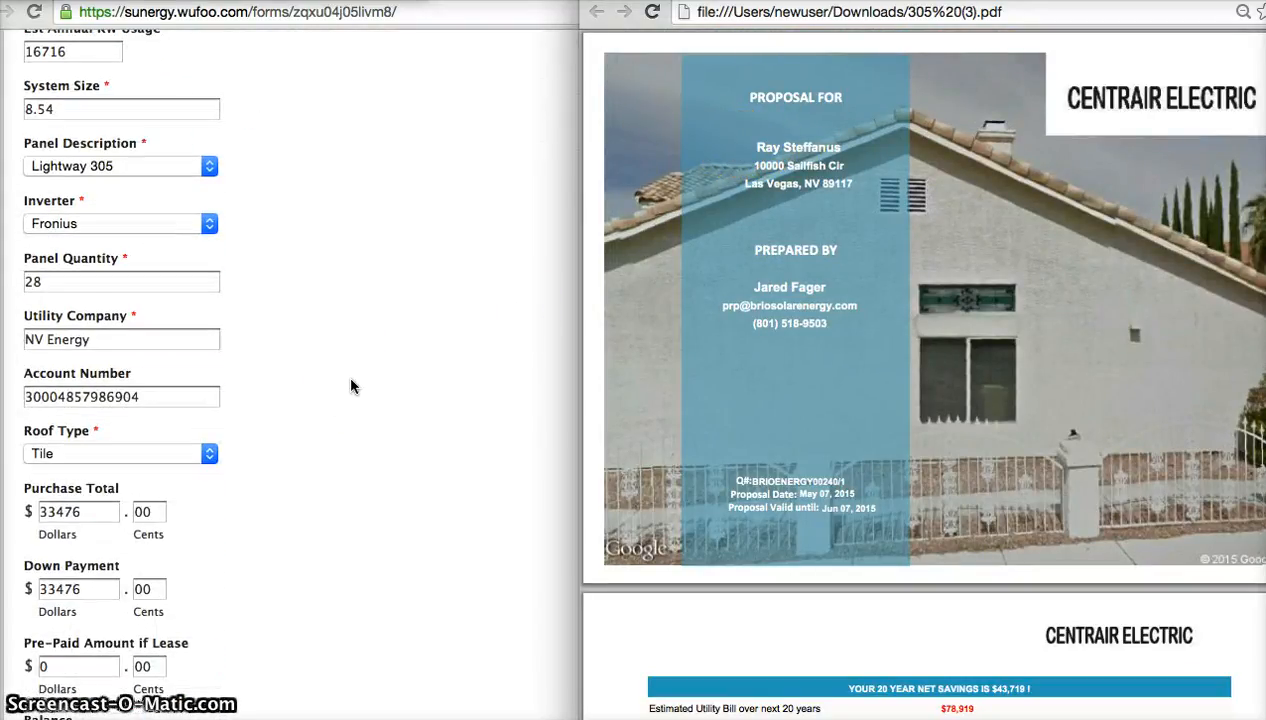
click(168, 395)
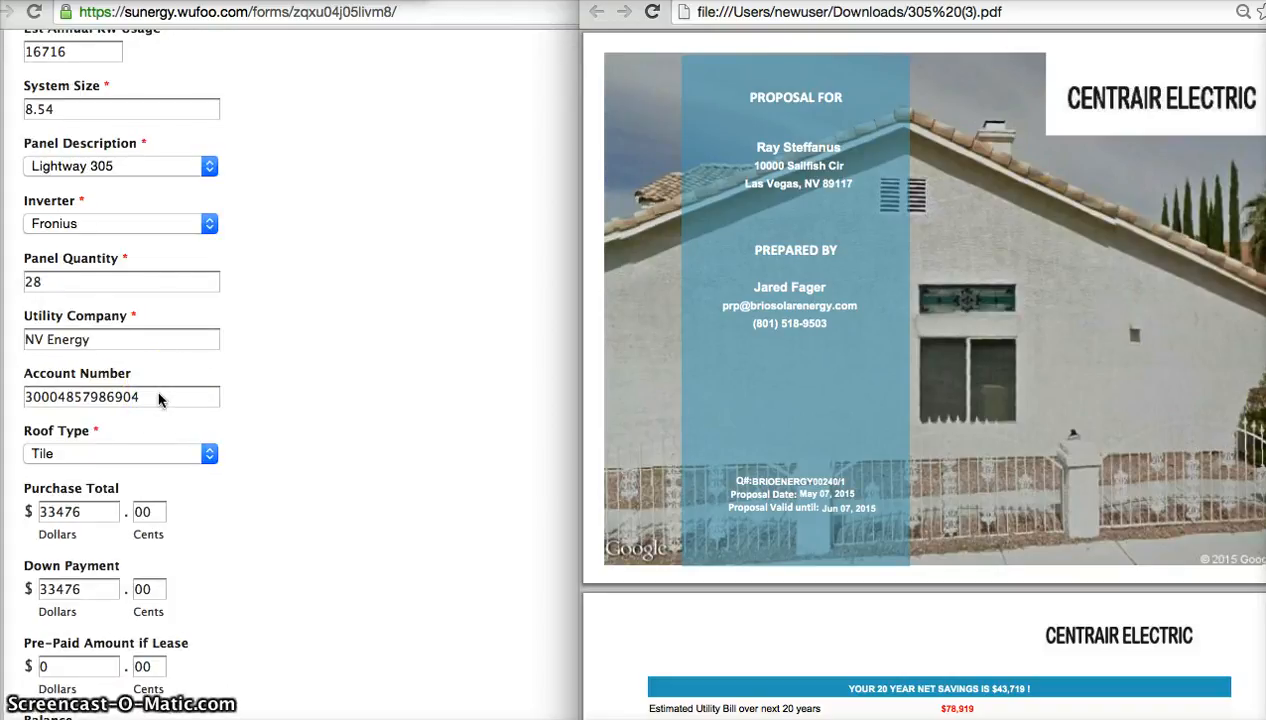
scroll(158, 399, down, 1)
scroll(158, 400, down, 10)
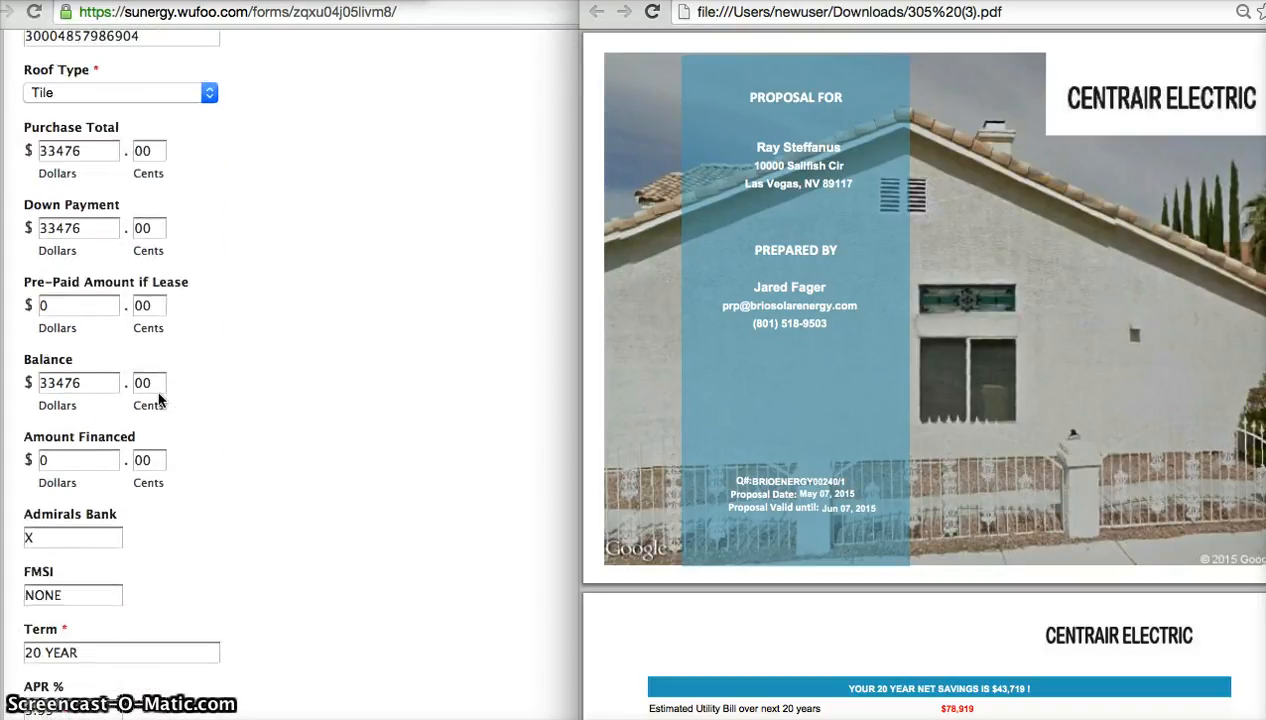
scroll(158, 400, down, 3)
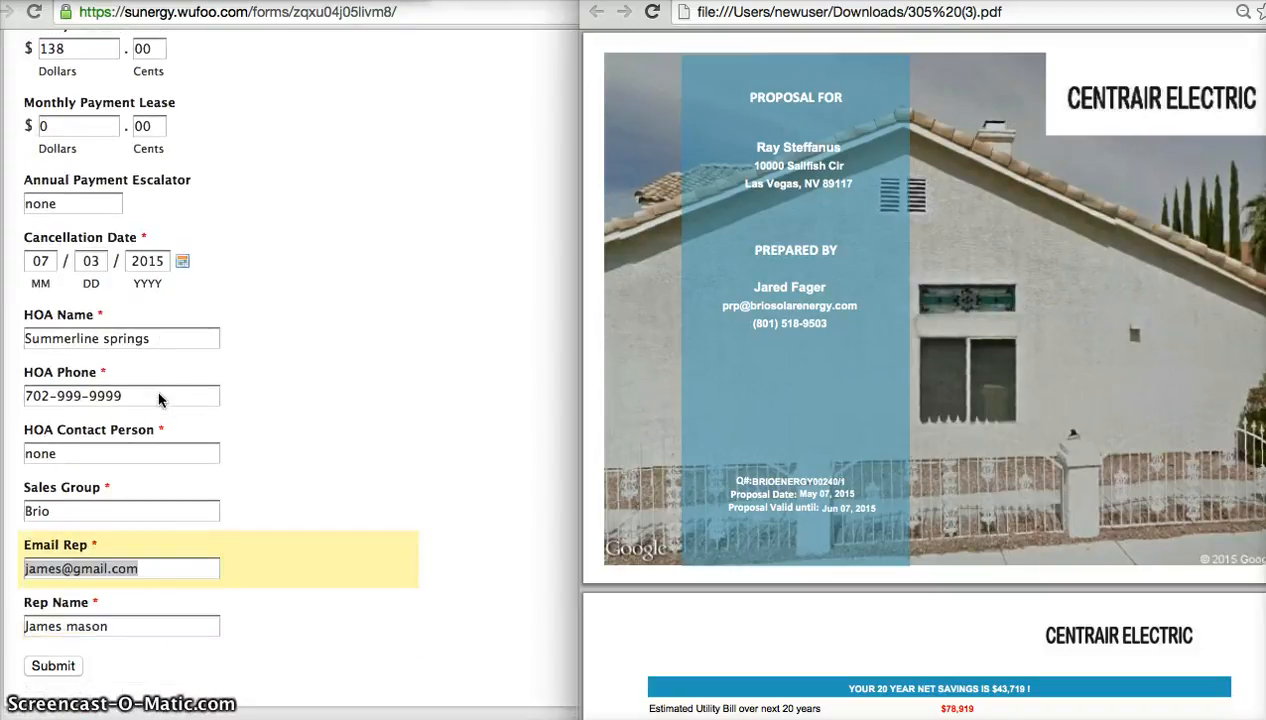
scroll(160, 395, up, 8)
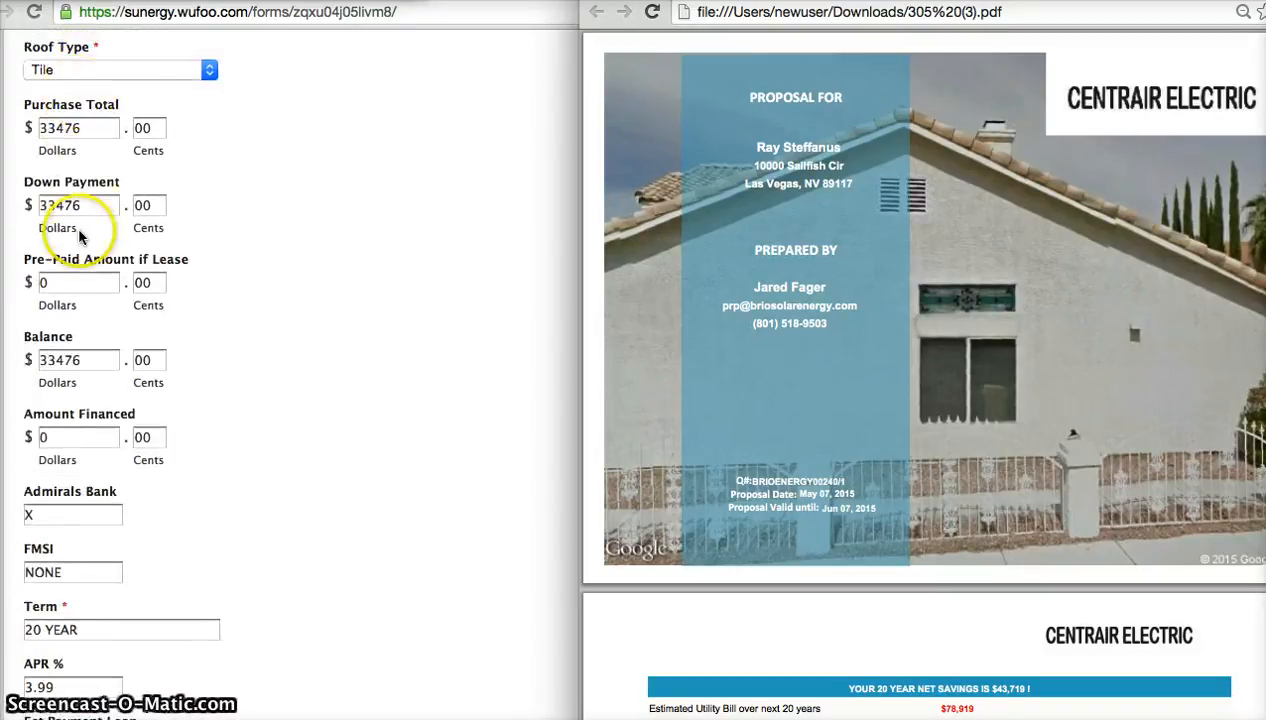
scroll(979, 243, down, 5)
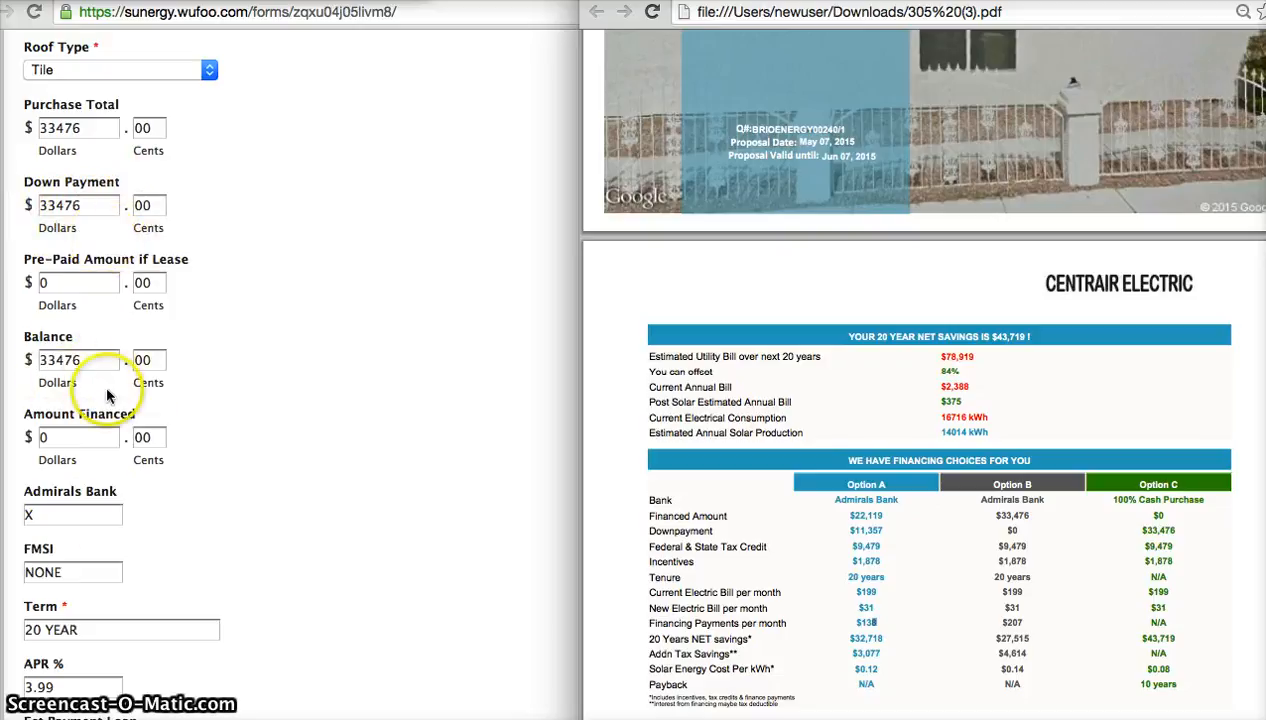
scroll(90, 525, down, 6)
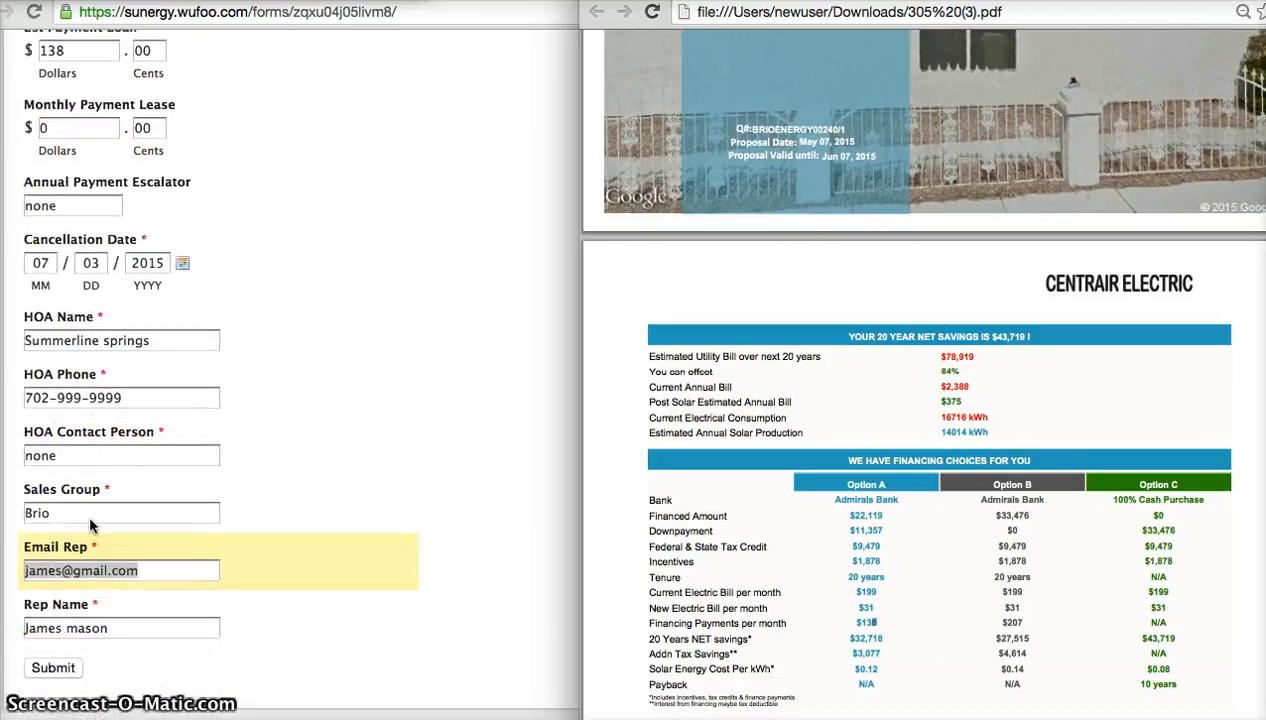
scroll(90, 525, up, 10)
scroll(90, 525, up, 10)
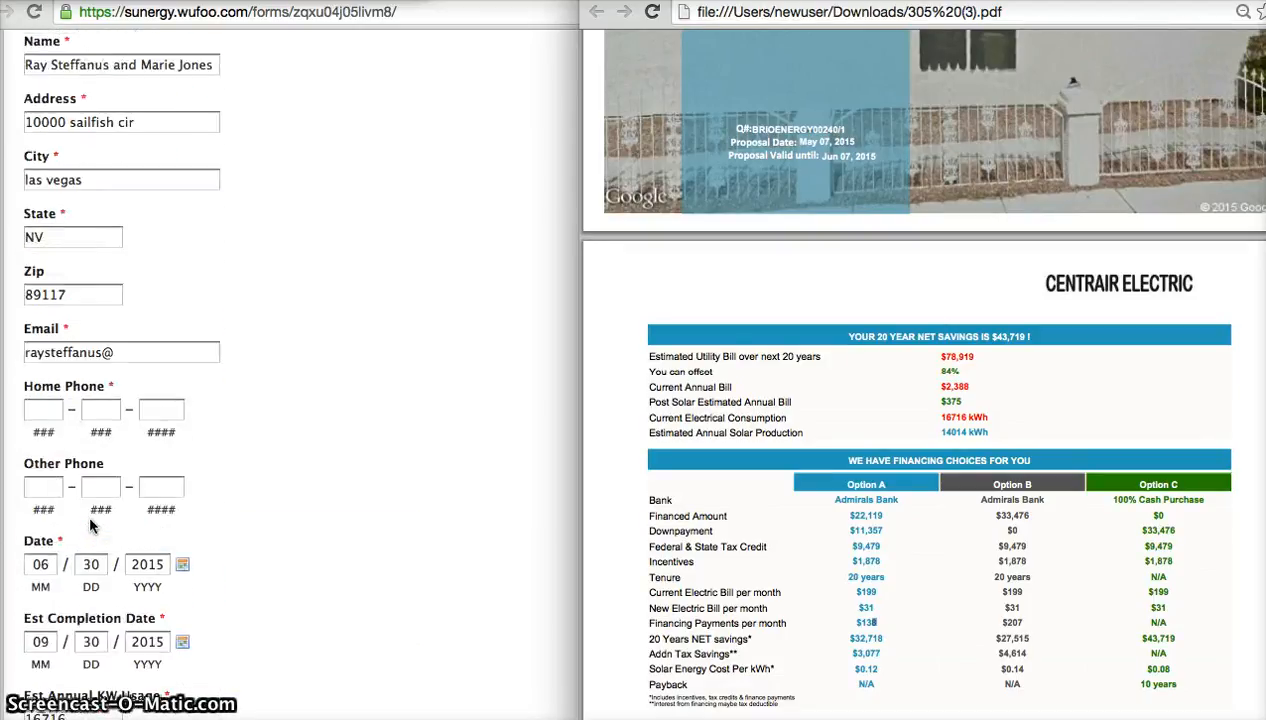